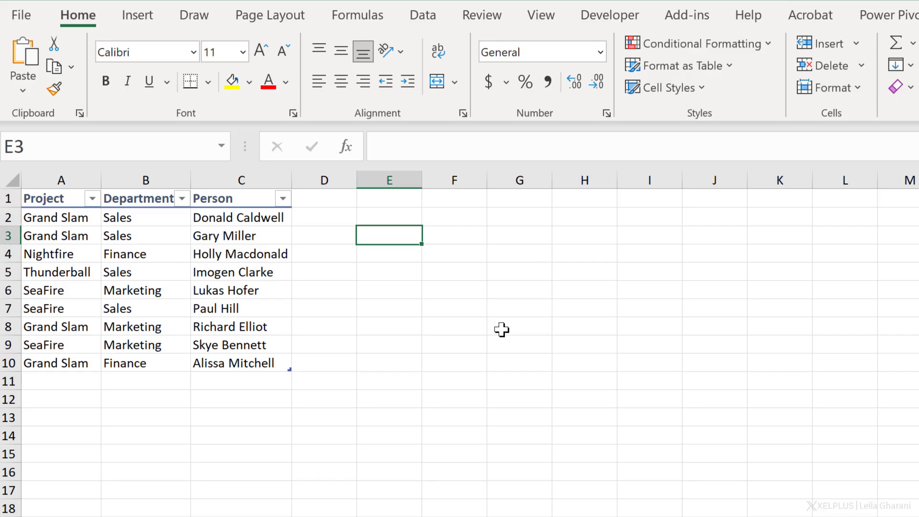
- Enter =UNIQUE(TProject[Project]) in E3 and autofit column E so Thunderball fits
text(=unique)
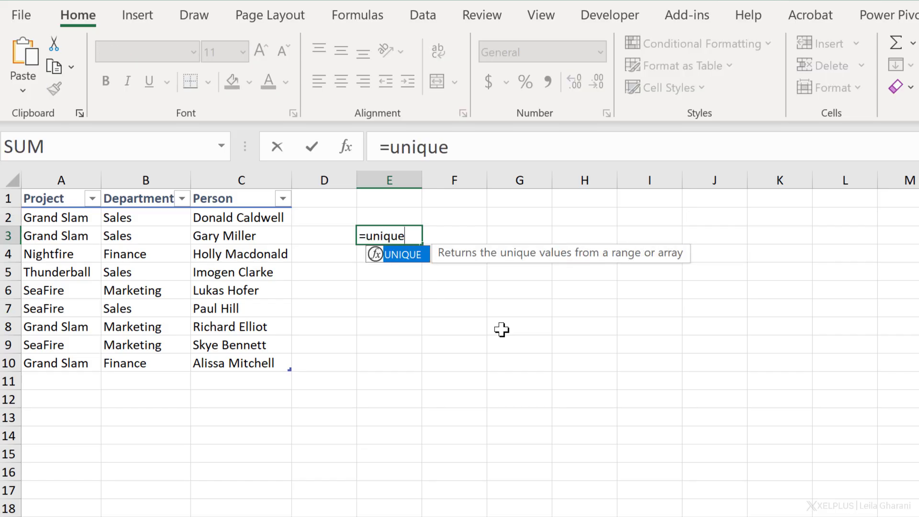
key(Tab)
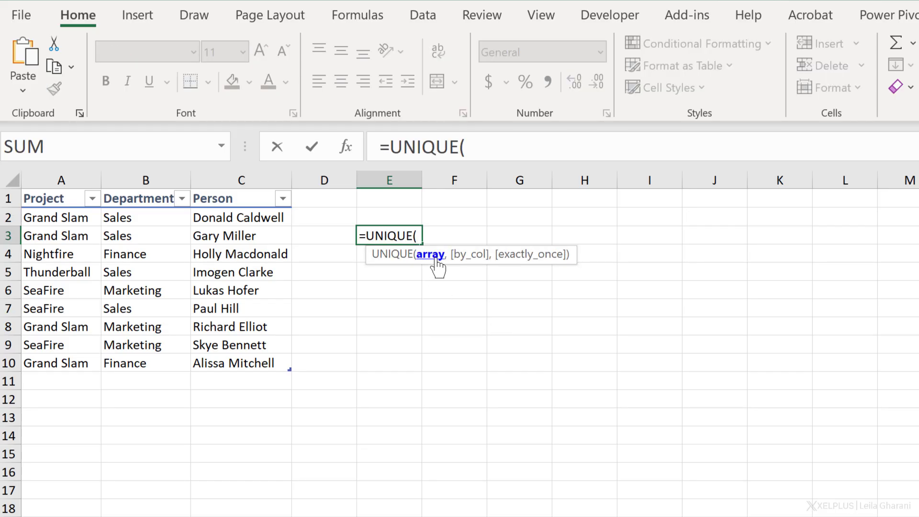
click(56, 189)
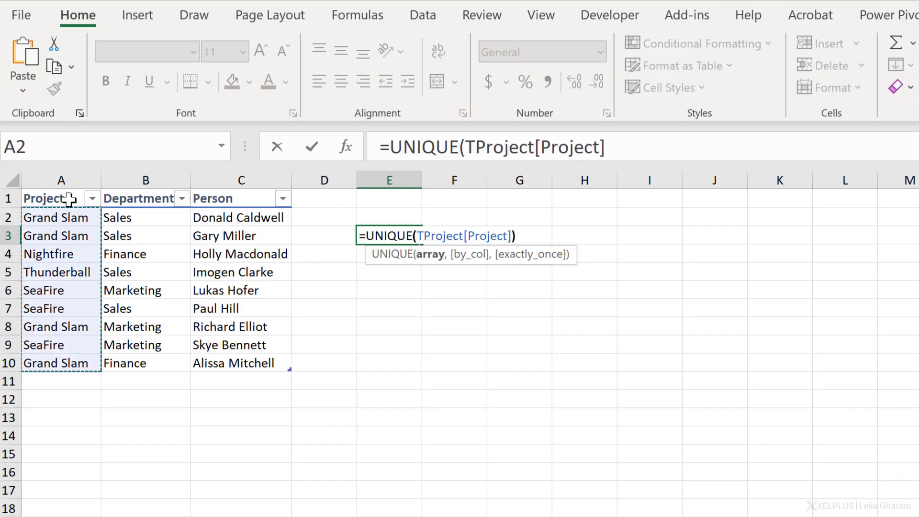
text())
key(Return)
key(Up)
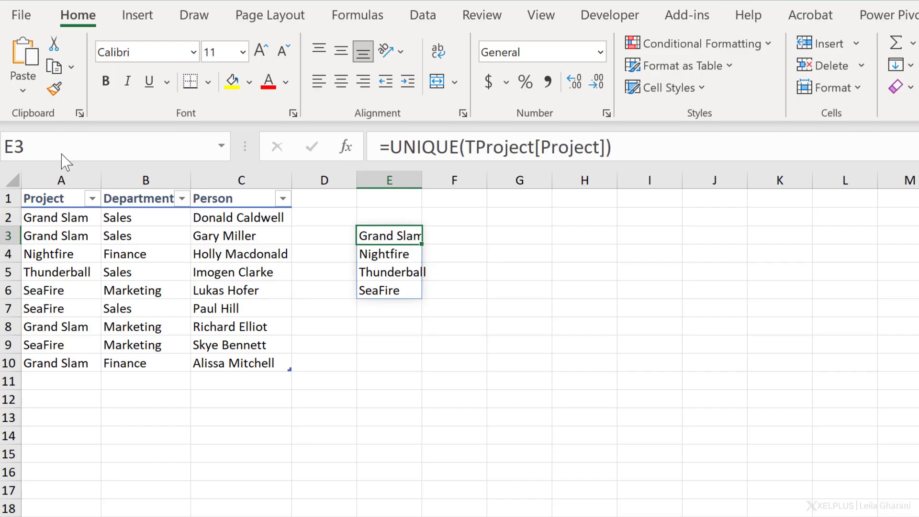
double_click(421, 177)
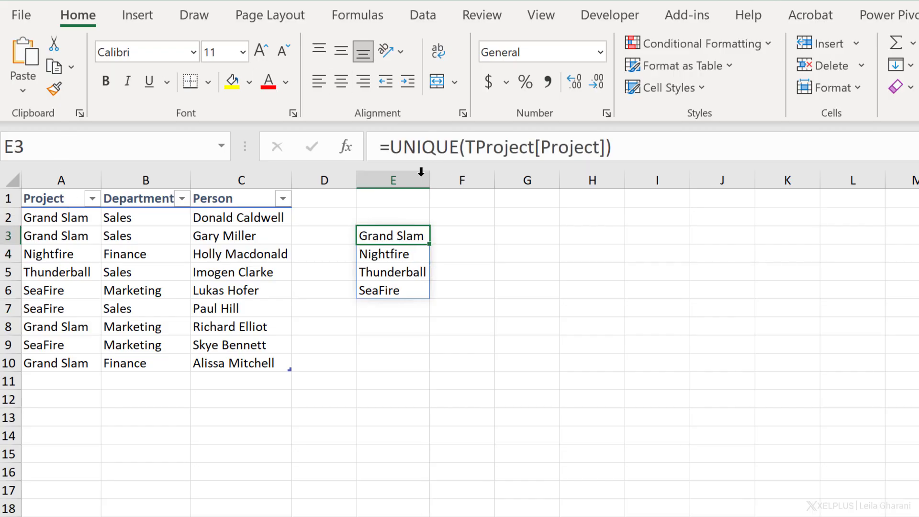
click(450, 217)
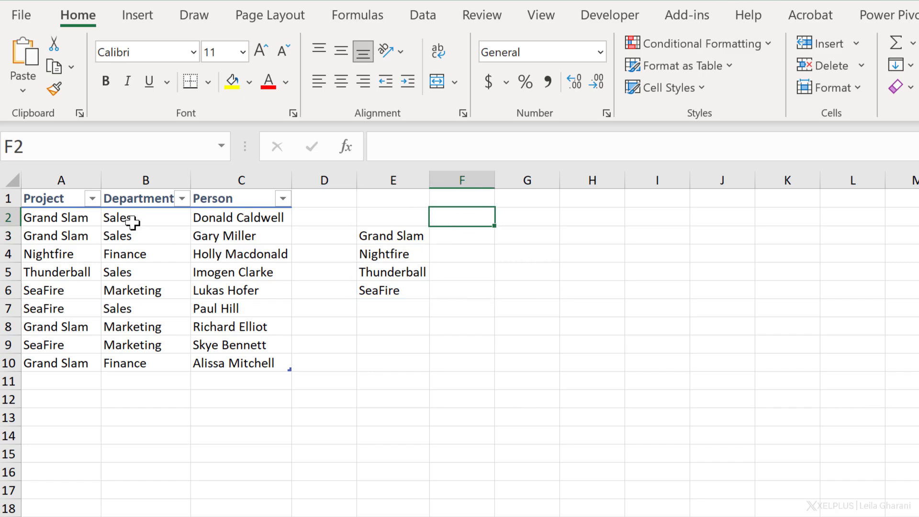
- Enter =UNIQUE(TProject[Department]) in F2
text(=uni)
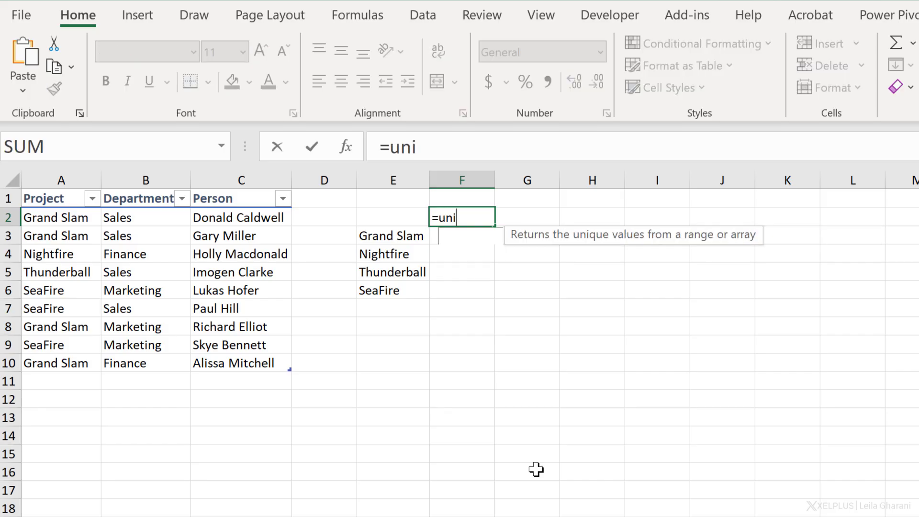
key(Tab)
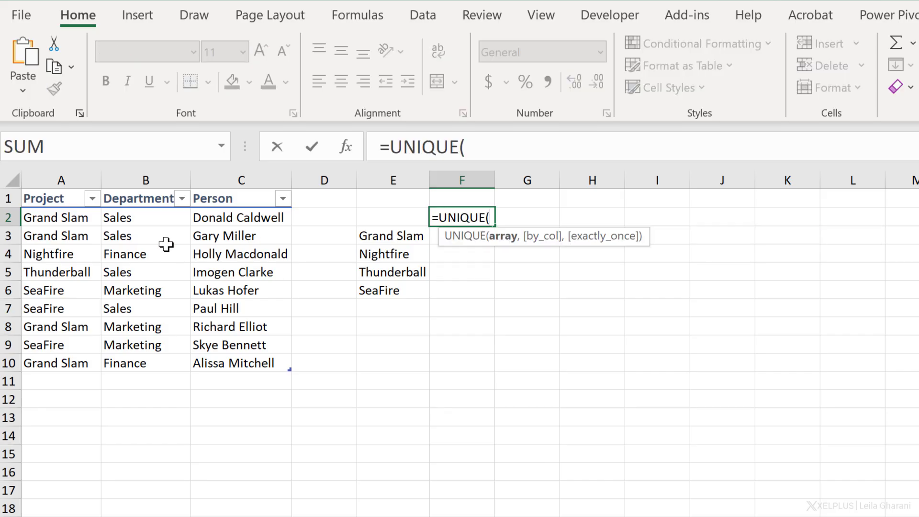
click(151, 192)
text())
key(Return)
key(Up)
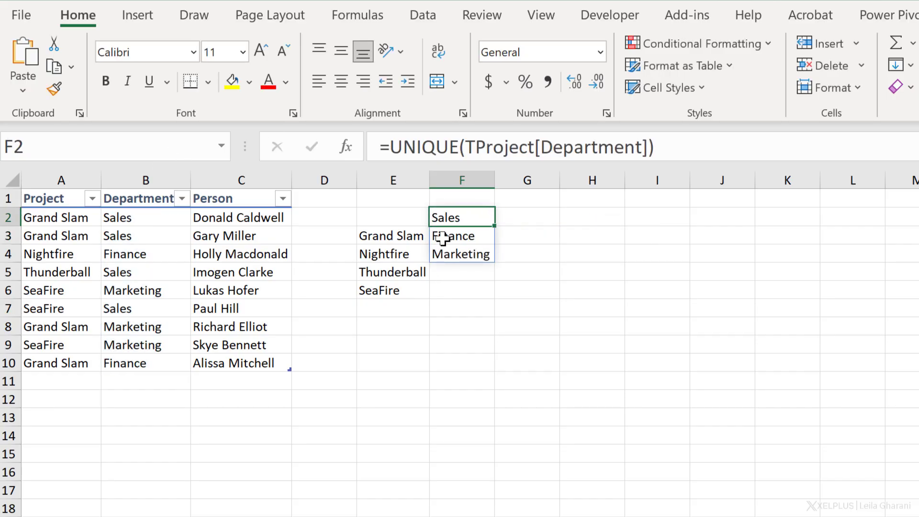
- Wrap the F2 formula in TRANSPOSE so Sales, Finance and Marketing spill across F2:H2
click(389, 147)
text(tran)
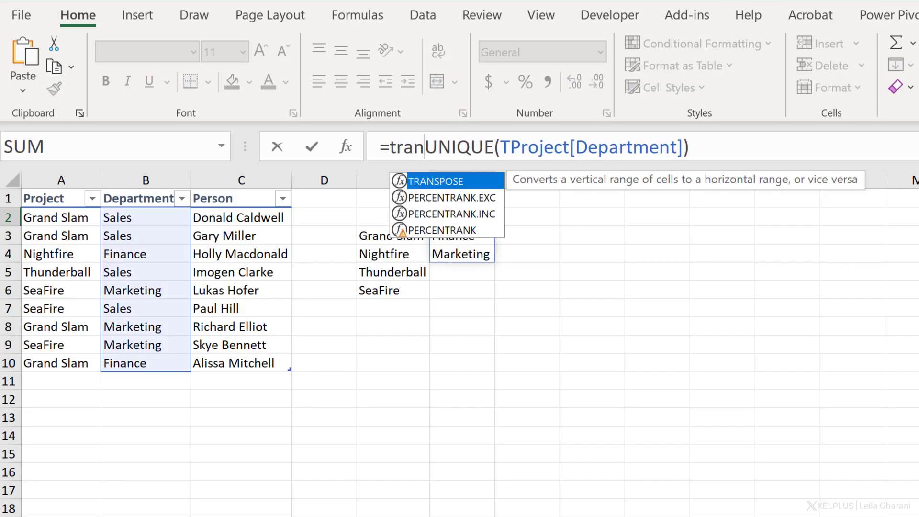
key(Tab)
click(795, 147)
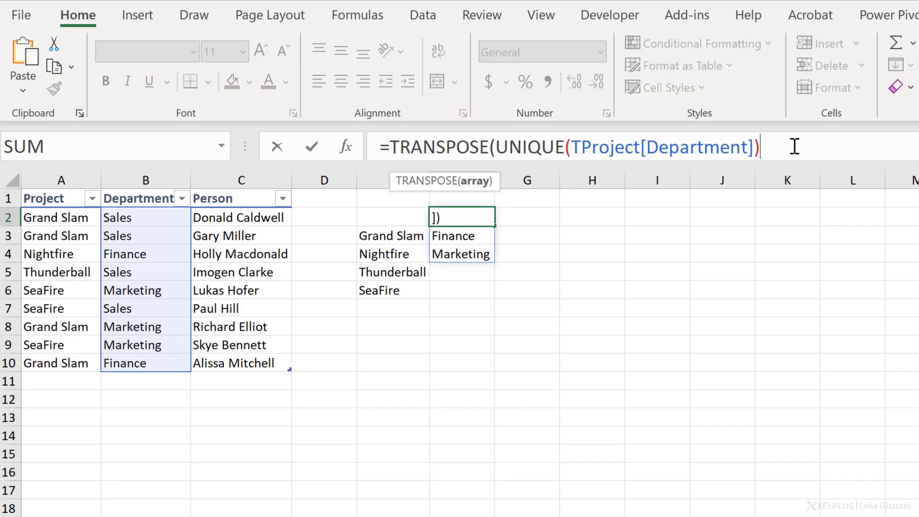
text())
key(Return)
key(Up)
key(Right)
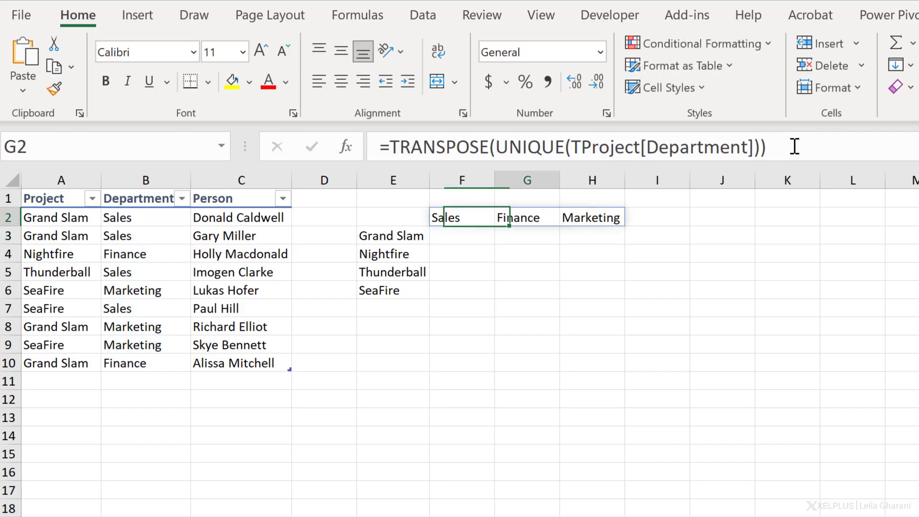
key(Right)
key(Left)
key(Left)
key(Left)
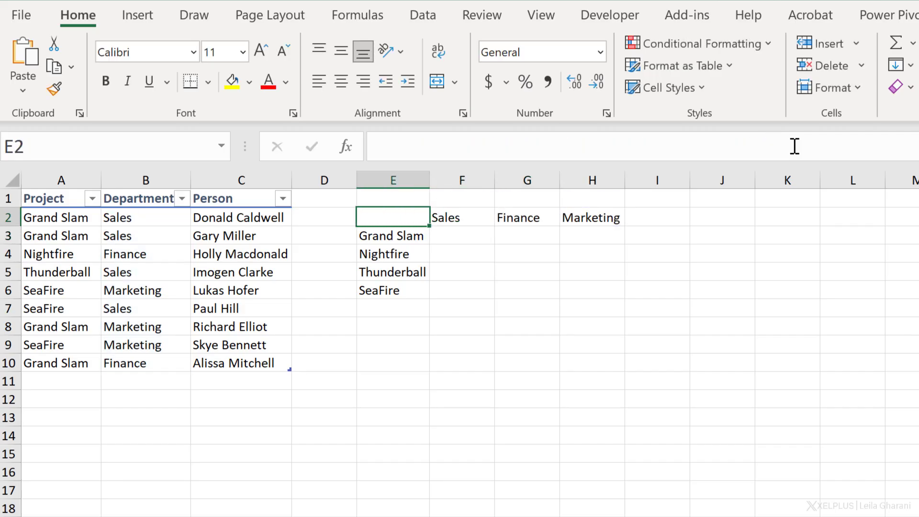
click(453, 237)
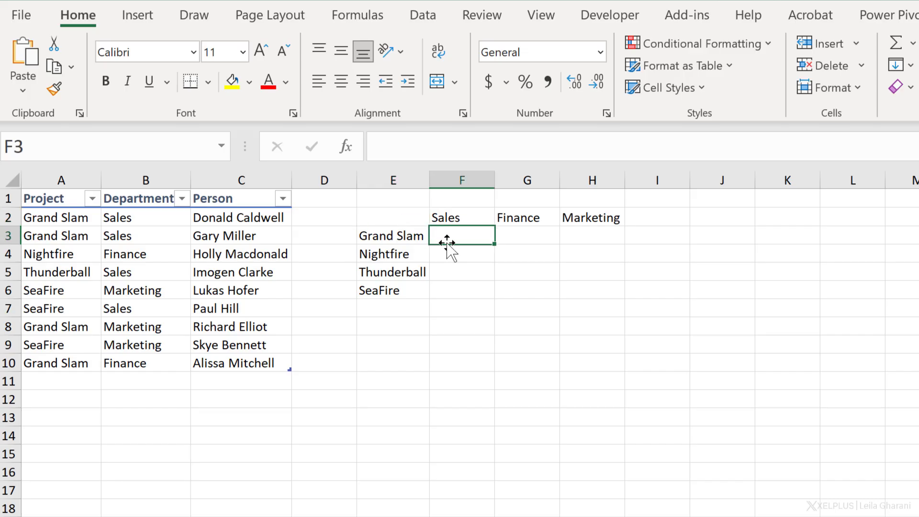
click(383, 241)
click(441, 217)
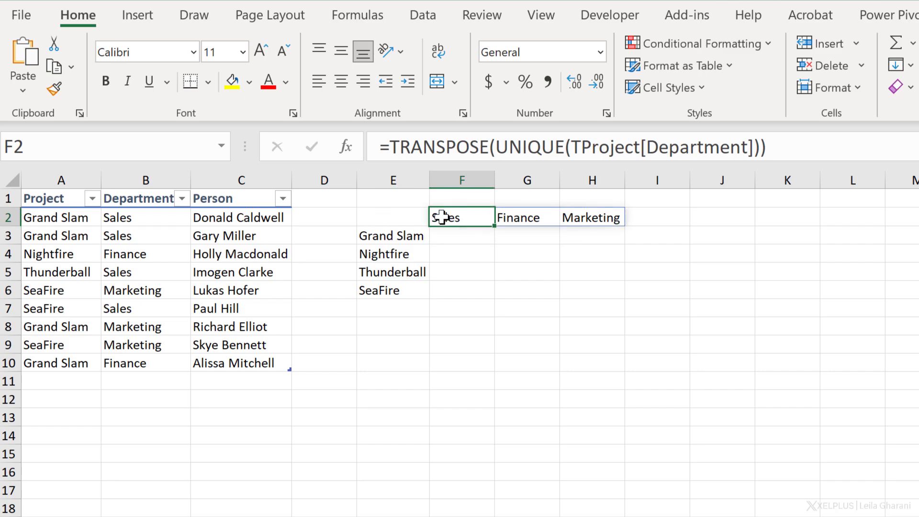
drag(243, 221, 242, 243)
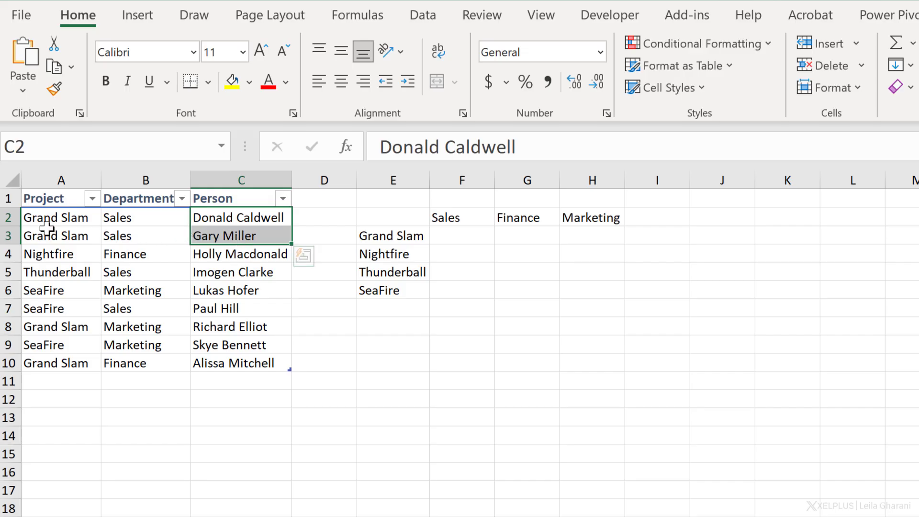
click(437, 237)
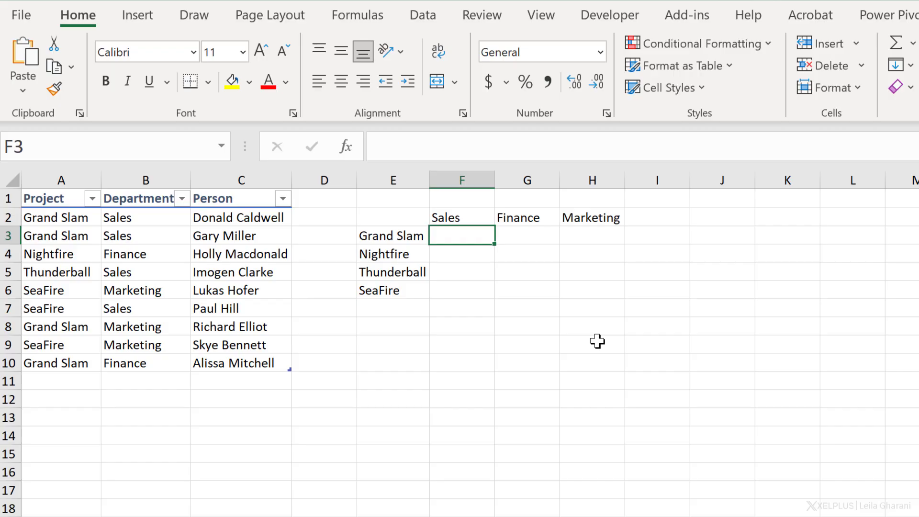
- Start a FILTER formula in F3 returning TProject[Person]
text(=filter)
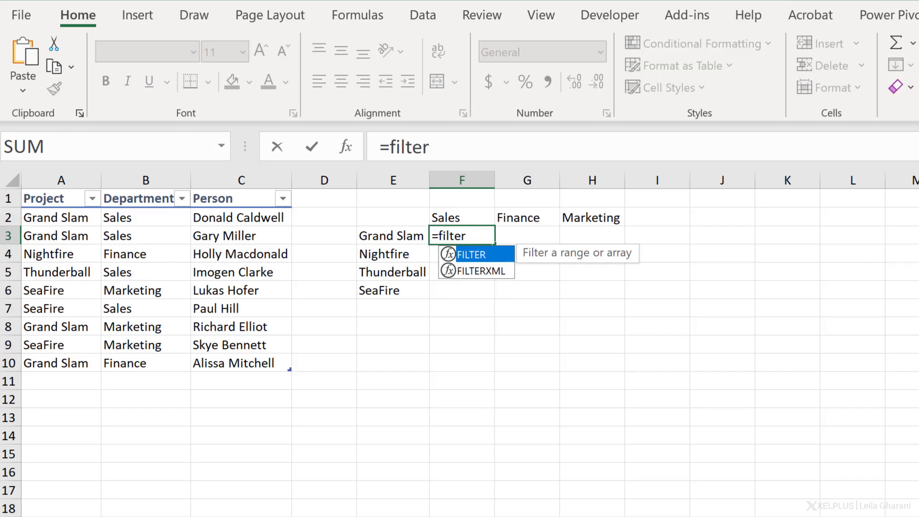
text(()
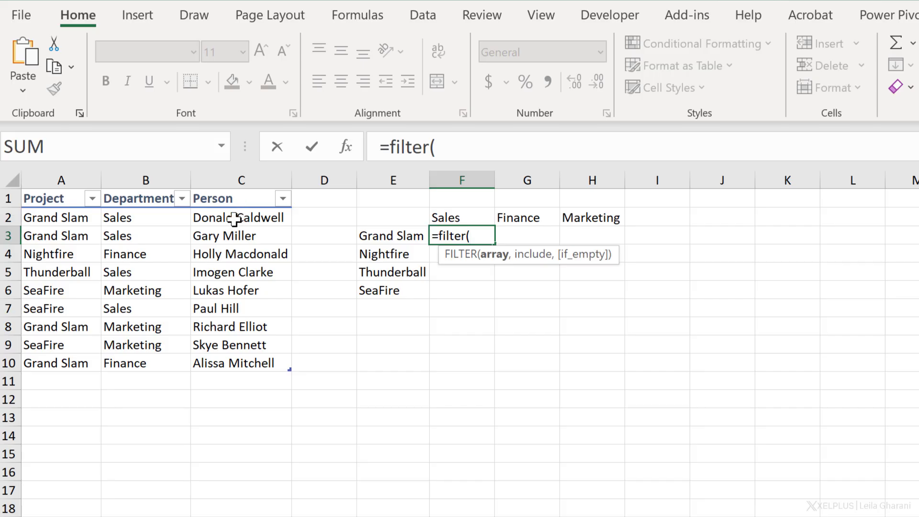
click(221, 187)
text(,)
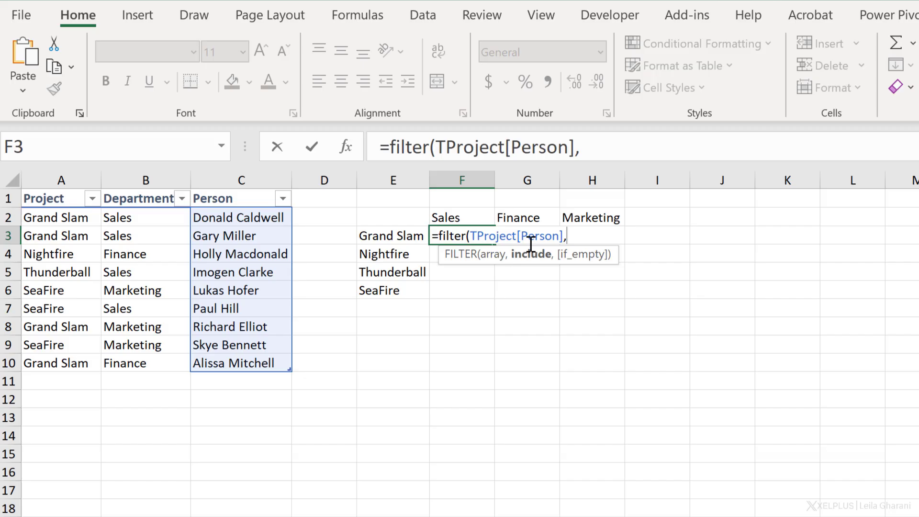
- Add the condition TProject[Project]&TProject[Department]=E3&F2 to the FILTER formula
click(62, 187)
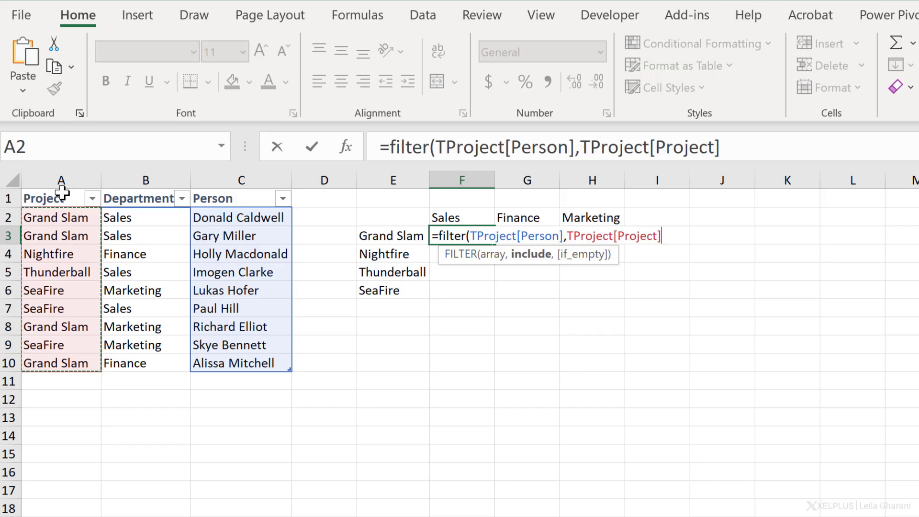
text(&)
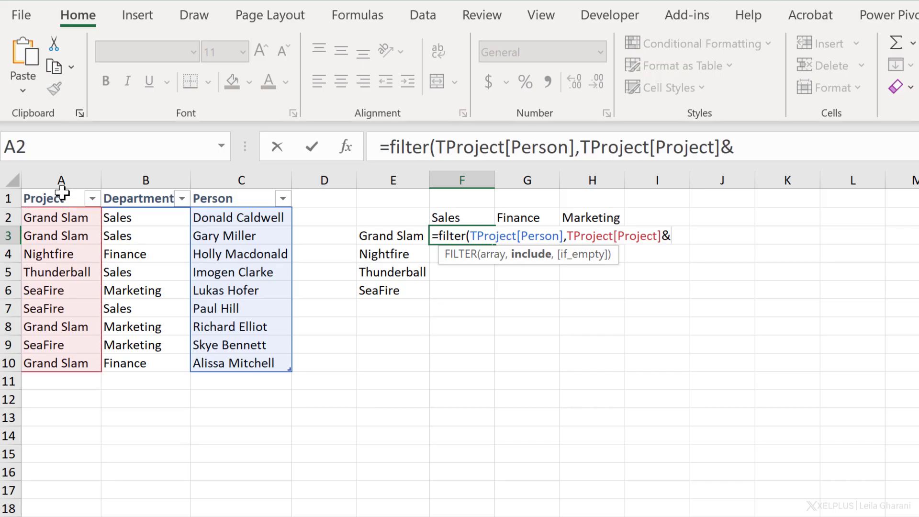
click(149, 190)
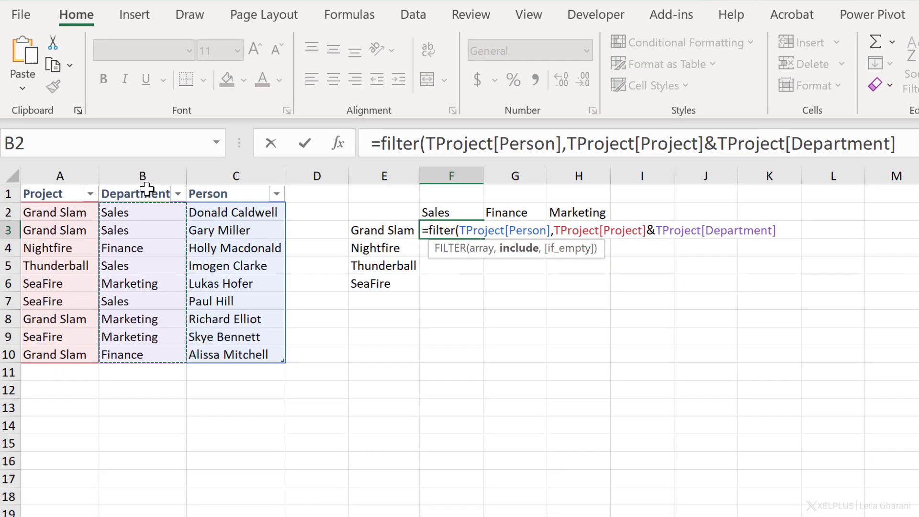
text(=)
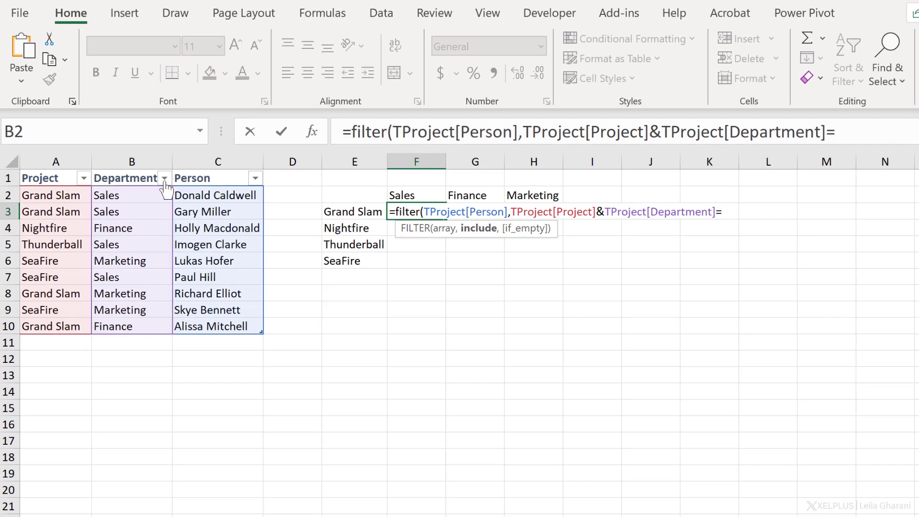
click(358, 211)
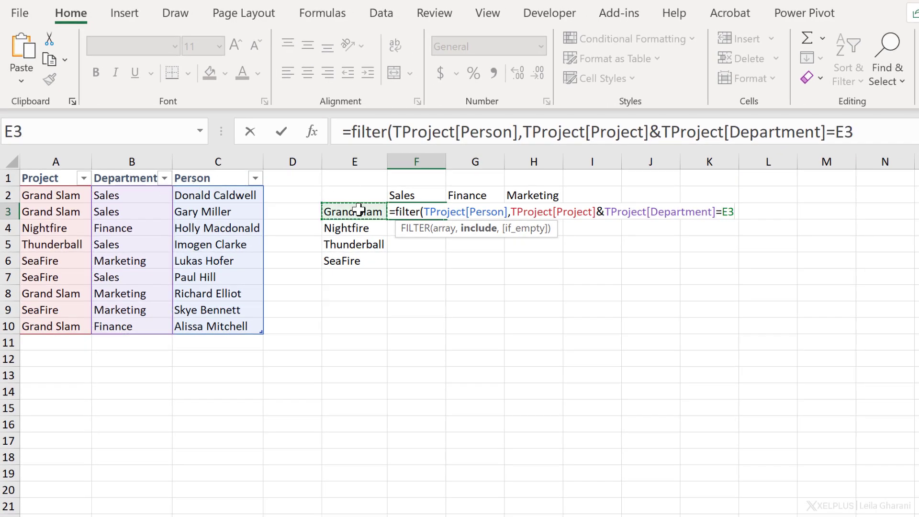
text(&)
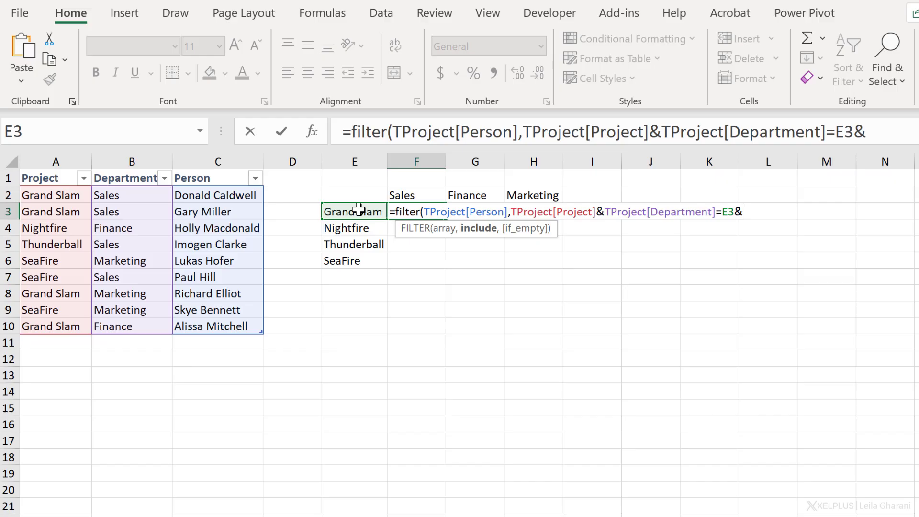
click(412, 194)
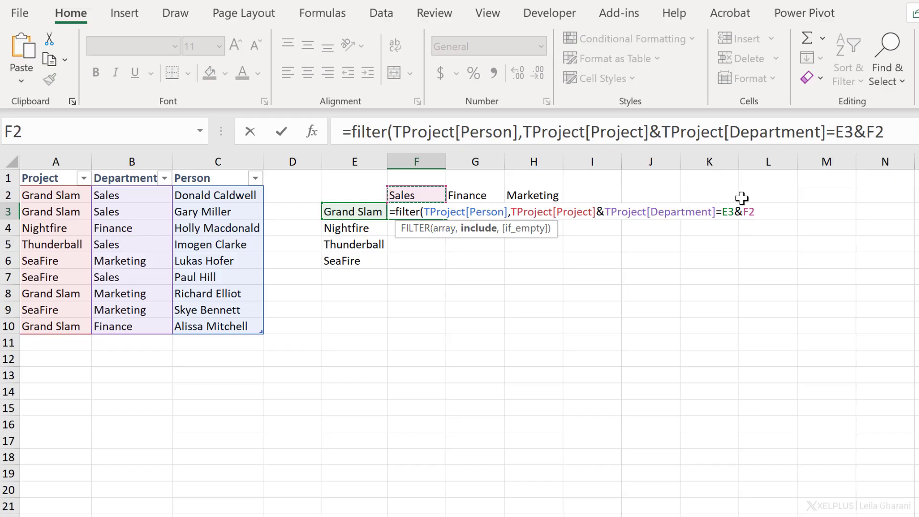
click(844, 133)
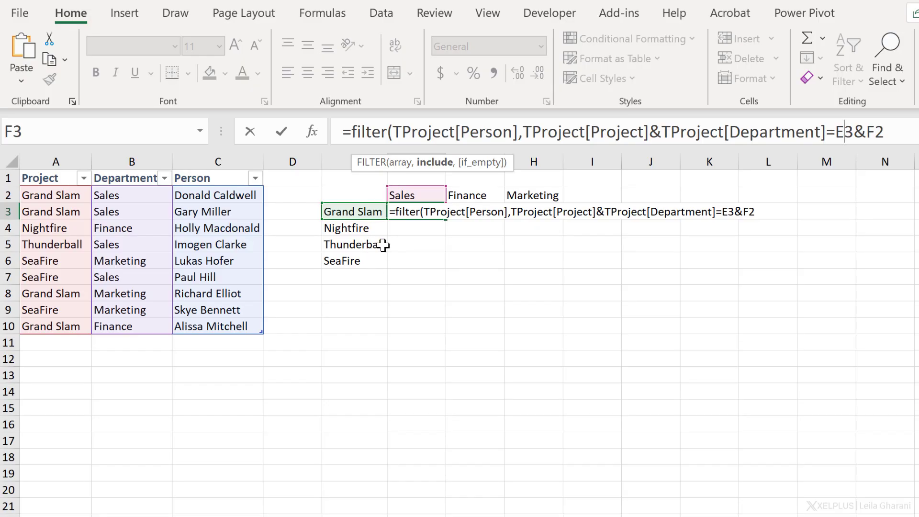
- Anchor the references as $E3 and F$2, then close and enter the FILTER formula in F3
key(F4)
key(F4)
key(F4)
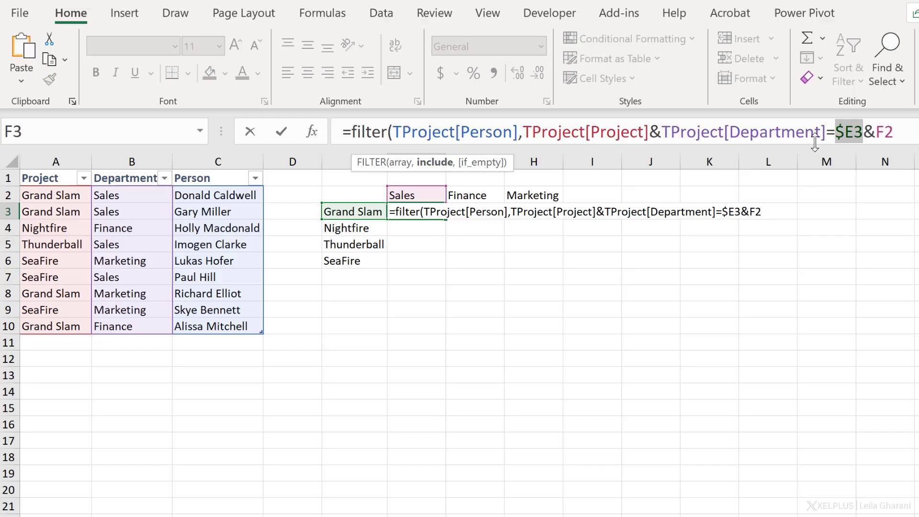
click(882, 134)
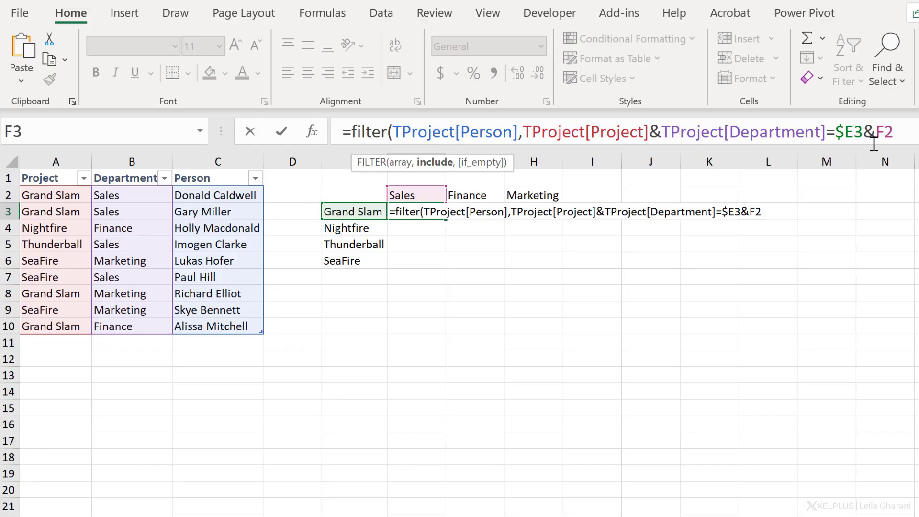
key(F4)
key(F4)
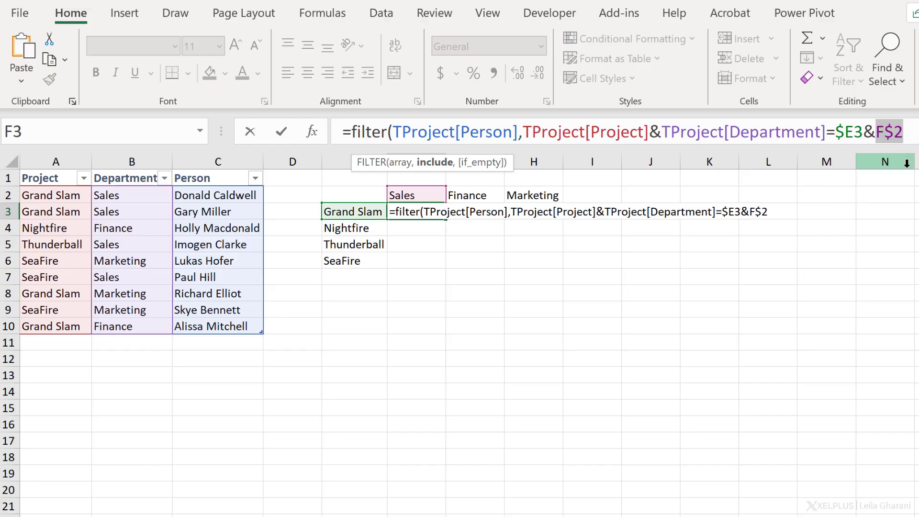
click(911, 136)
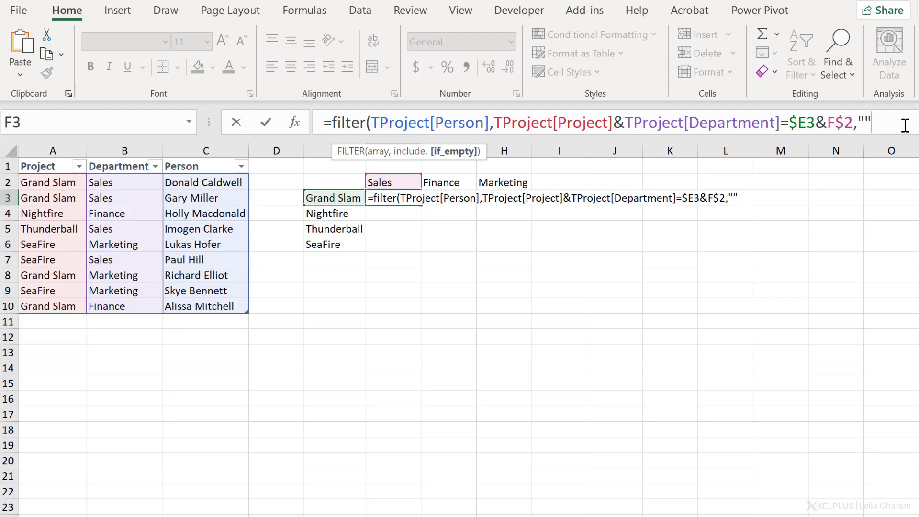
text())
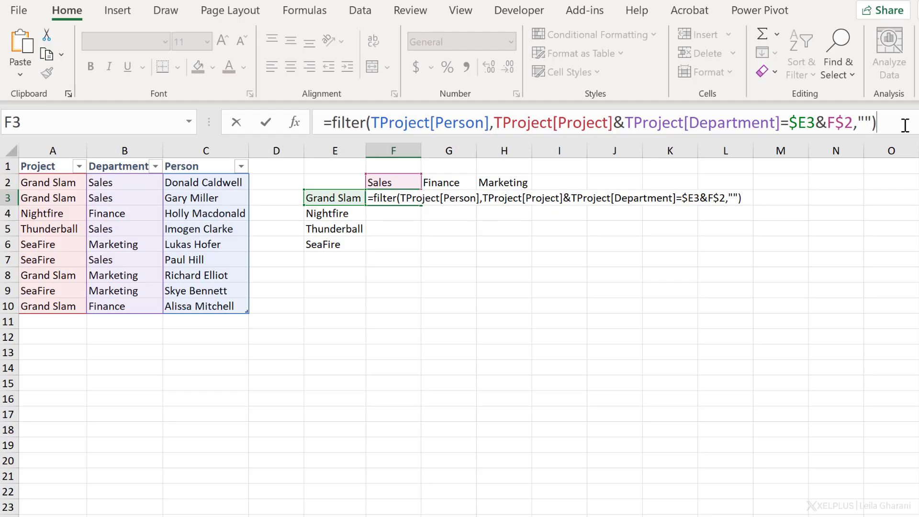
key(Return)
key(Up)
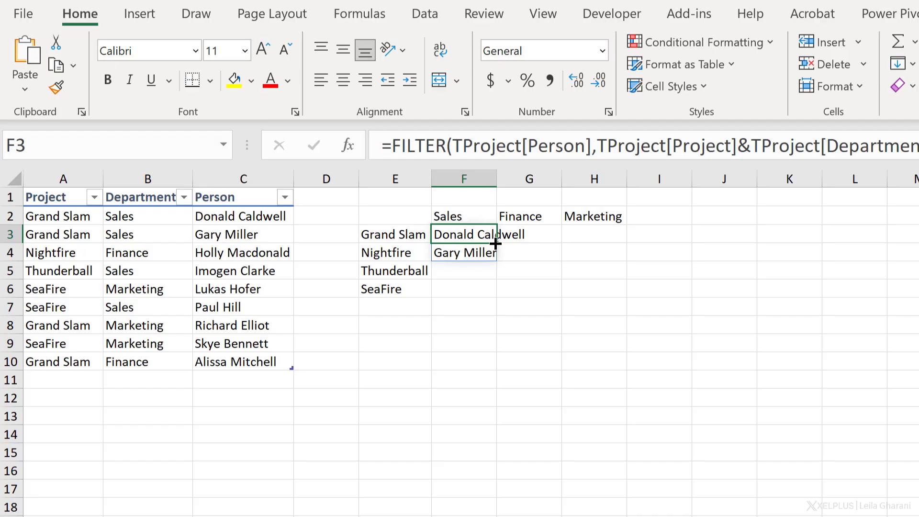
click(470, 252)
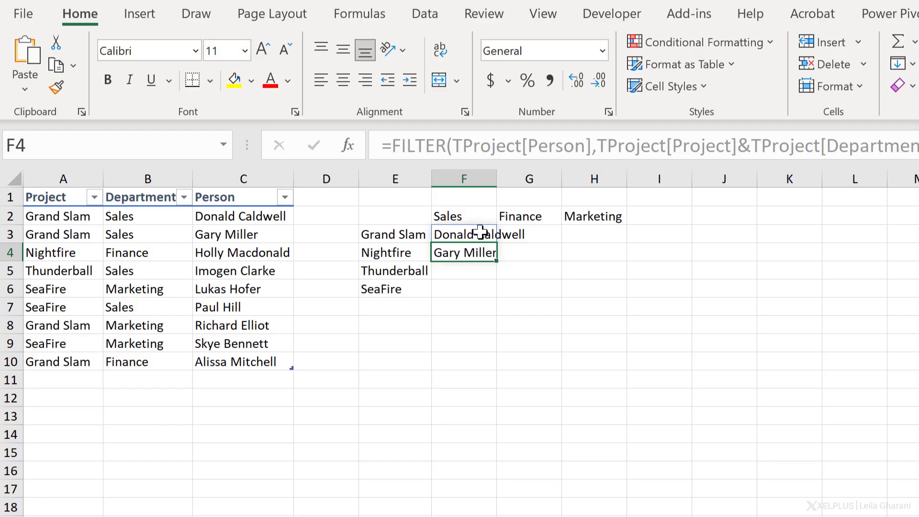
click(493, 240)
drag(494, 281, 493, 297)
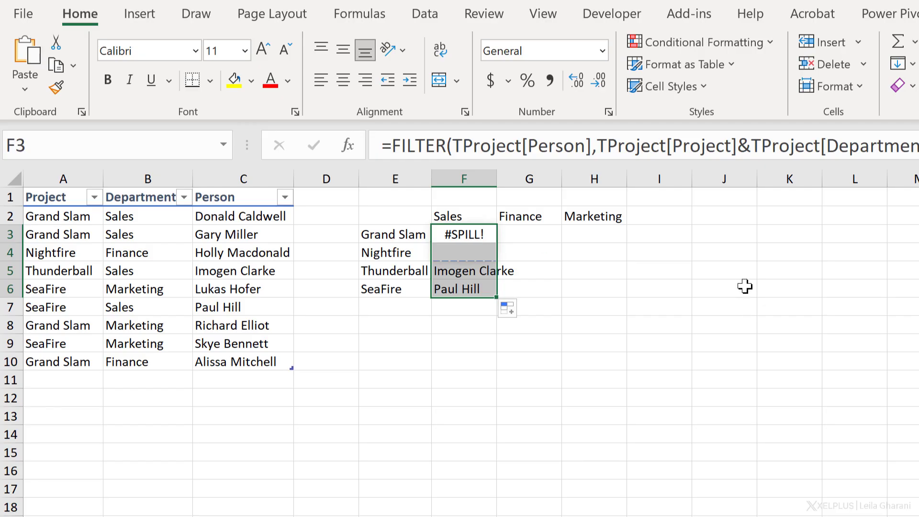
key(ctrl+z)
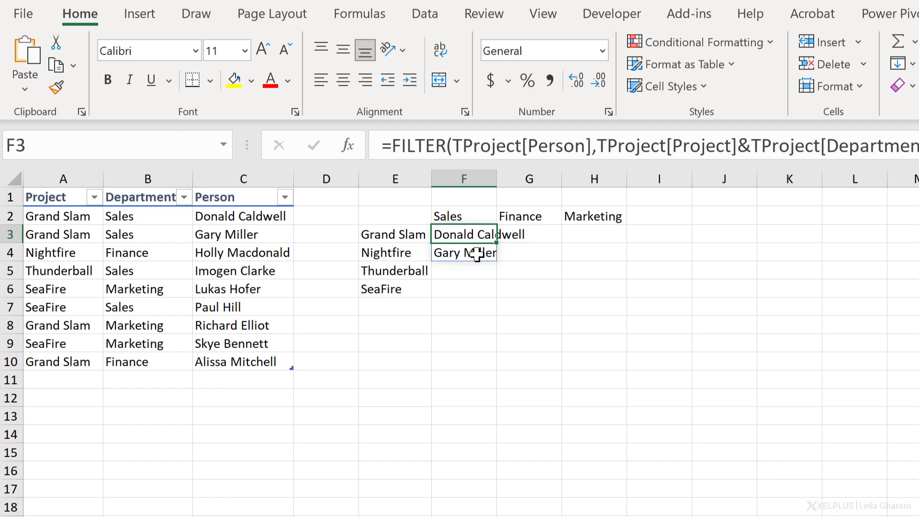
- Wrap F3's FILTER in TEXTJOIN(" & ",TRUE,...) so the matching people appear in one cell
click(391, 147)
text(text)
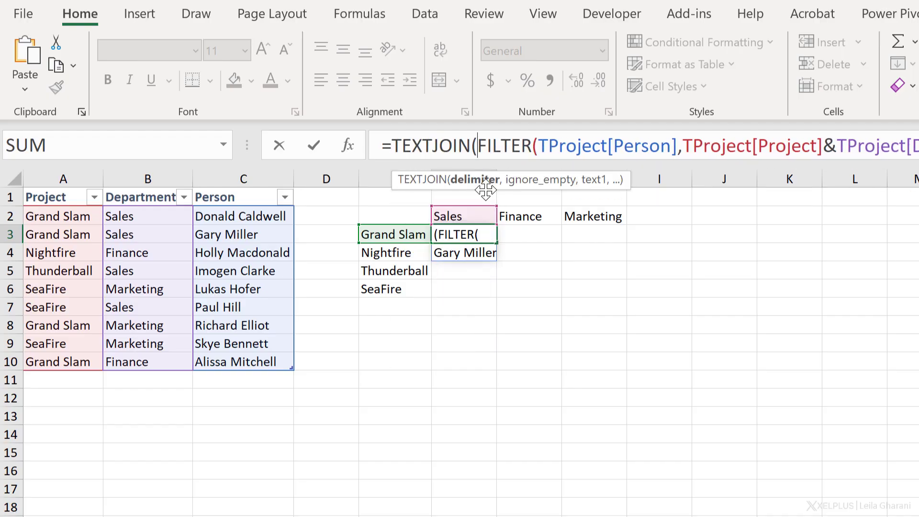
text(")
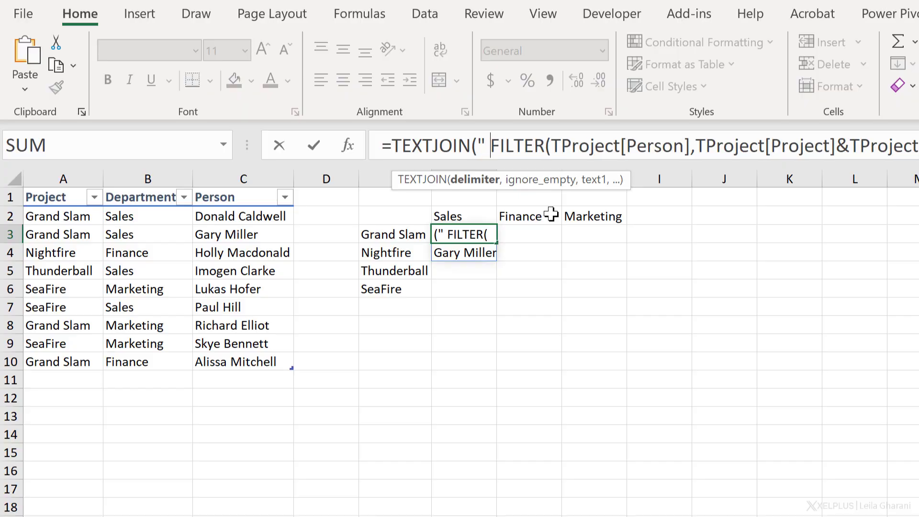
text( &)
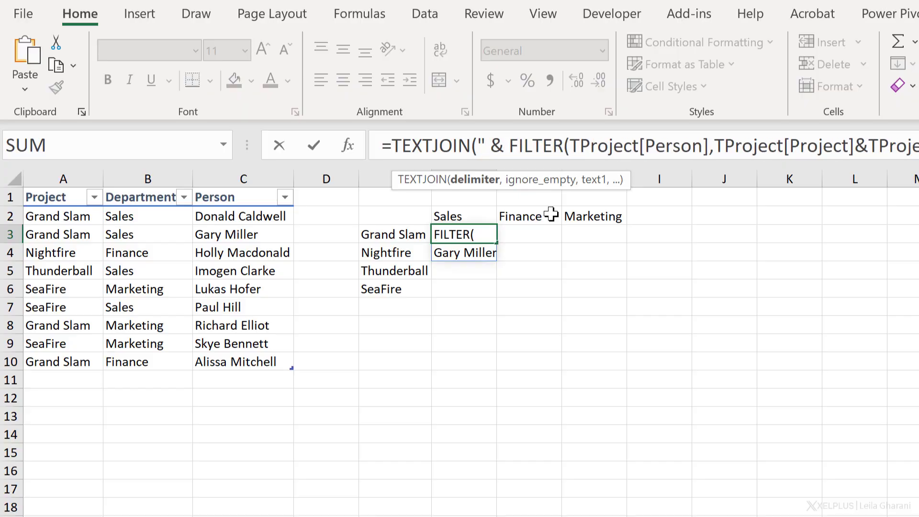
text( ",)
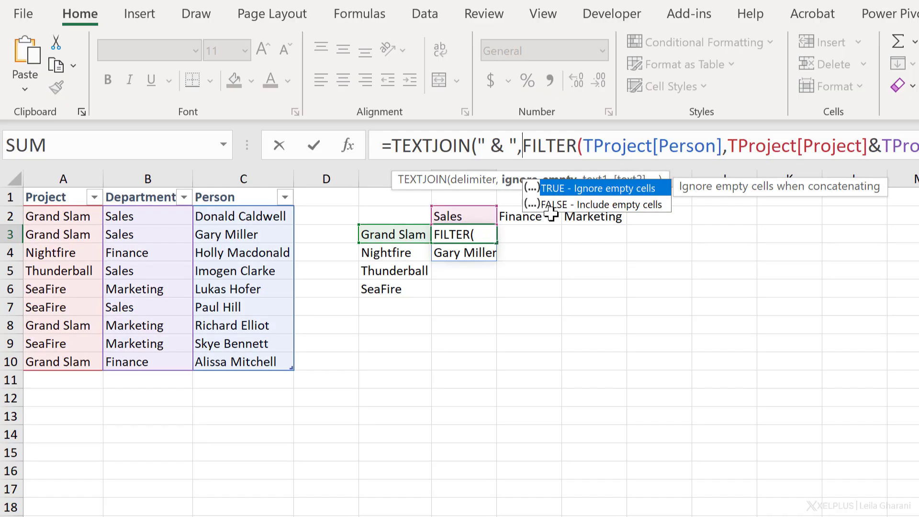
double_click(605, 190)
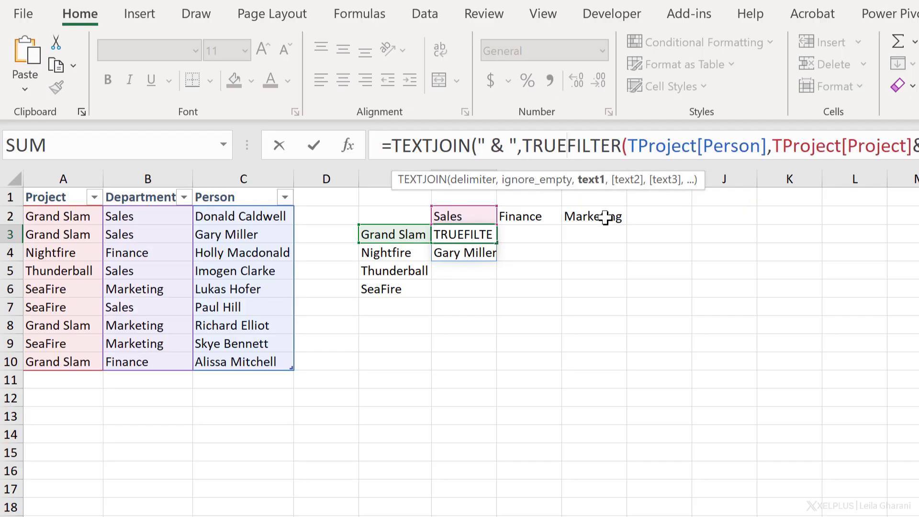
text(,)
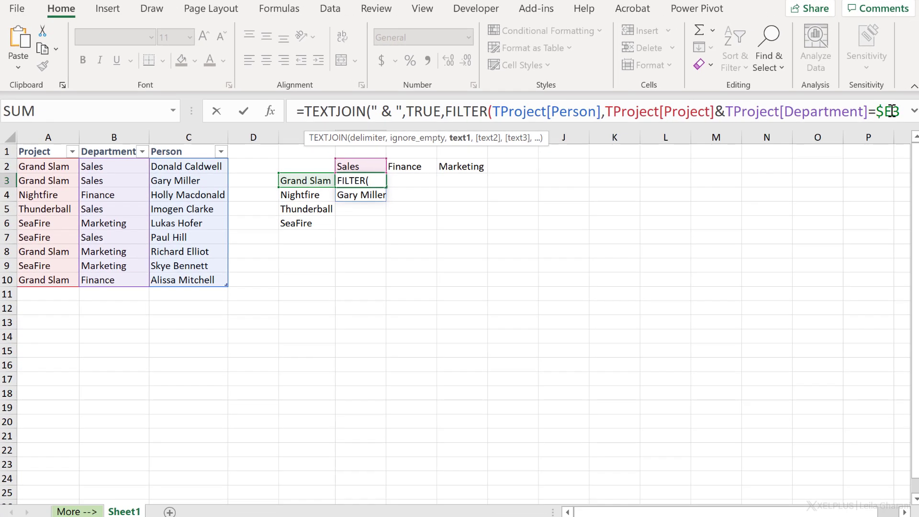
click(891, 111)
click(914, 111)
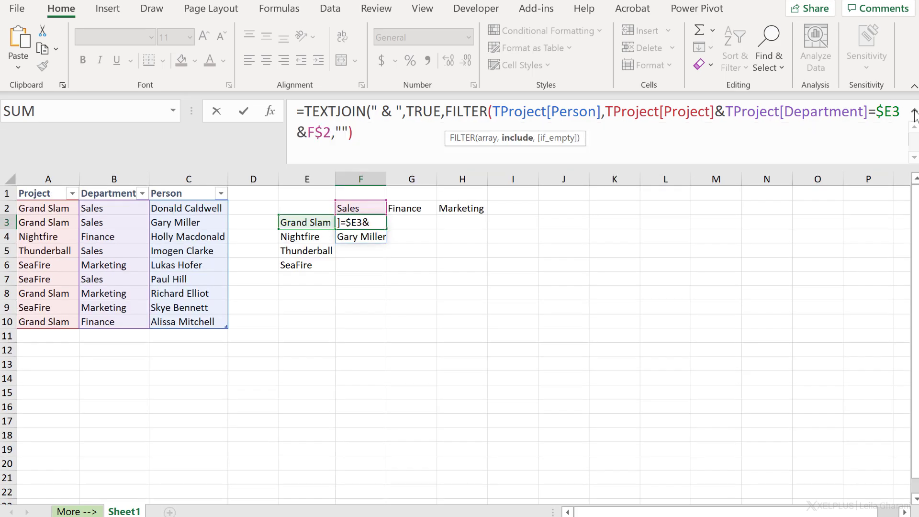
click(385, 139)
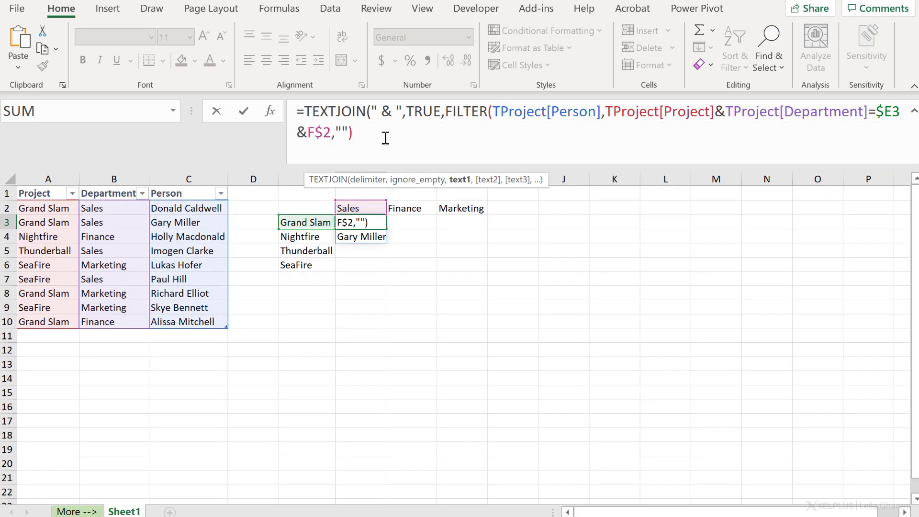
text())
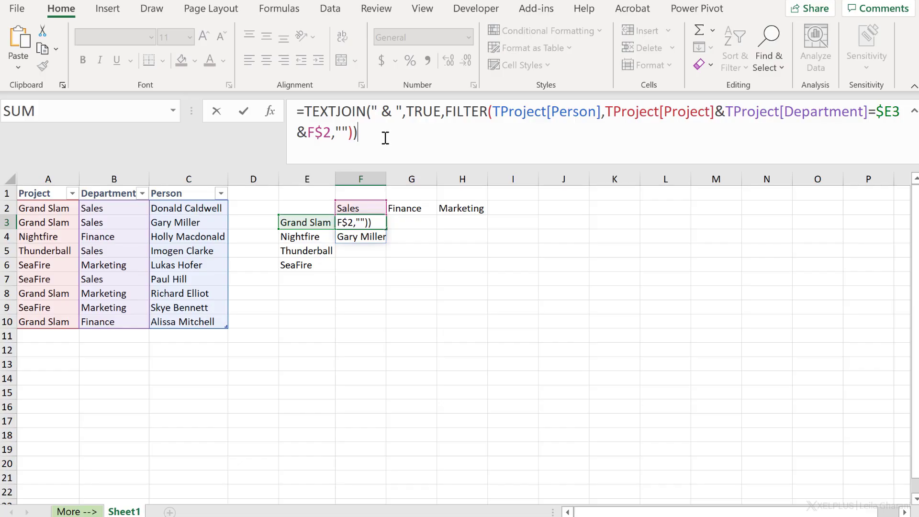
key(Return)
- Autofit column F and fill the F3 formula down to F6
click(360, 222)
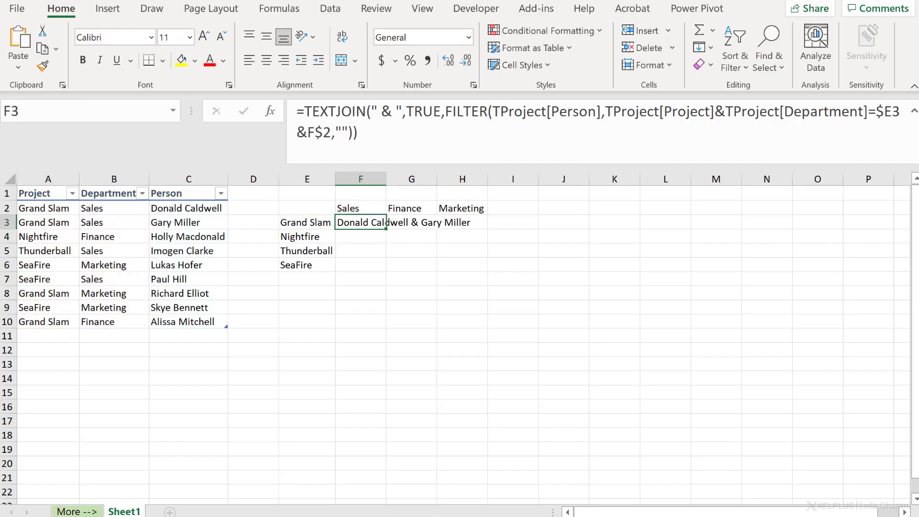
click(374, 172)
double_click(386, 178)
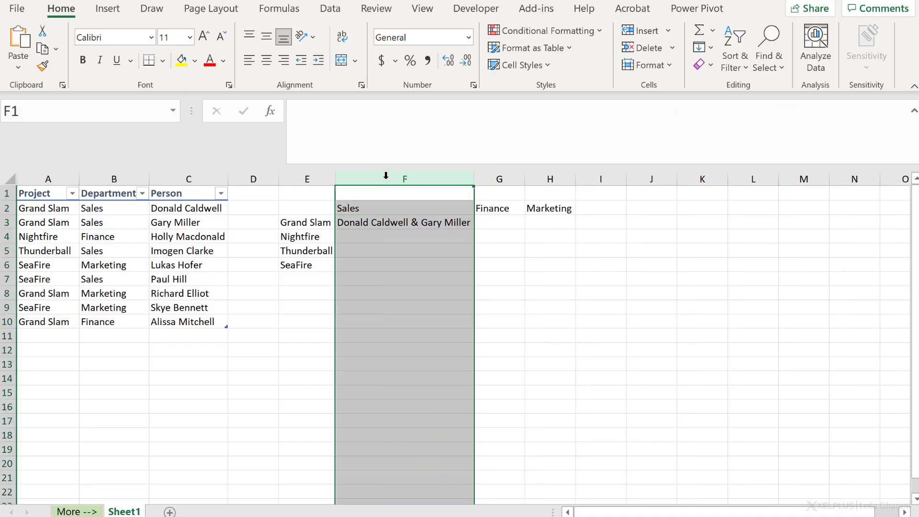
click(420, 225)
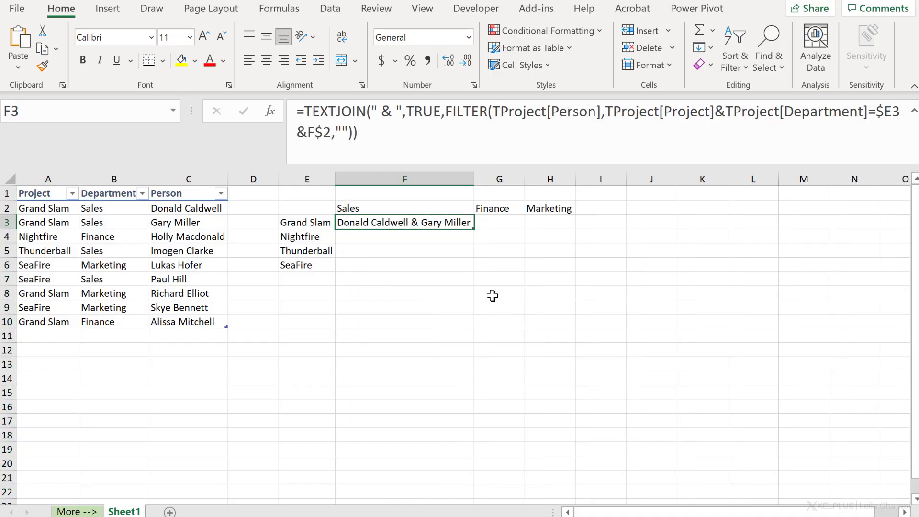
drag(467, 262, 562, 267)
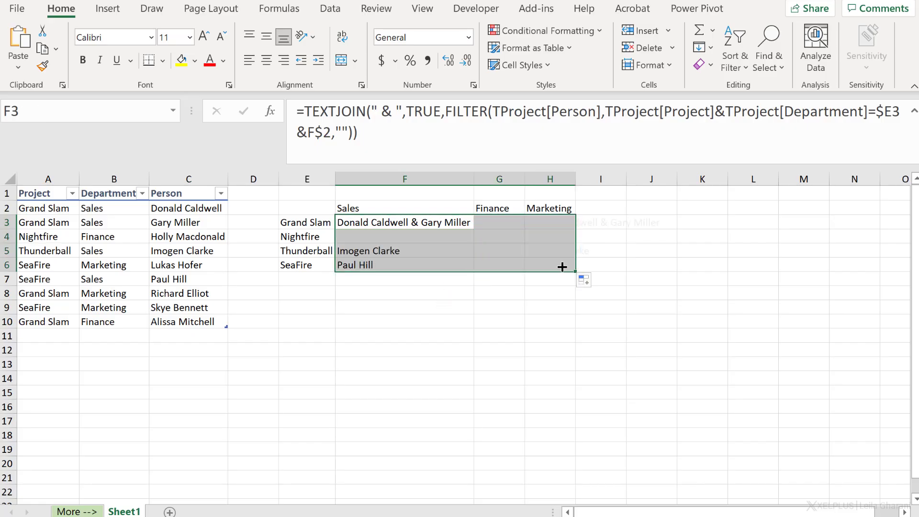
click(513, 241)
click(512, 127)
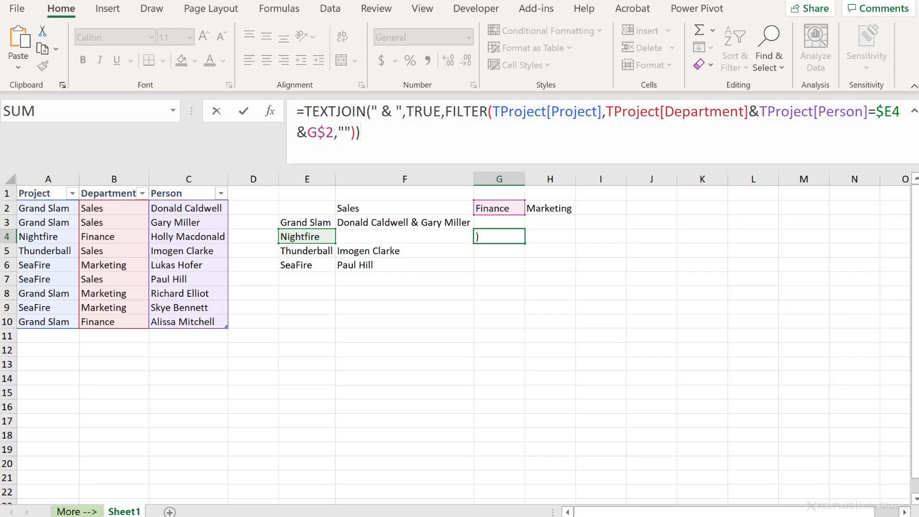
key(Return)
- Copy F3:F6 into G3:H6 and autofit columns G and H
drag(430, 222, 447, 265)
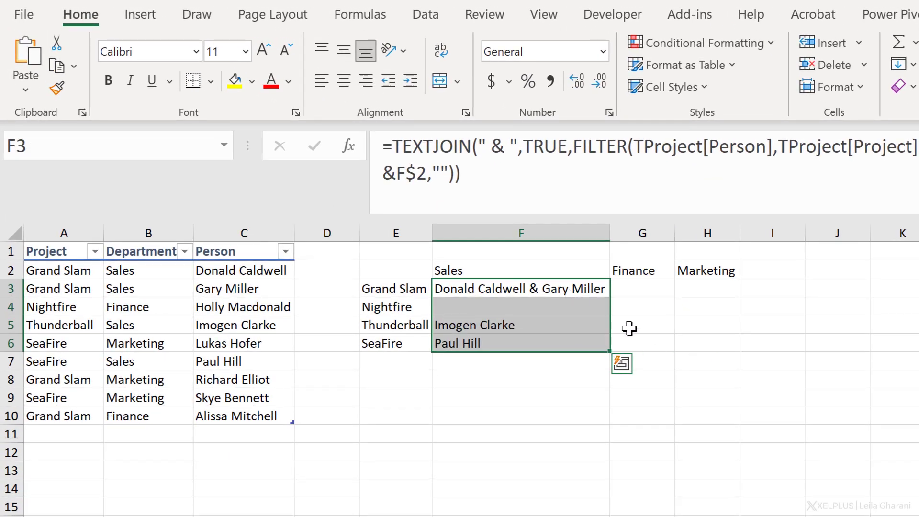
key(ctrl+c)
key(Right)
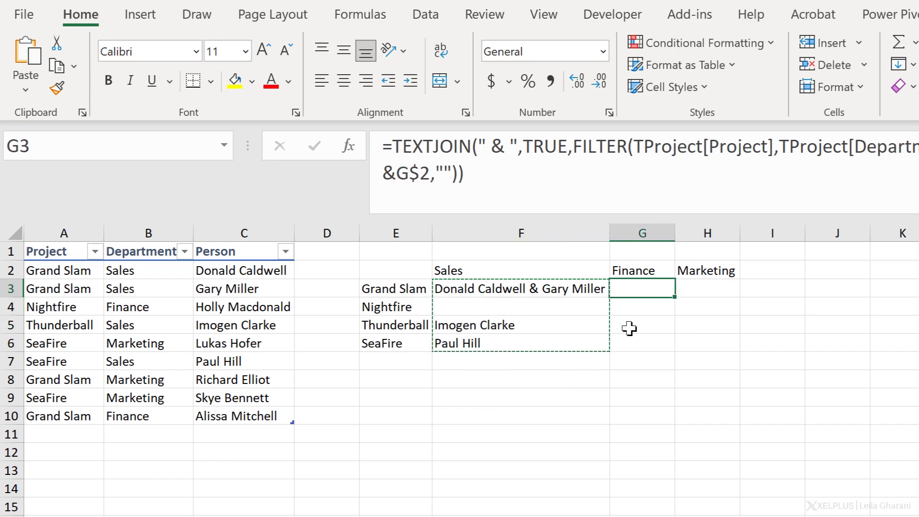
shift+click(629, 329)
key(shift+Down)
key(shift+Right)
key(ctrl+v)
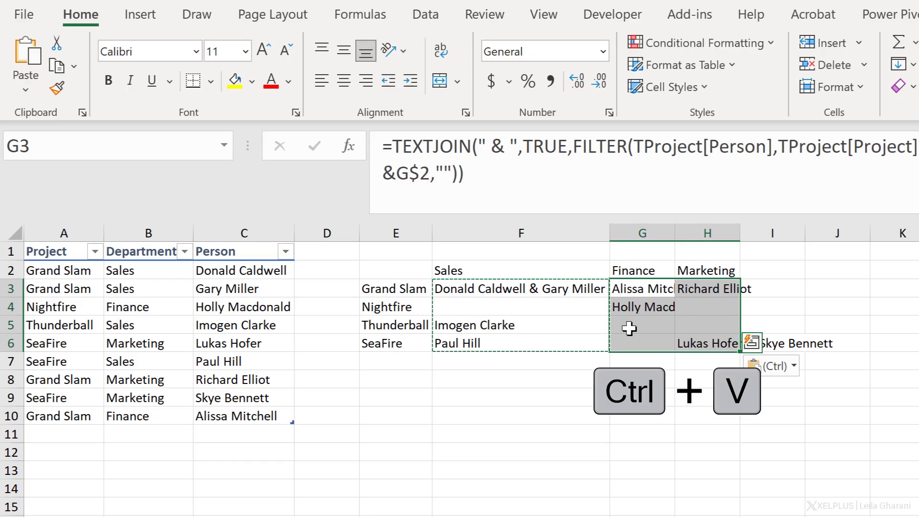
key(Escape)
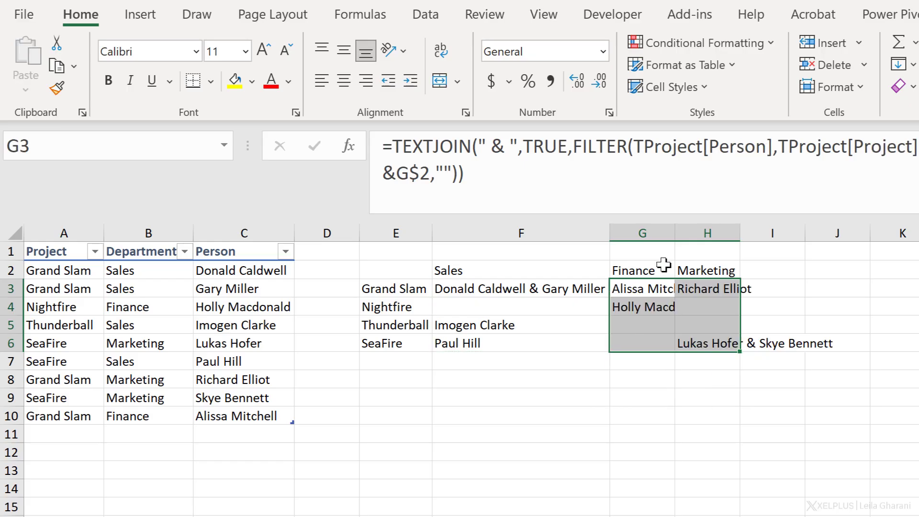
drag(658, 228, 708, 230)
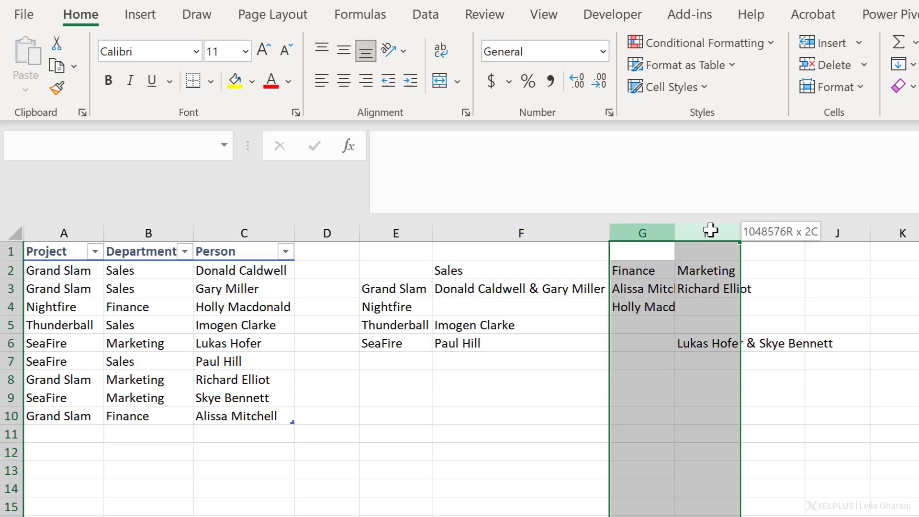
double_click(740, 230)
click(674, 334)
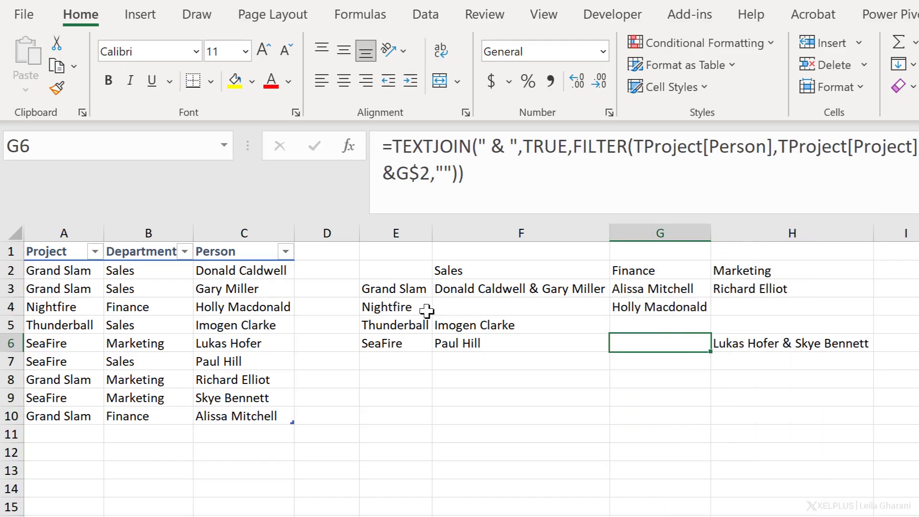
click(408, 289)
drag(408, 288, 404, 343)
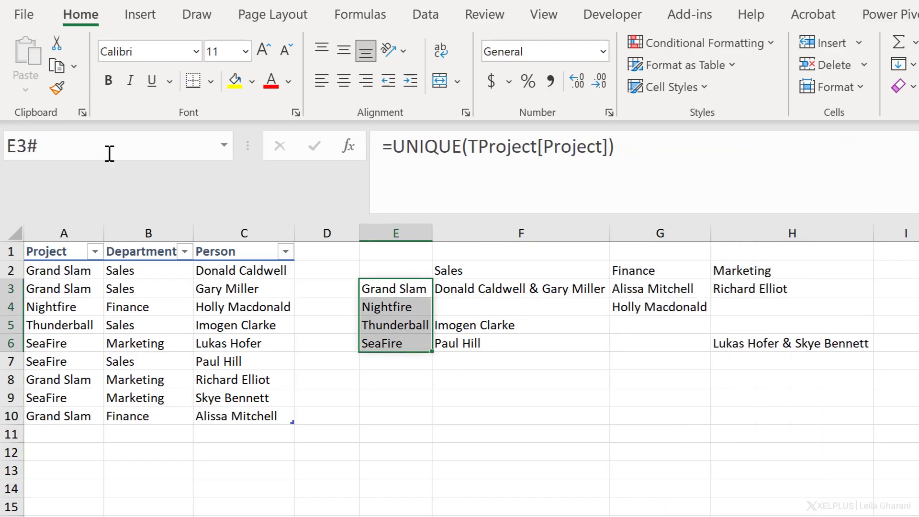
click(108, 80)
drag(470, 268, 776, 269)
click(109, 80)
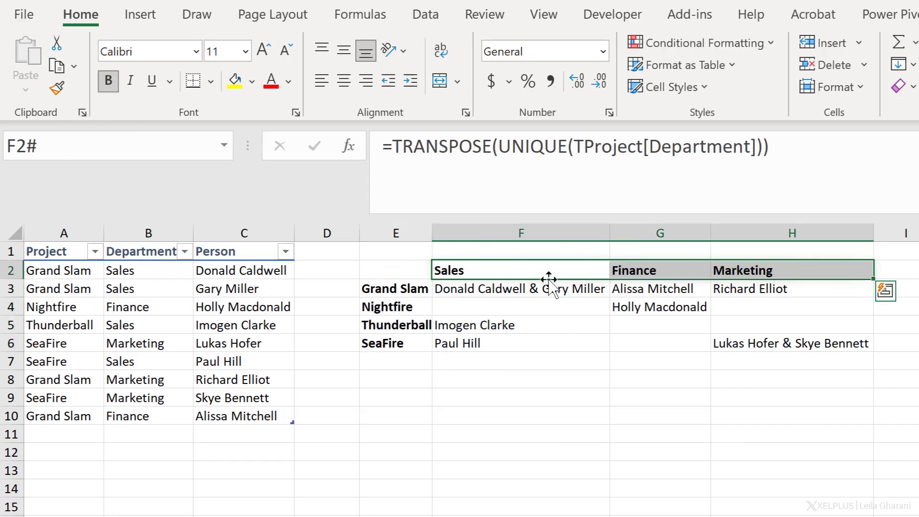
click(543, 293)
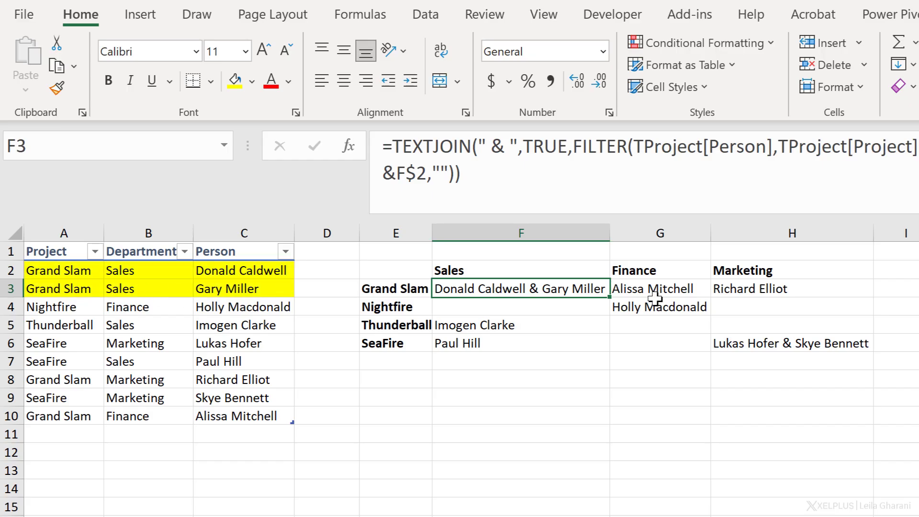
click(666, 310)
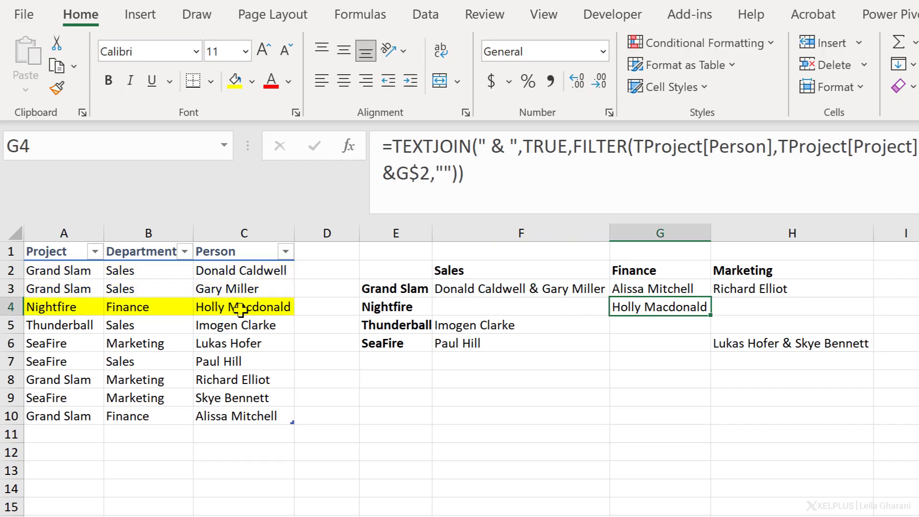
click(718, 346)
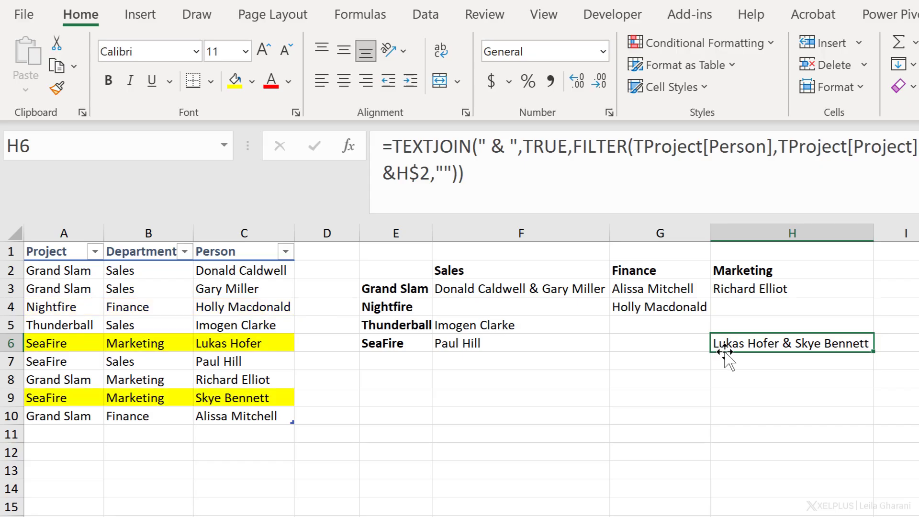
click(245, 342)
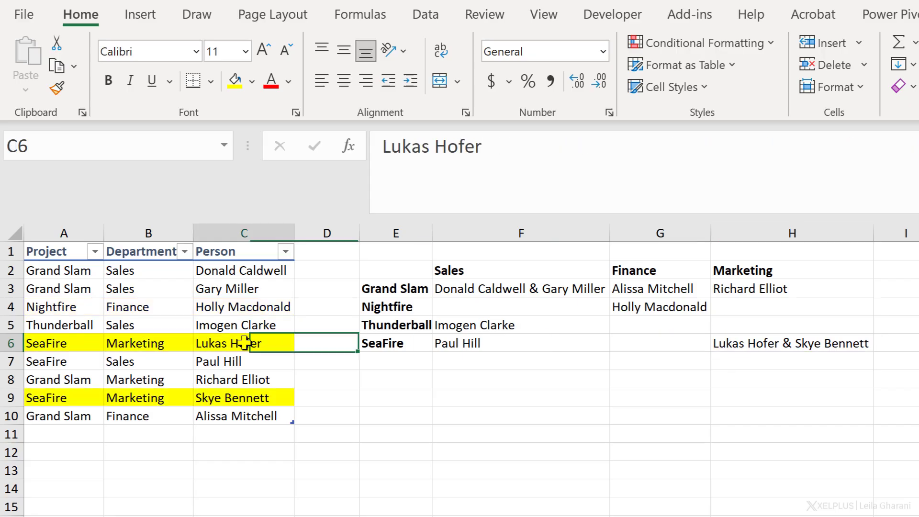
click(129, 398)
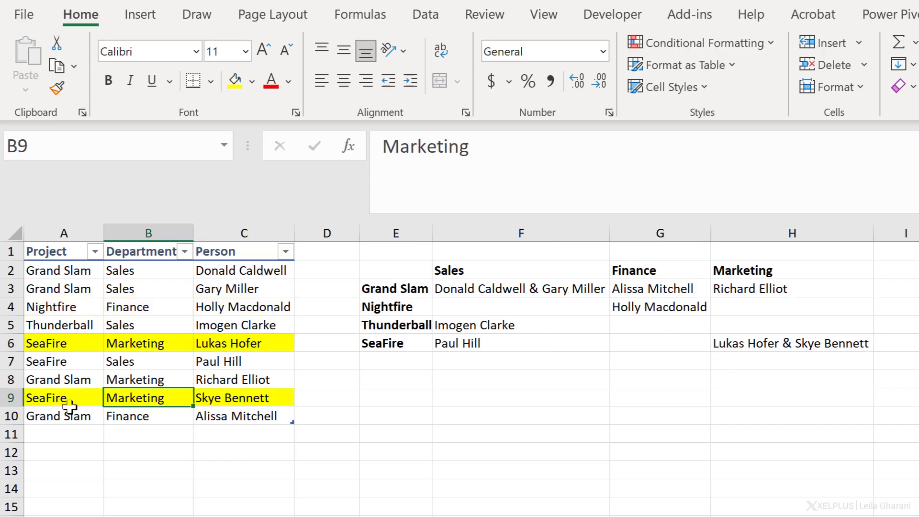
click(71, 409)
click(75, 400)
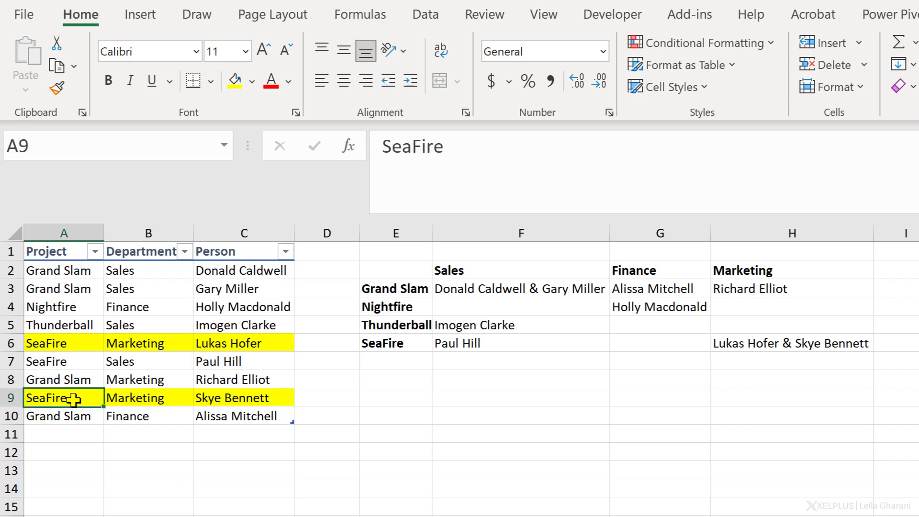
click(463, 337)
click(388, 345)
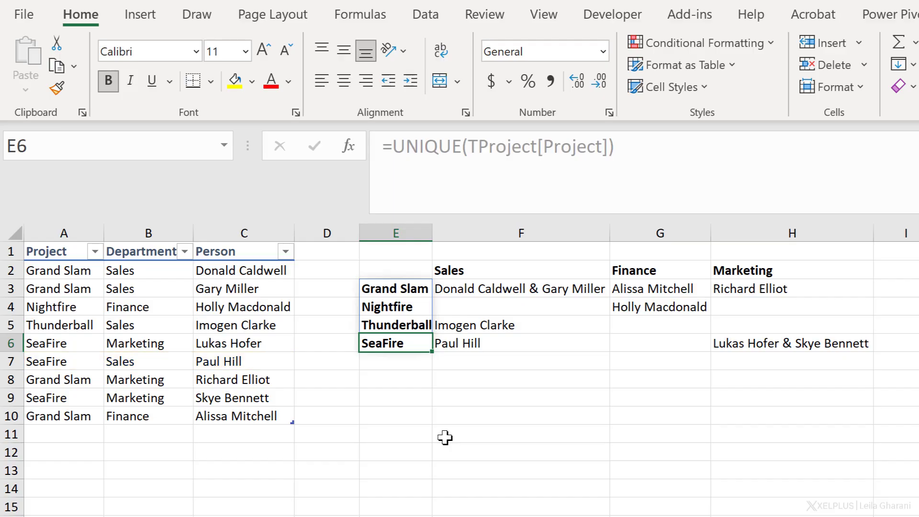
- Add a test row below the table with SeaFire, Sales and a person's name
click(70, 433)
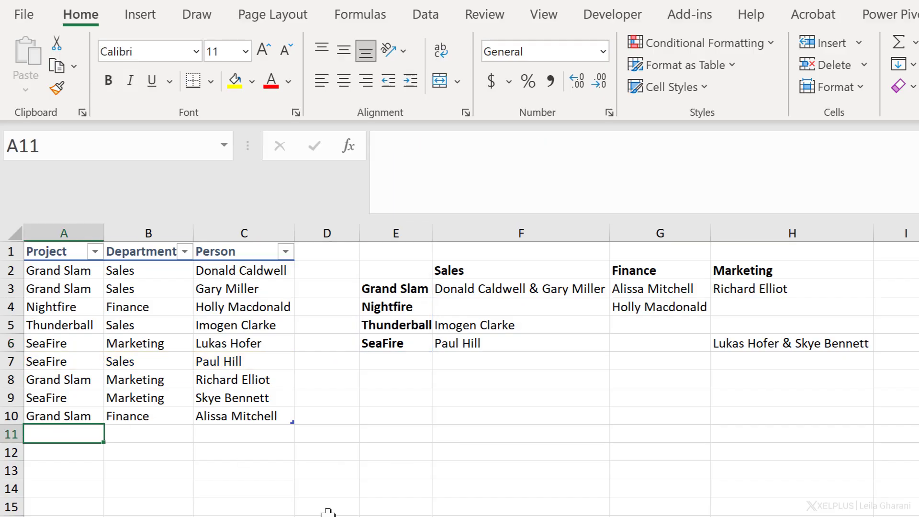
text(seaFire)
key(Tab)
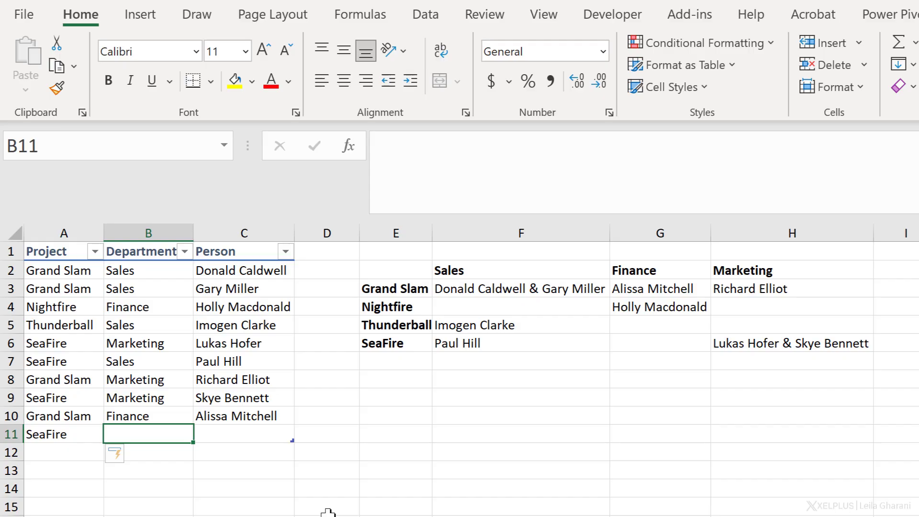
text(sa)
key(Tab)
text(Leila)
key(Return)
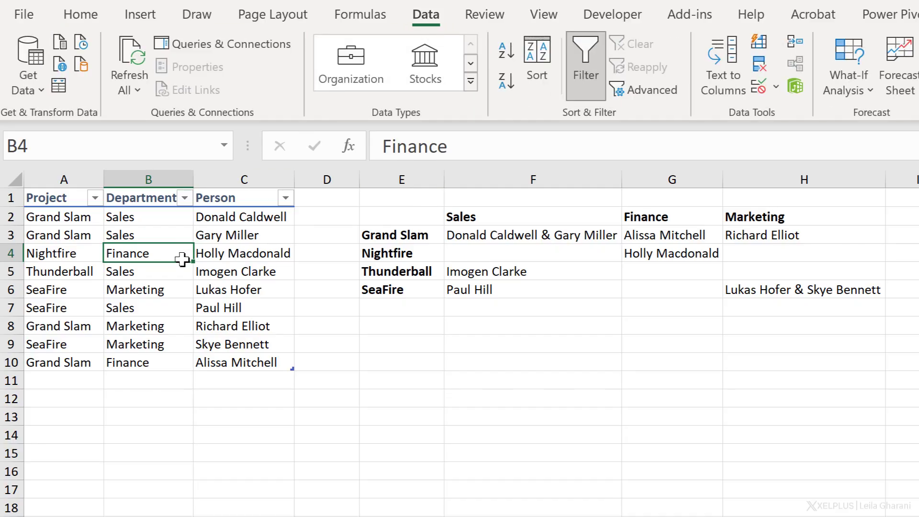
- Load the project table into Power Query and select the Department column
click(58, 86)
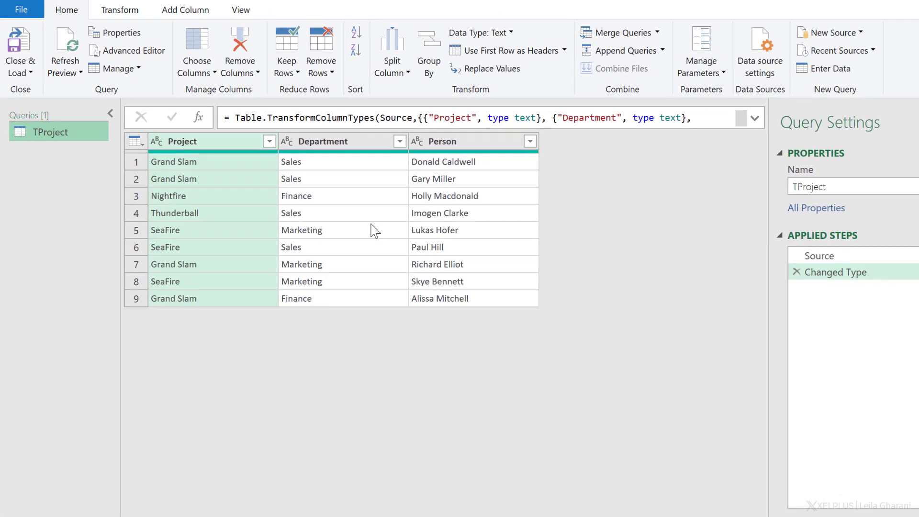
click(344, 145)
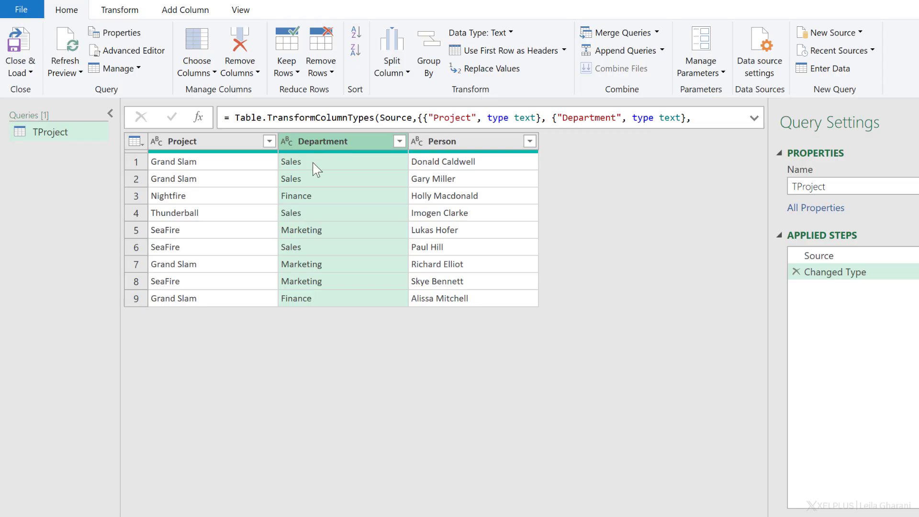
click(313, 180)
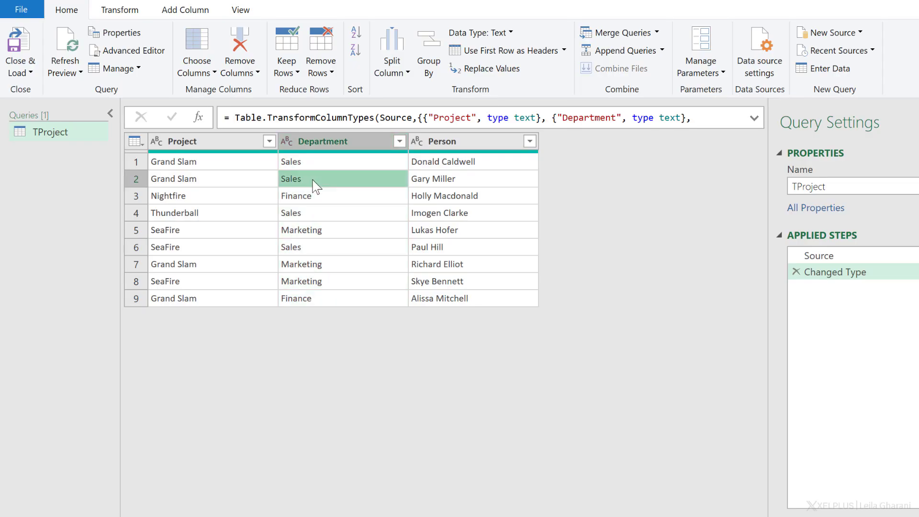
click(314, 197)
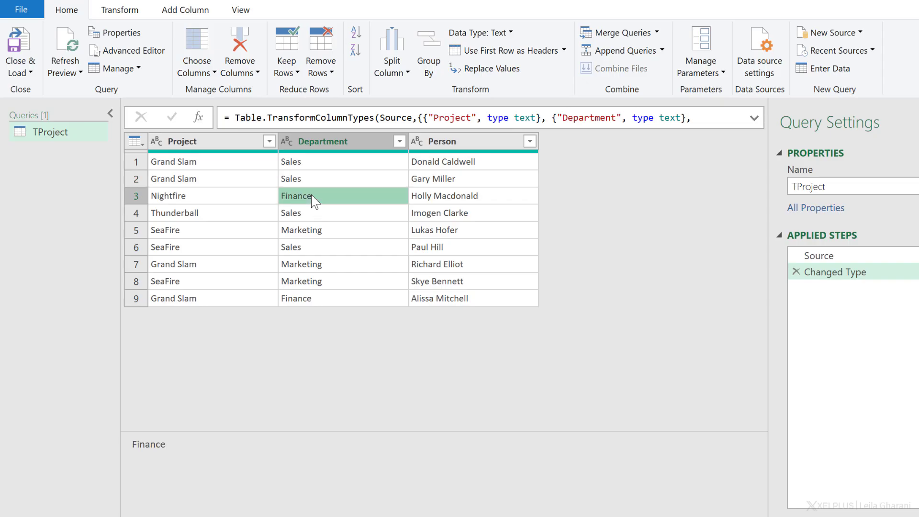
click(324, 230)
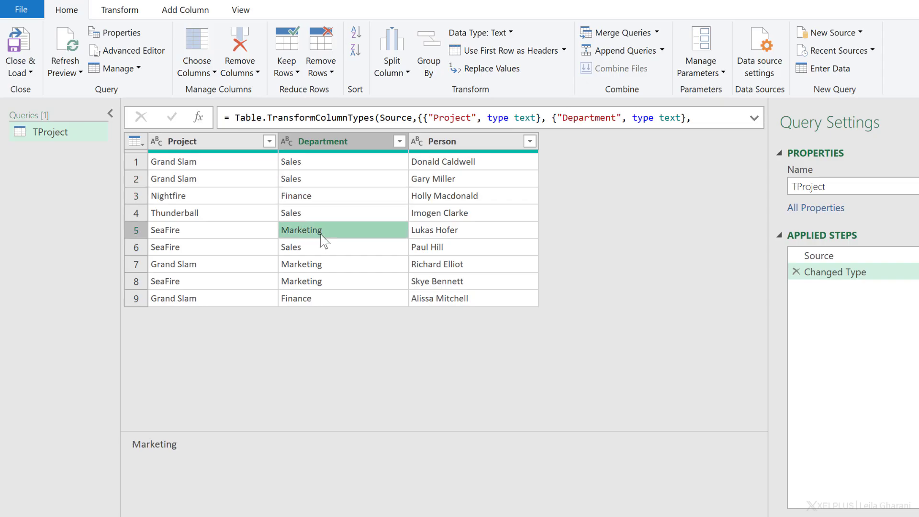
click(313, 141)
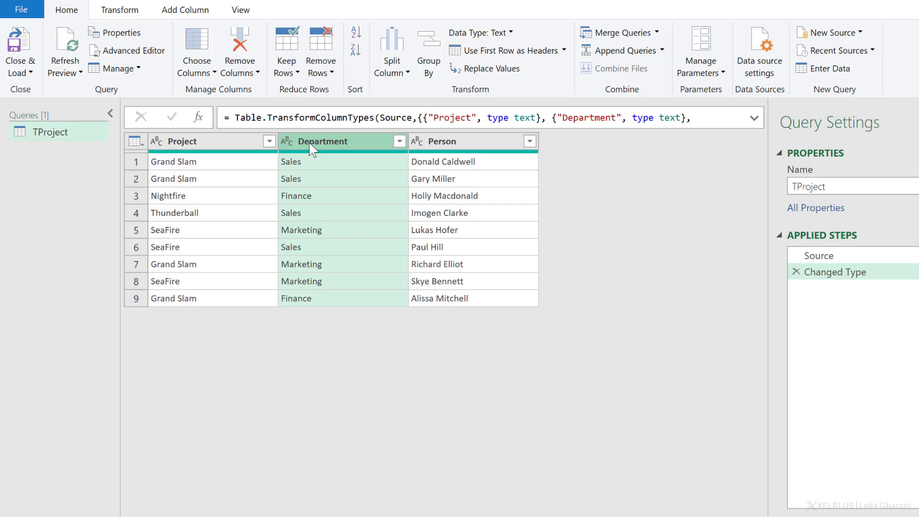
- Pivot the Department column using Person as values with Don't Aggregate
click(115, 13)
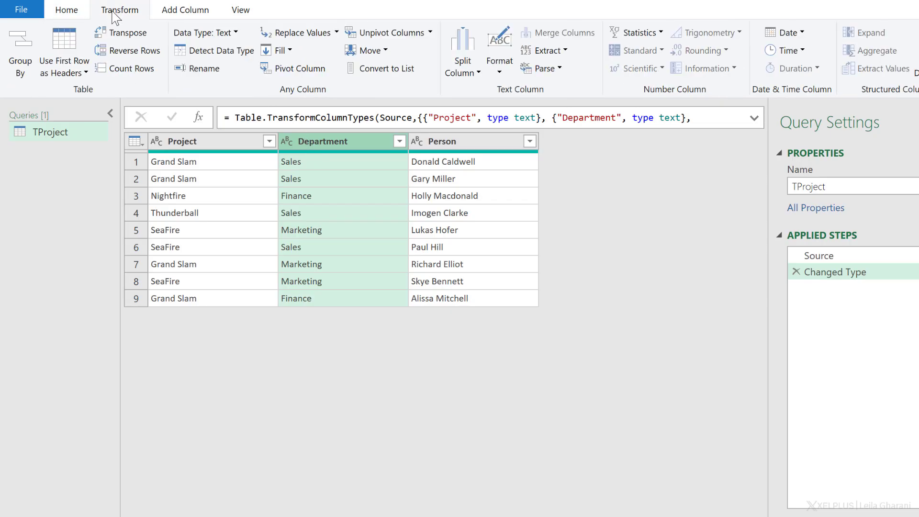
click(291, 69)
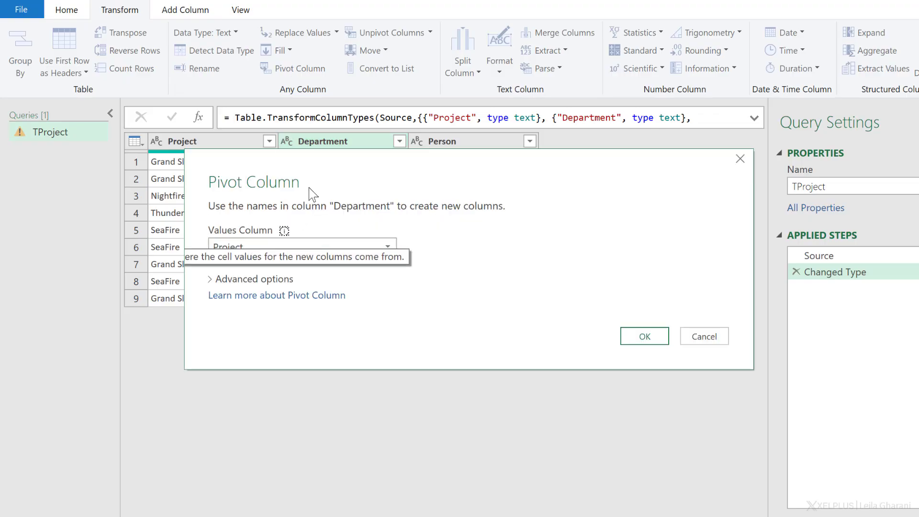
drag(314, 163, 271, 230)
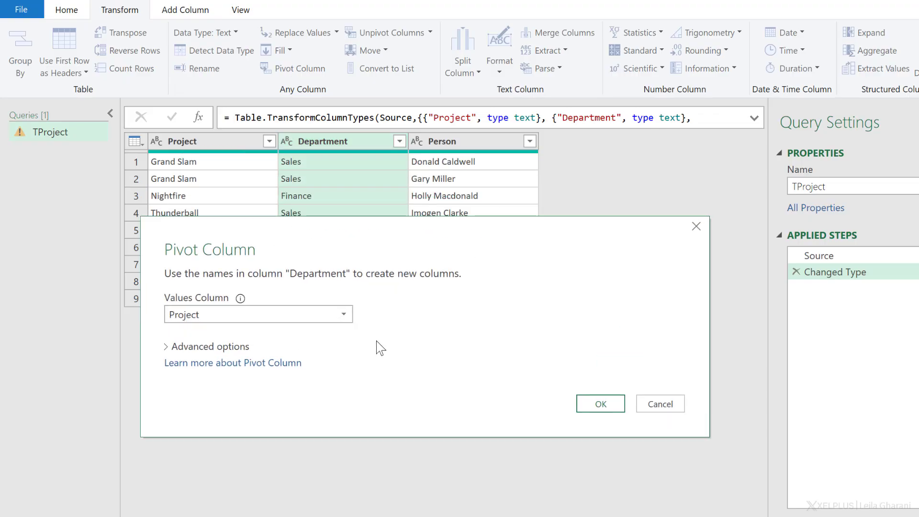
click(271, 315)
click(233, 347)
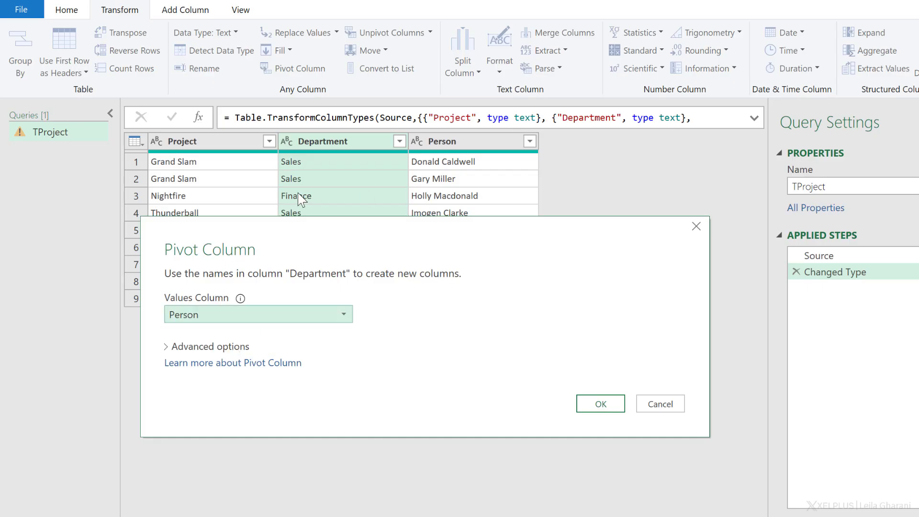
click(210, 347)
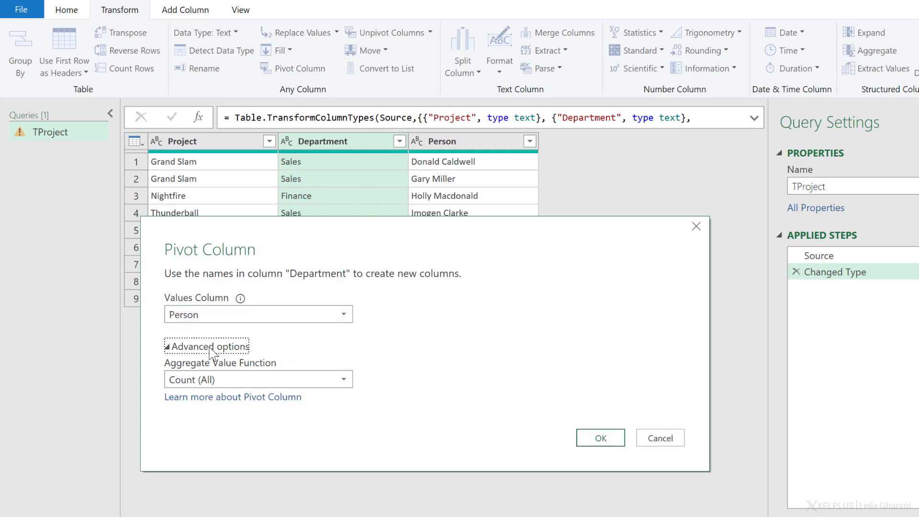
click(212, 379)
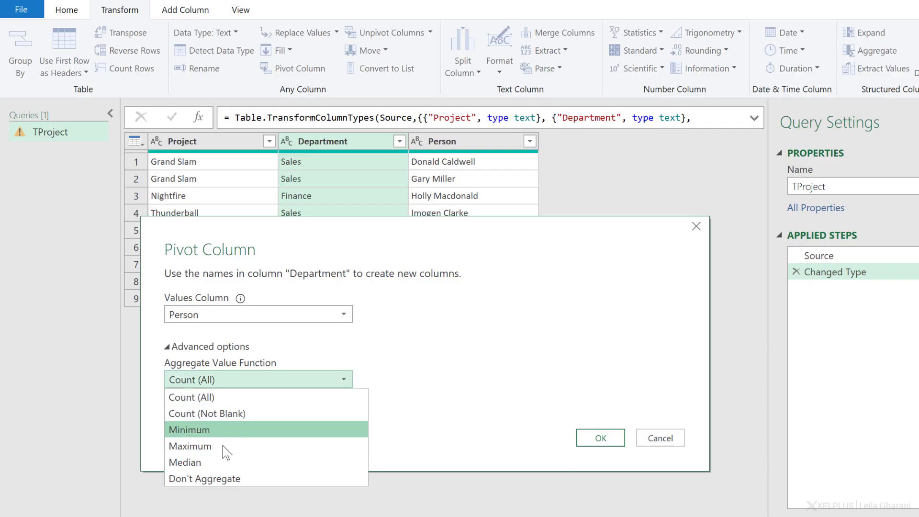
click(247, 479)
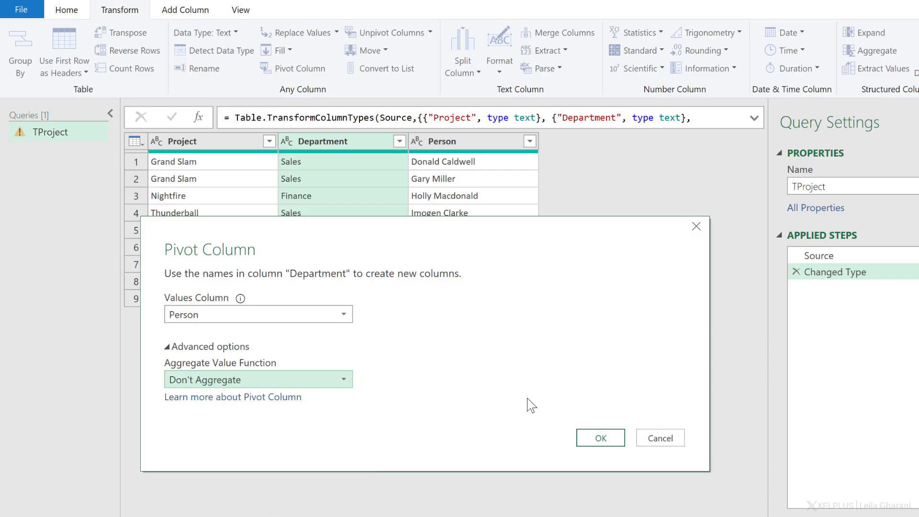
click(595, 438)
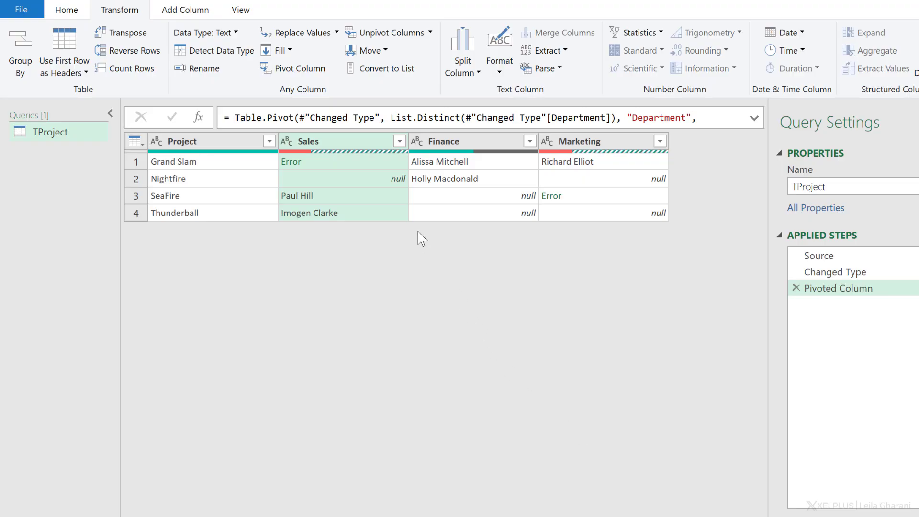
- Inspect the Error cells, then delete the Pivoted Column step from Applied Steps
click(333, 200)
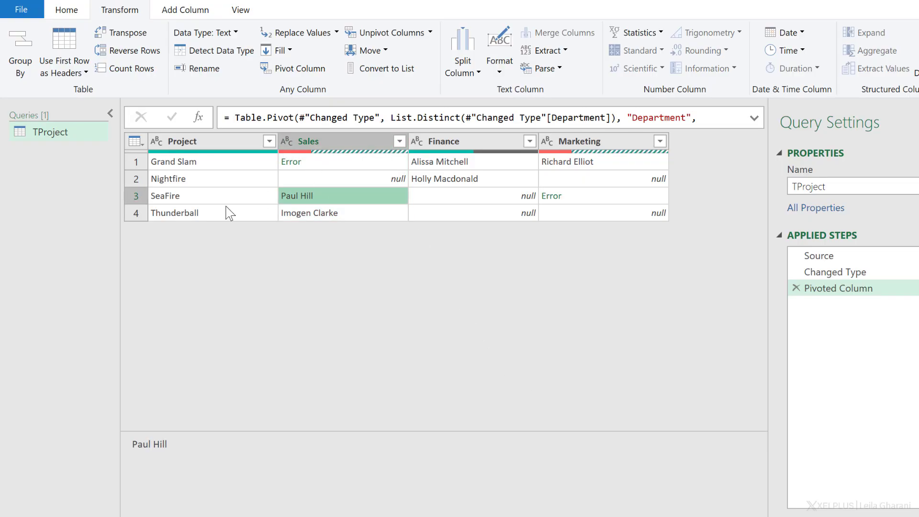
click(401, 164)
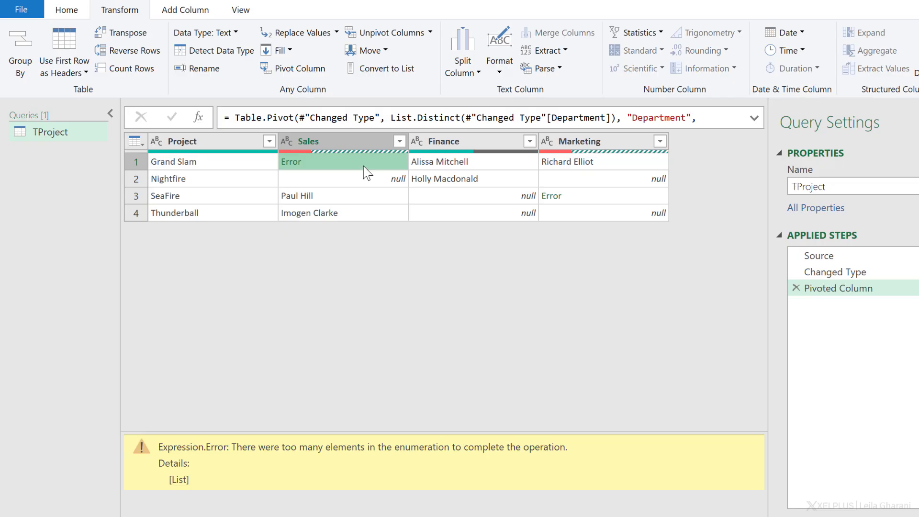
click(796, 288)
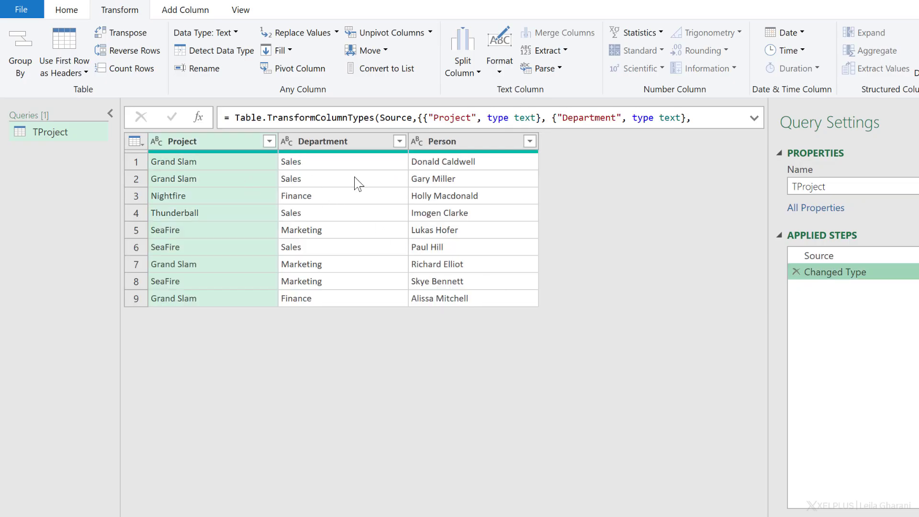
- Group rows by Project and Department using the All Rows operation
click(462, 162)
click(464, 173)
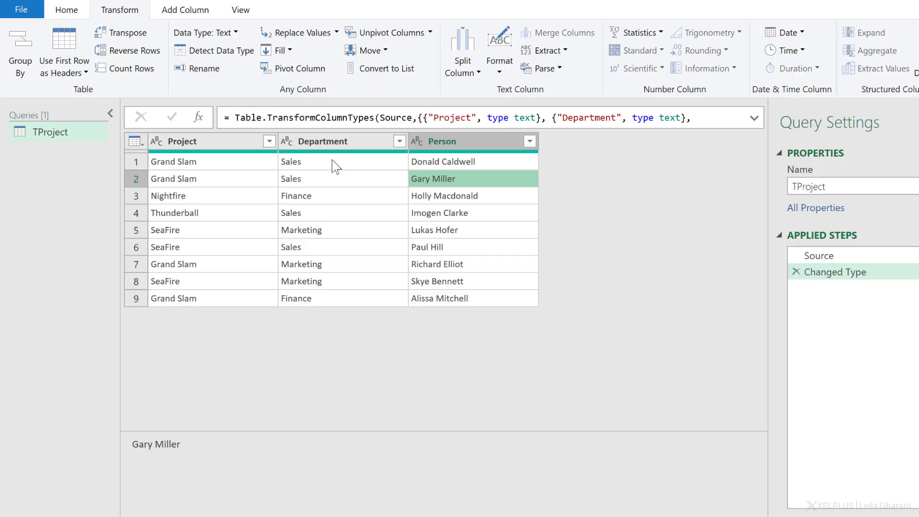
click(239, 141)
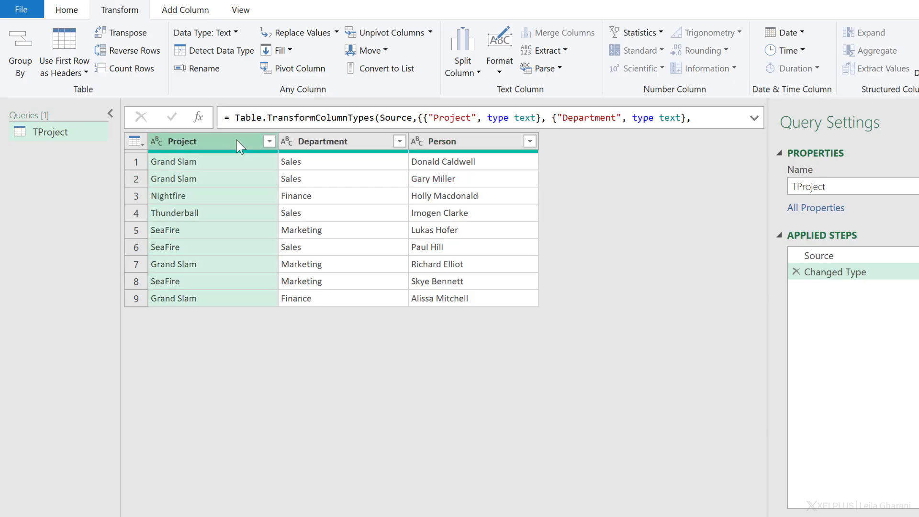
ctrl+click(317, 141)
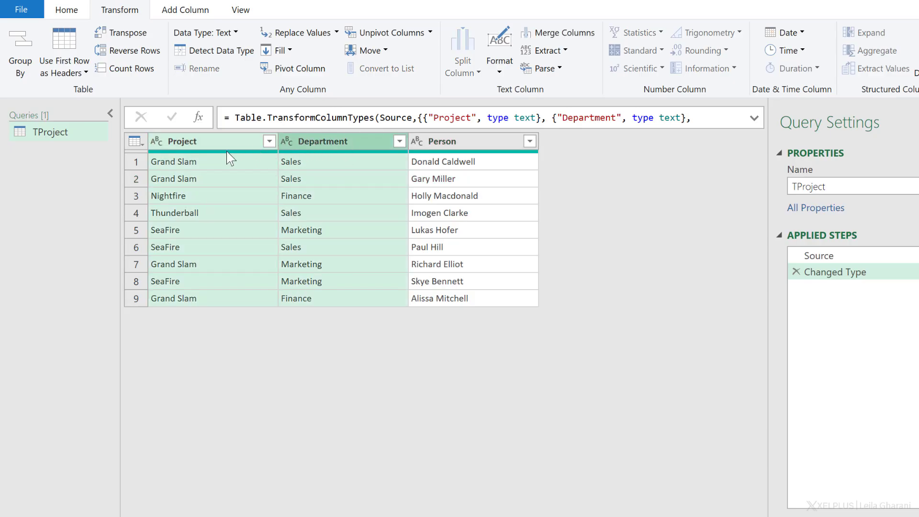
click(28, 74)
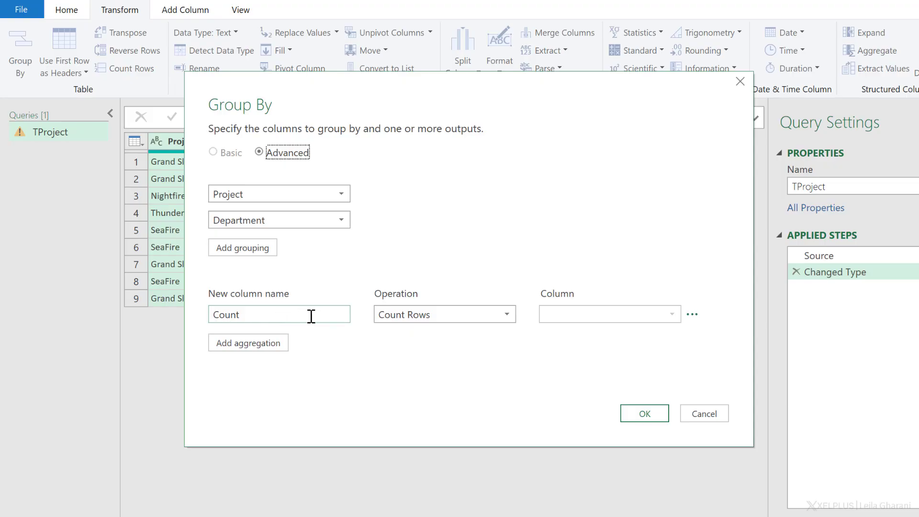
click(423, 318)
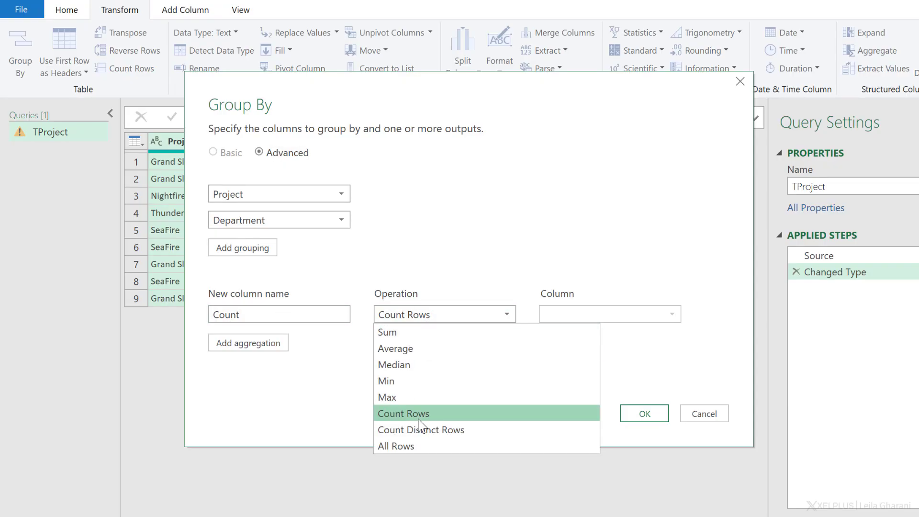
click(401, 450)
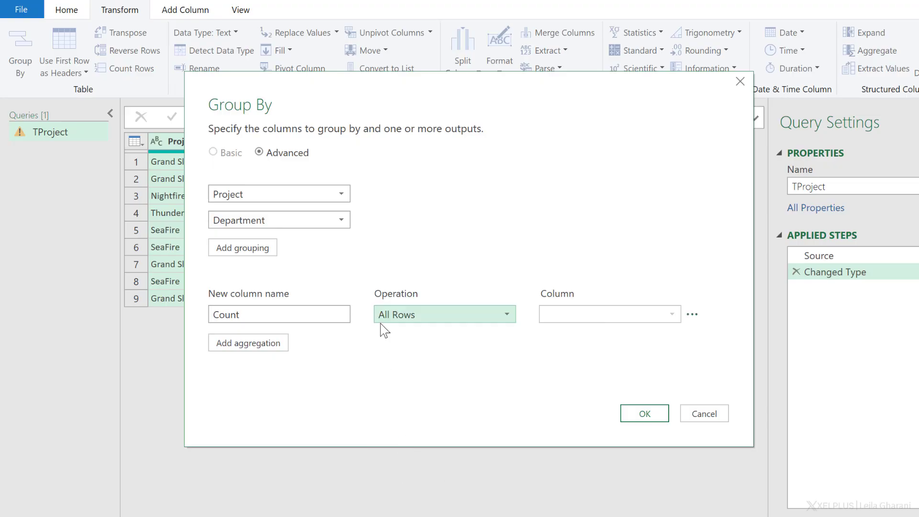
click(627, 415)
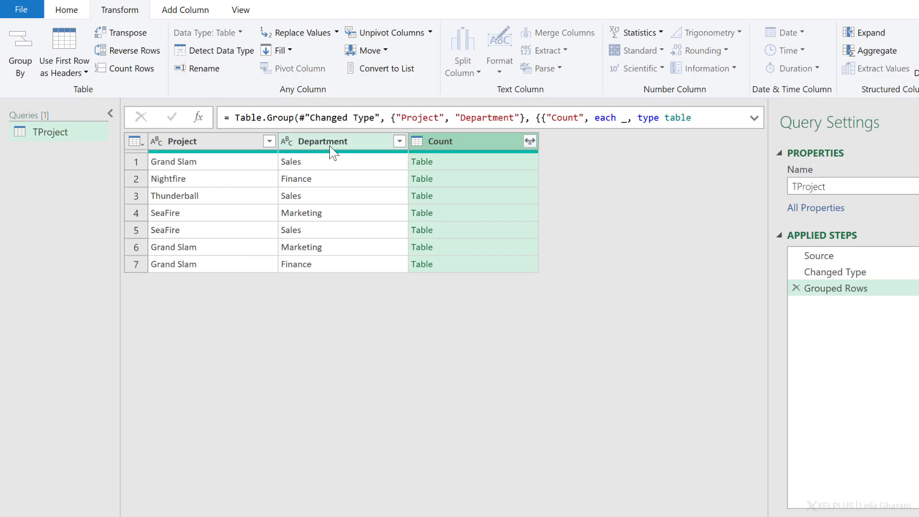
- Preview the nested tables in the Count column for several project-department groups
click(531, 162)
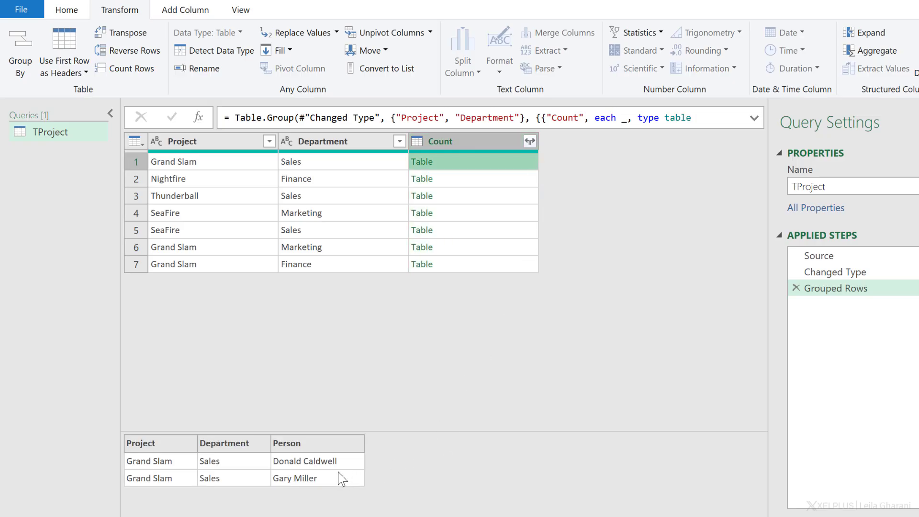
click(516, 179)
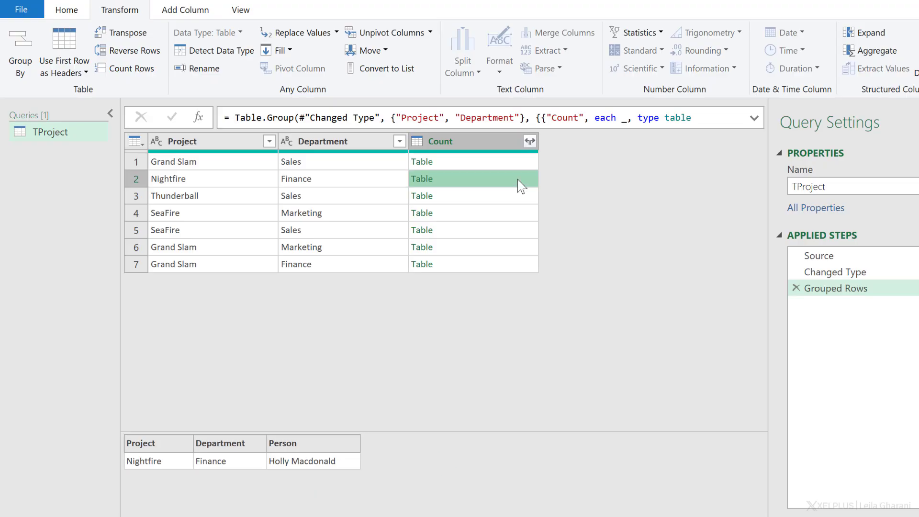
click(529, 198)
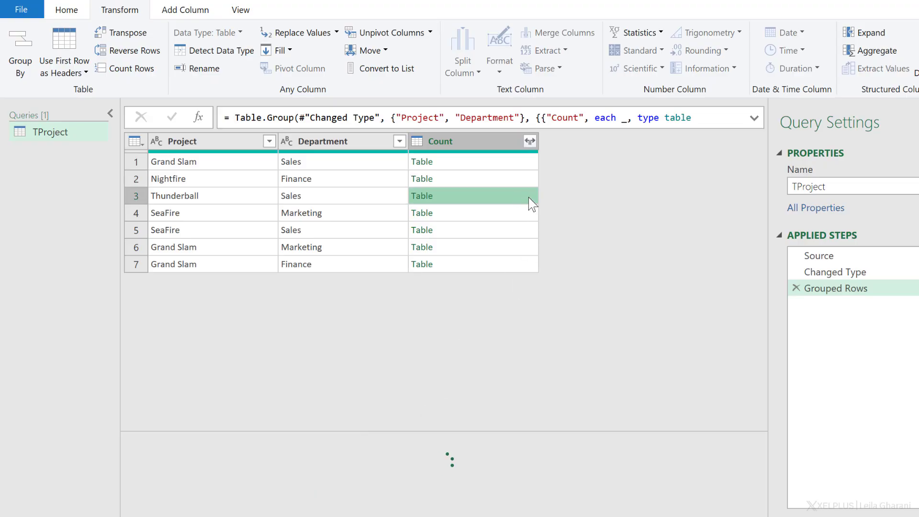
click(535, 215)
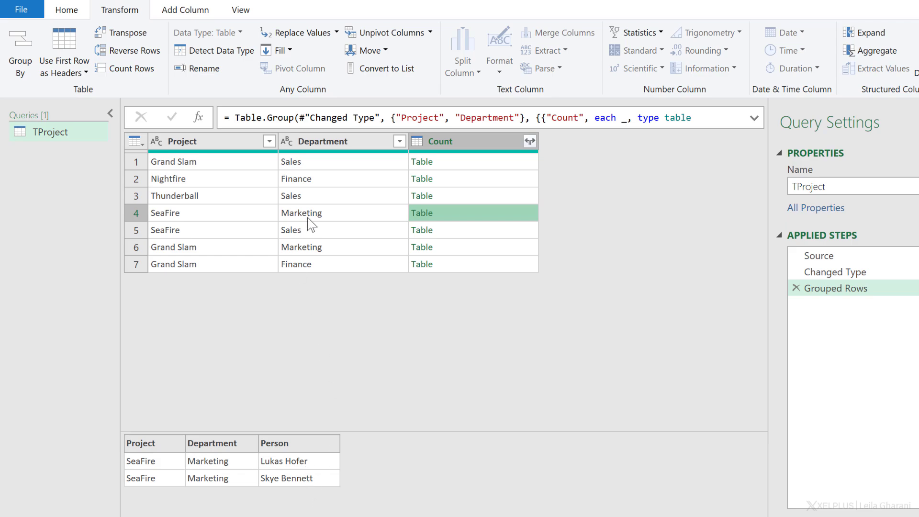
click(519, 161)
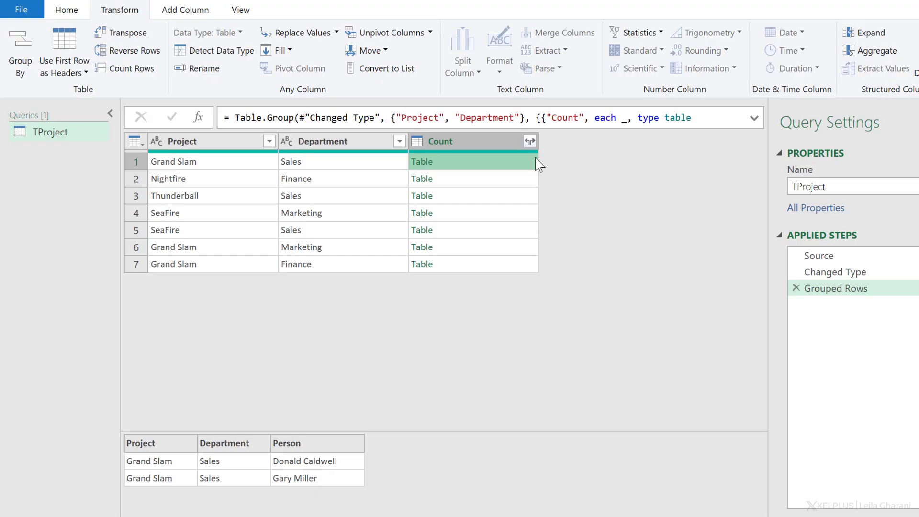
click(529, 141)
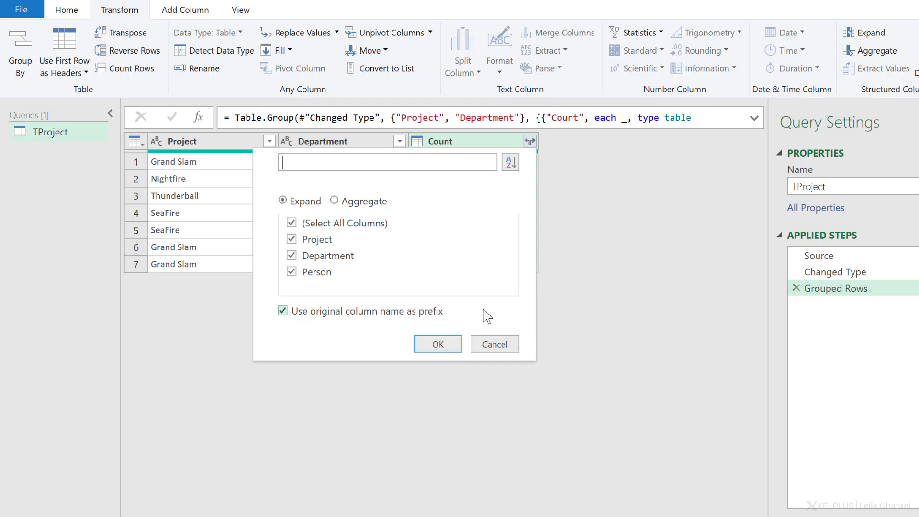
click(495, 344)
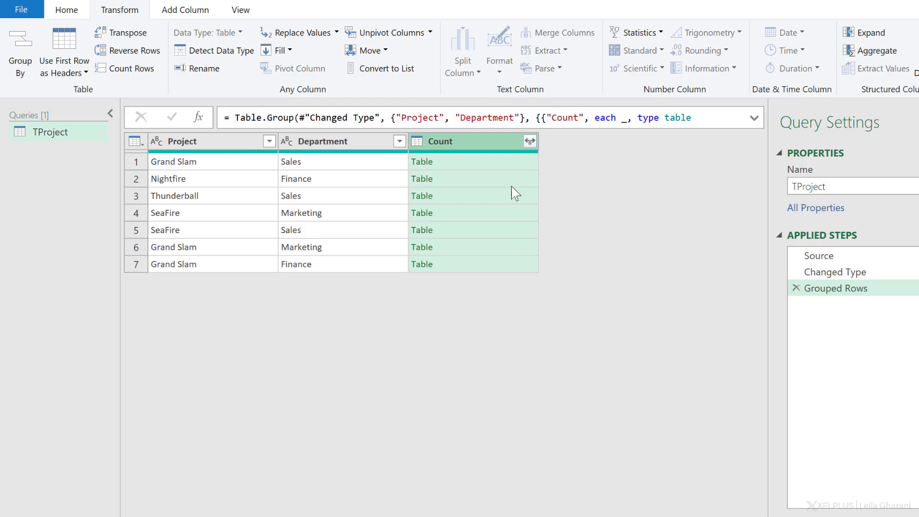
click(520, 168)
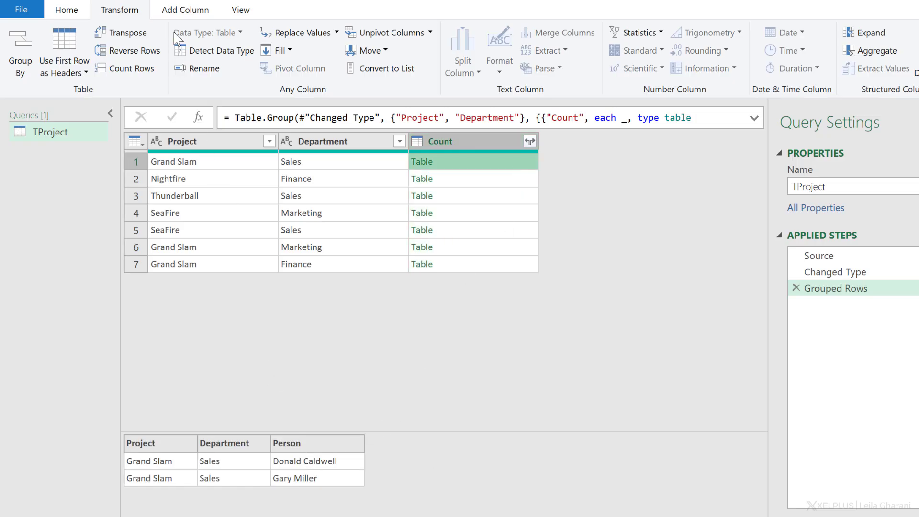
- Add a Custom column with the formula [Count][Person] to list each group's people
click(183, 9)
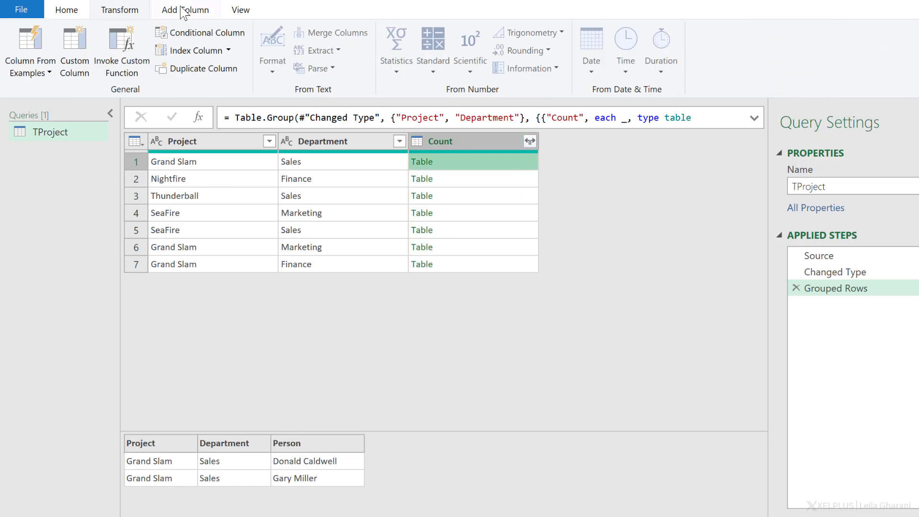
click(74, 52)
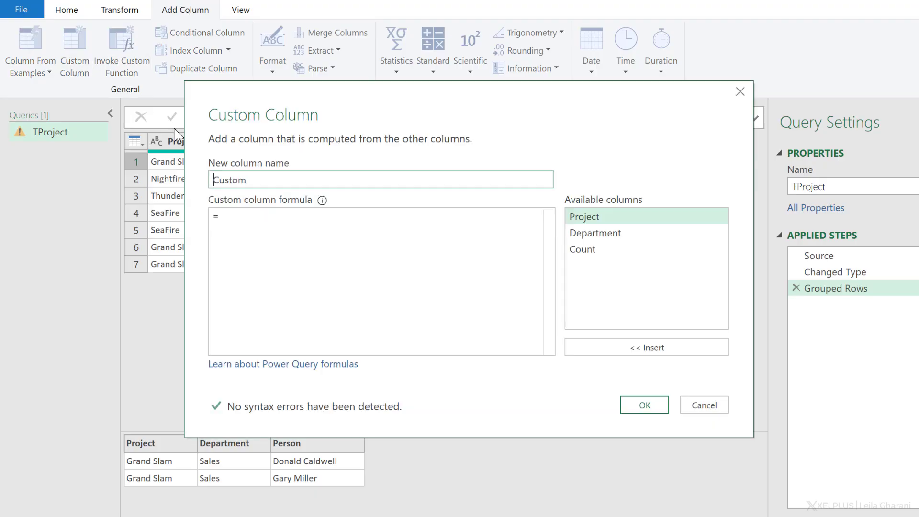
click(260, 220)
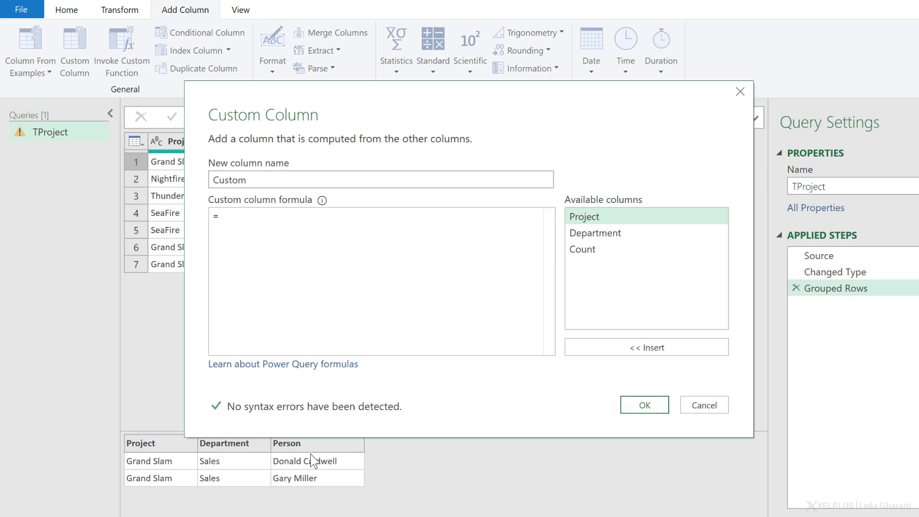
drag(428, 101, 415, 214)
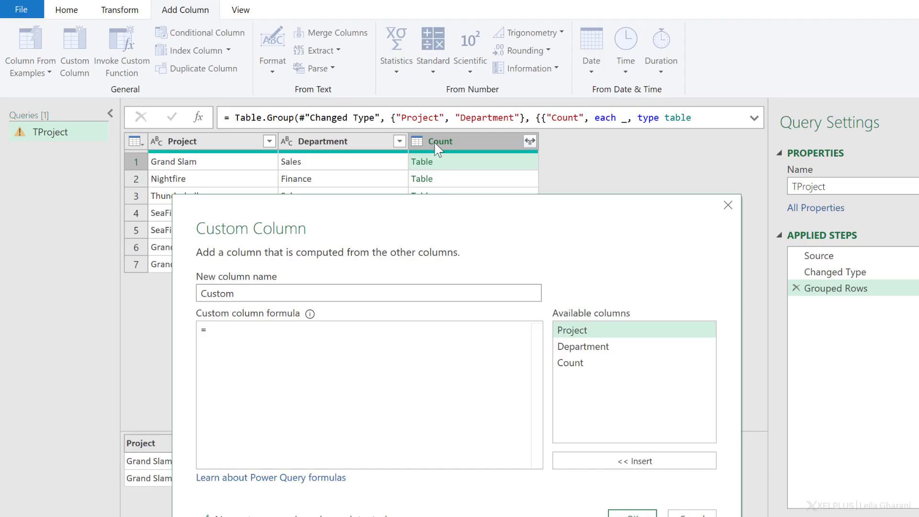
double_click(581, 363)
drag(397, 203, 393, 195)
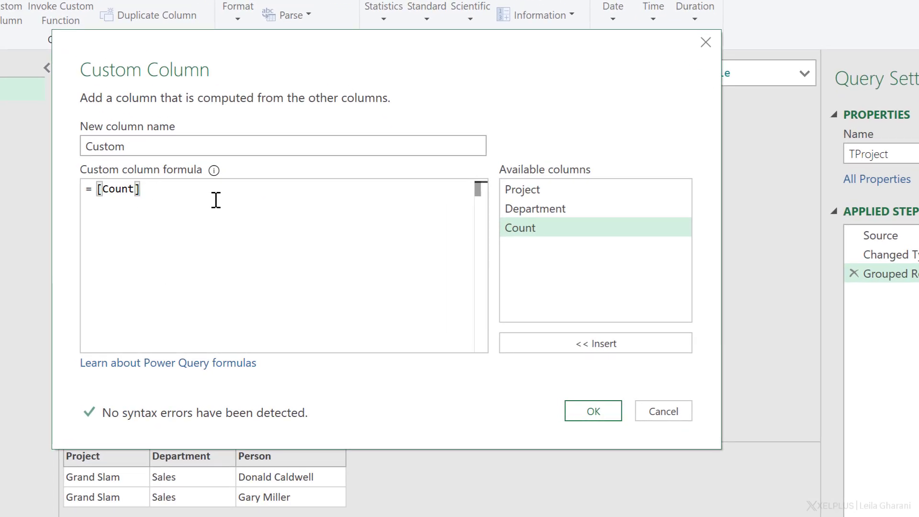
text([)
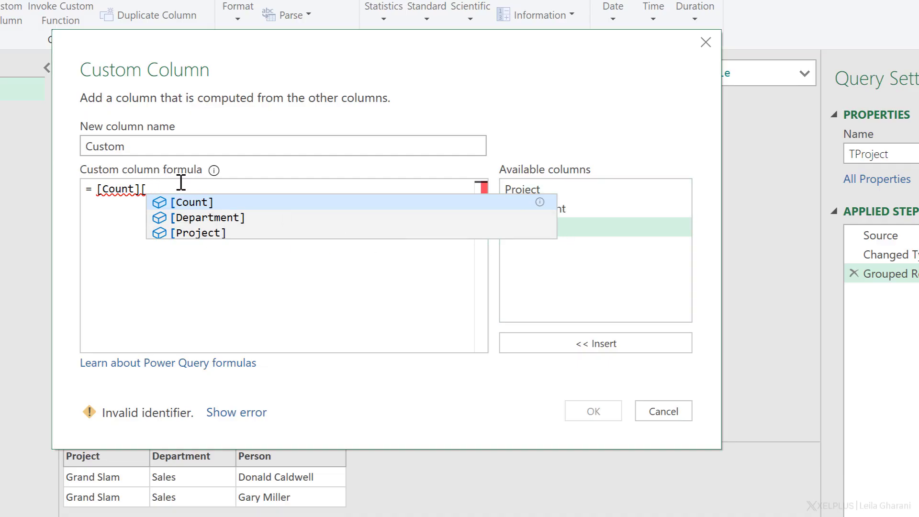
text(Person])
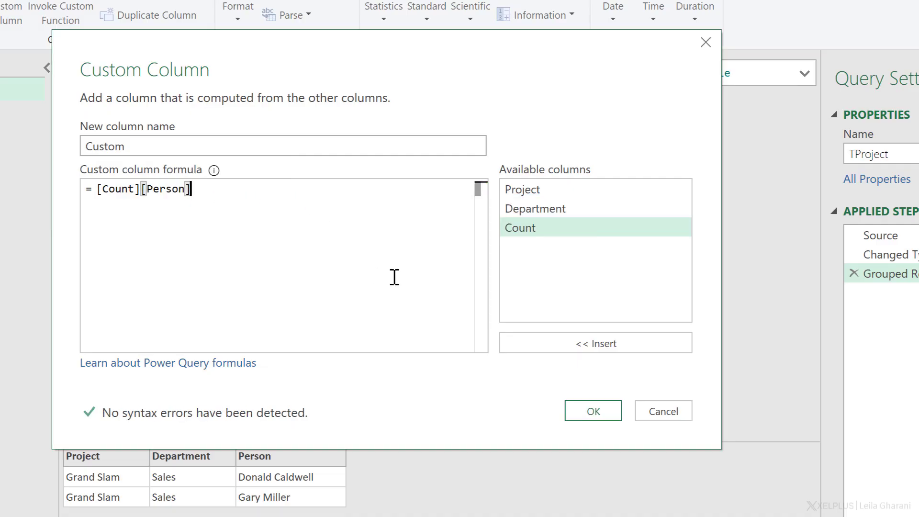
click(579, 410)
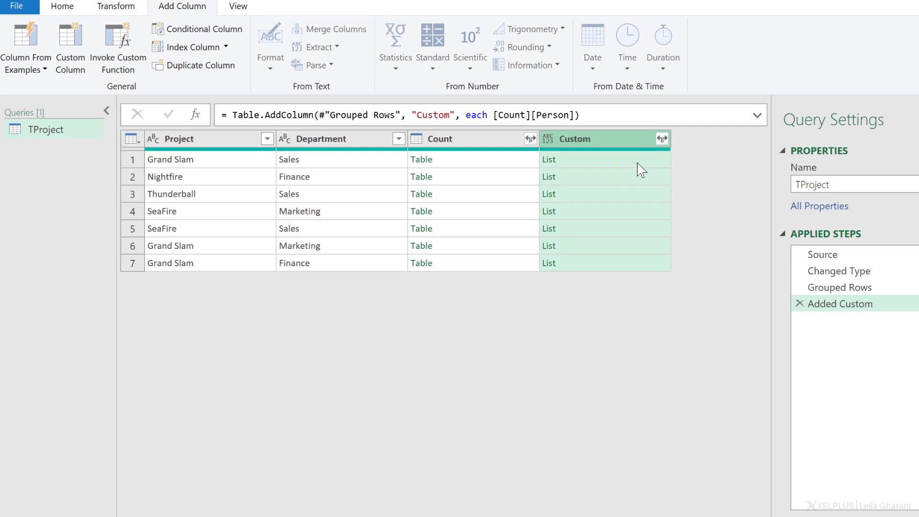
- Preview the person lists of the first groups, including Thunderball Sales
click(658, 163)
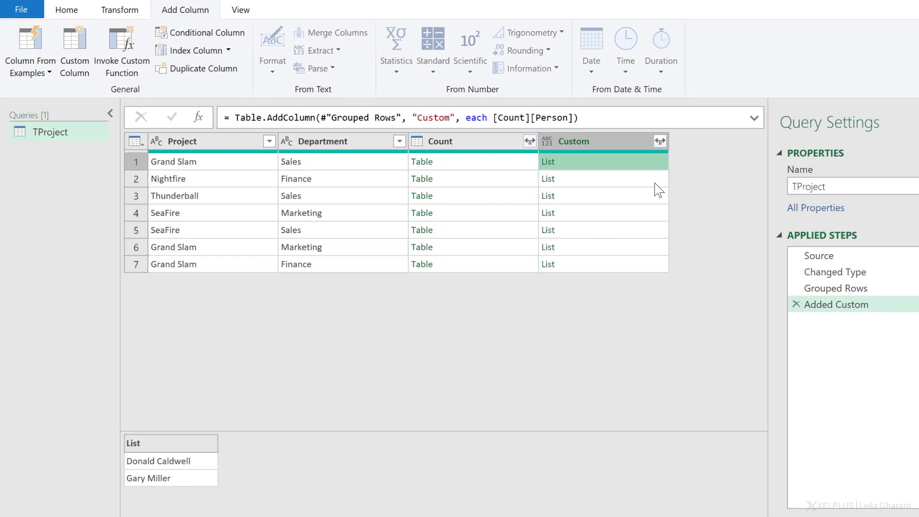
click(660, 185)
click(662, 201)
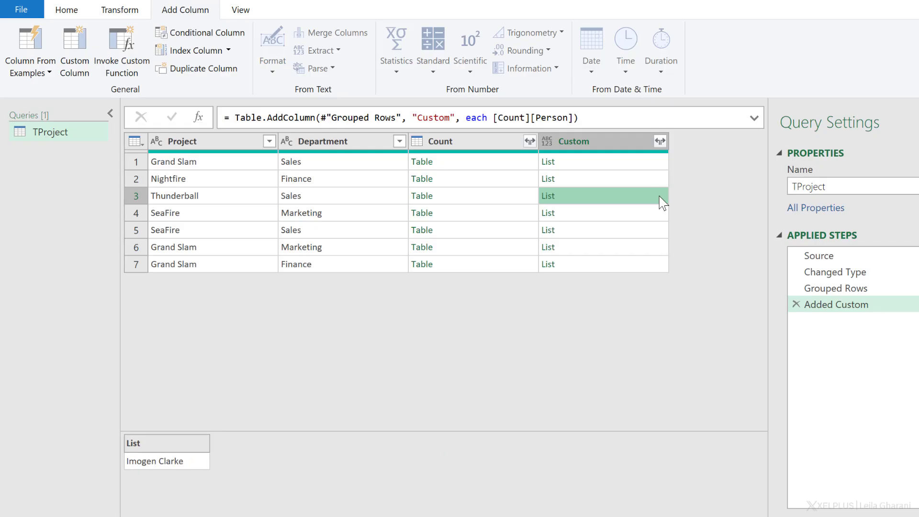
- Extract the Custom list values into text joined by a custom ' & ' delimiter
click(660, 141)
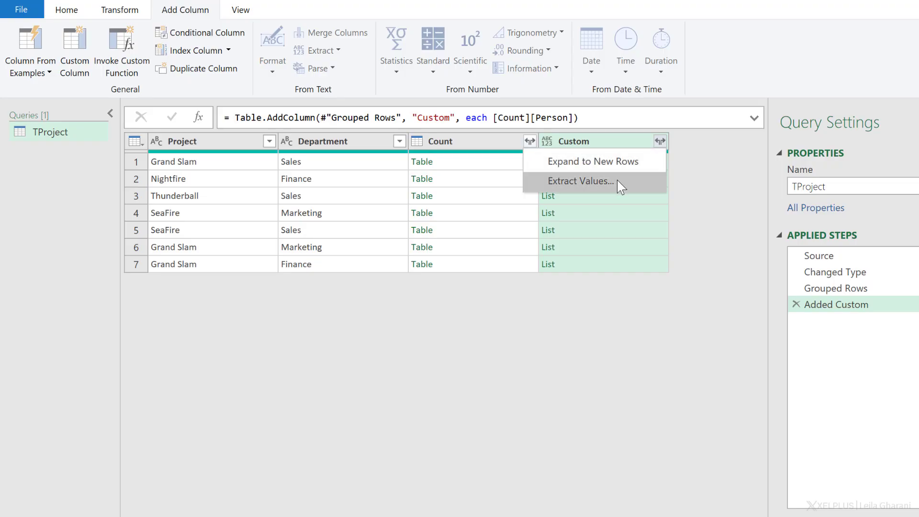
click(617, 180)
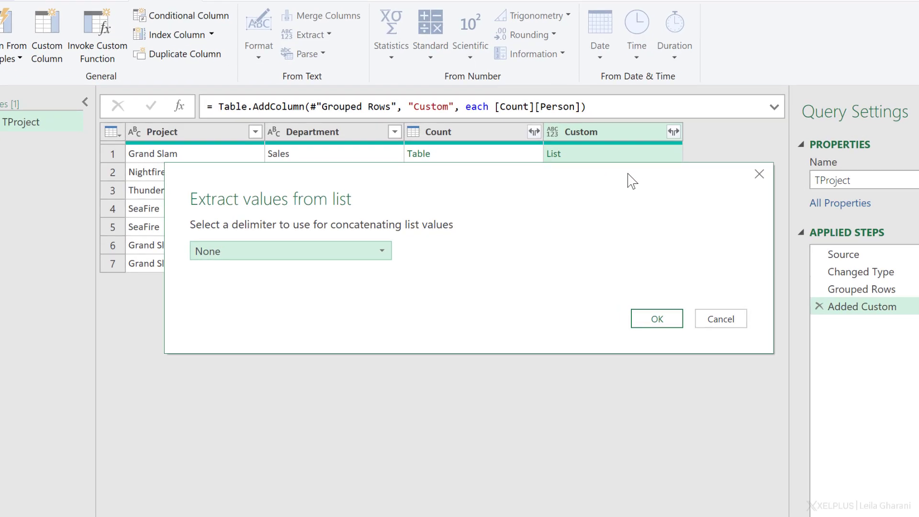
click(381, 249)
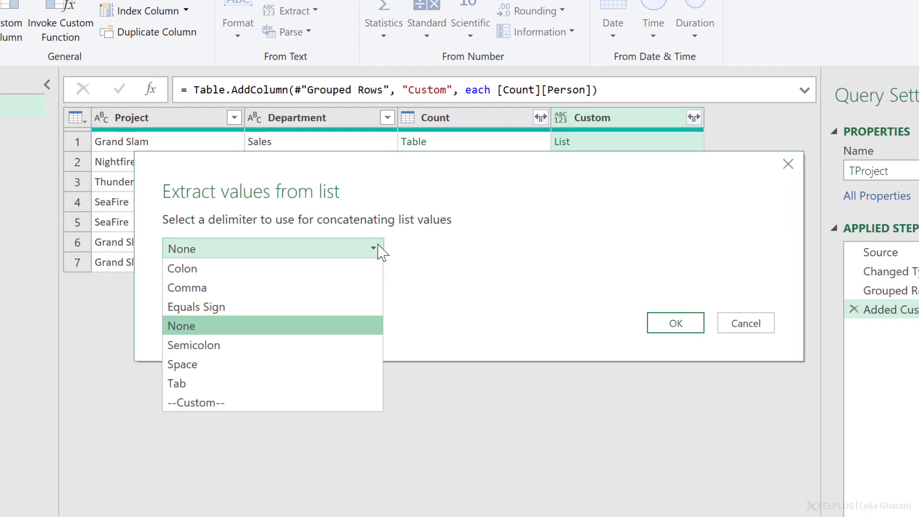
click(212, 402)
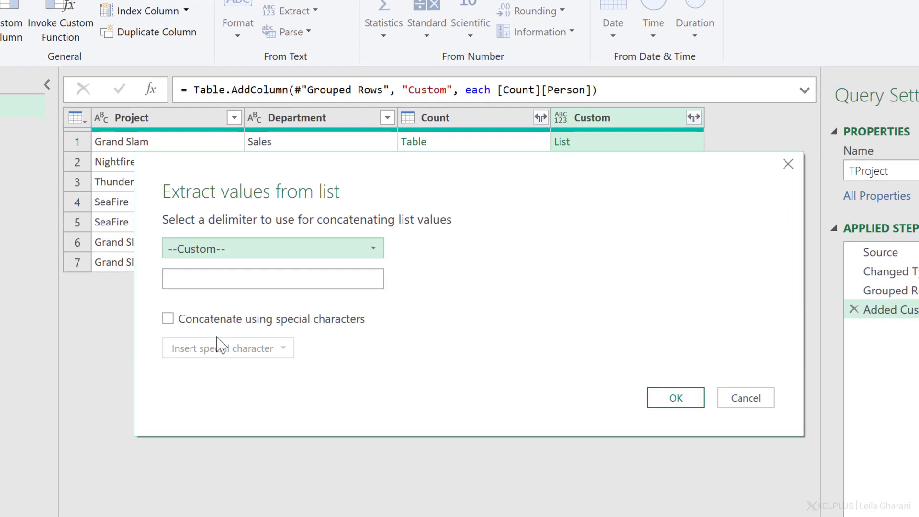
click(219, 281)
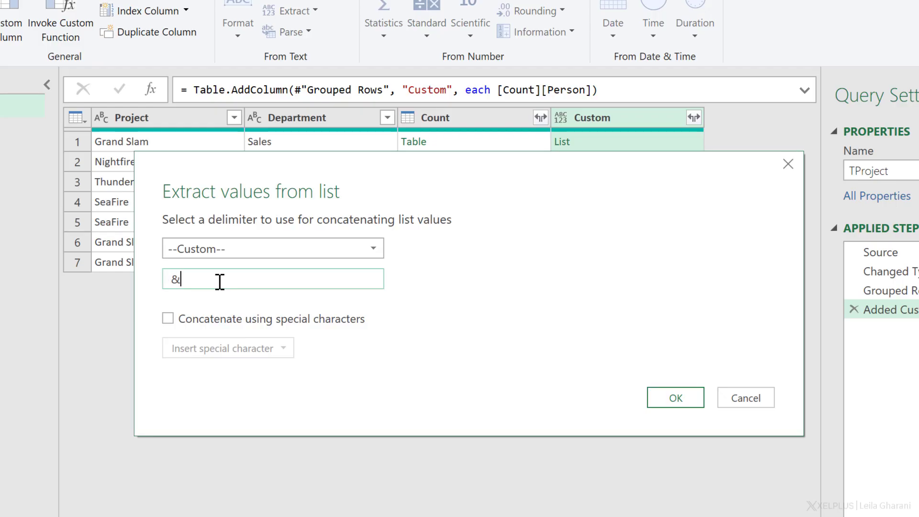
click(656, 397)
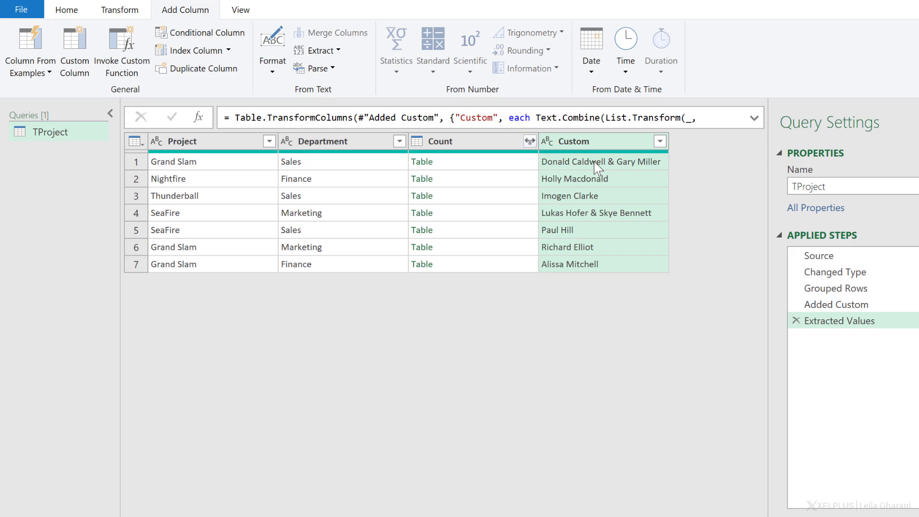
- Remove the Count column and select the Department column
click(472, 142)
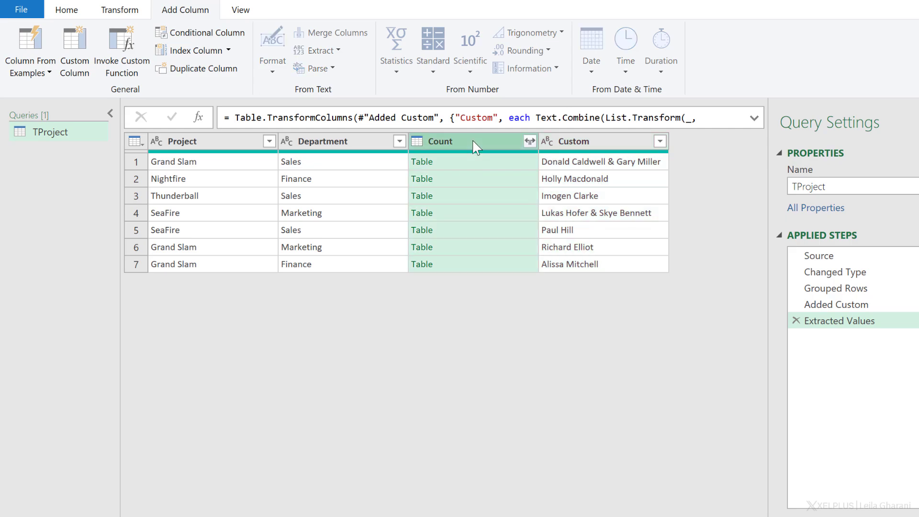
key(Delete)
click(364, 145)
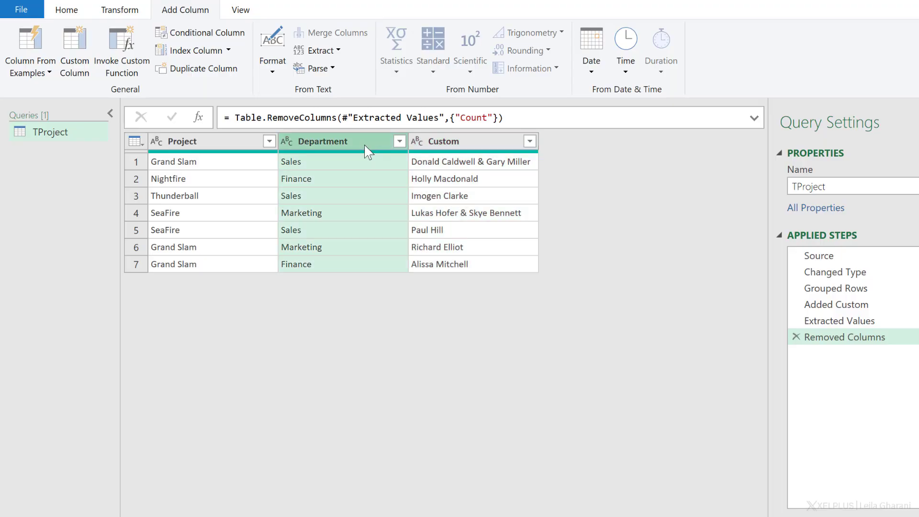
- Pivot Department into columns with Custom as values and Don't Aggregate
click(115, 11)
click(300, 67)
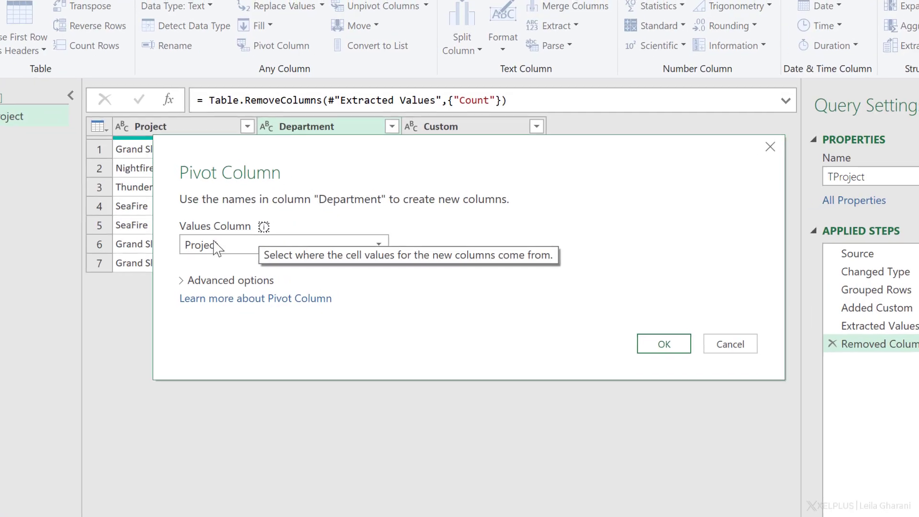
drag(300, 168, 280, 223)
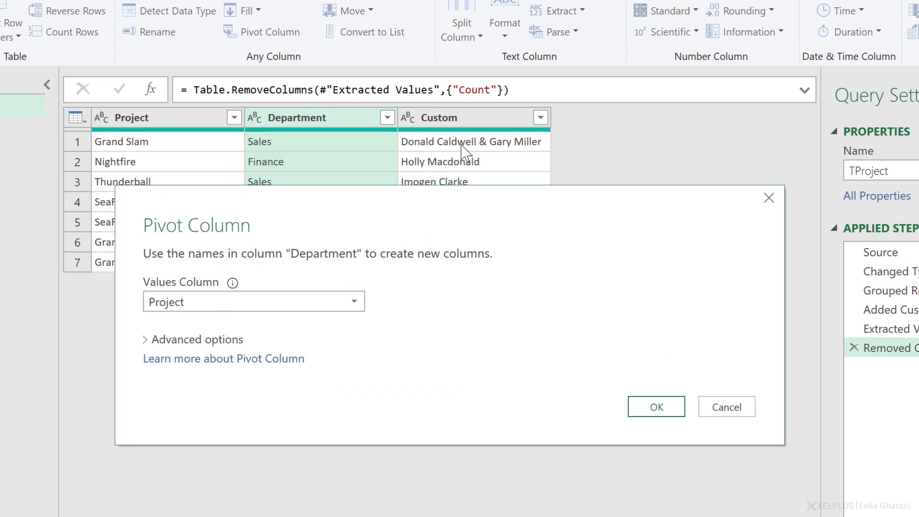
click(224, 302)
click(177, 340)
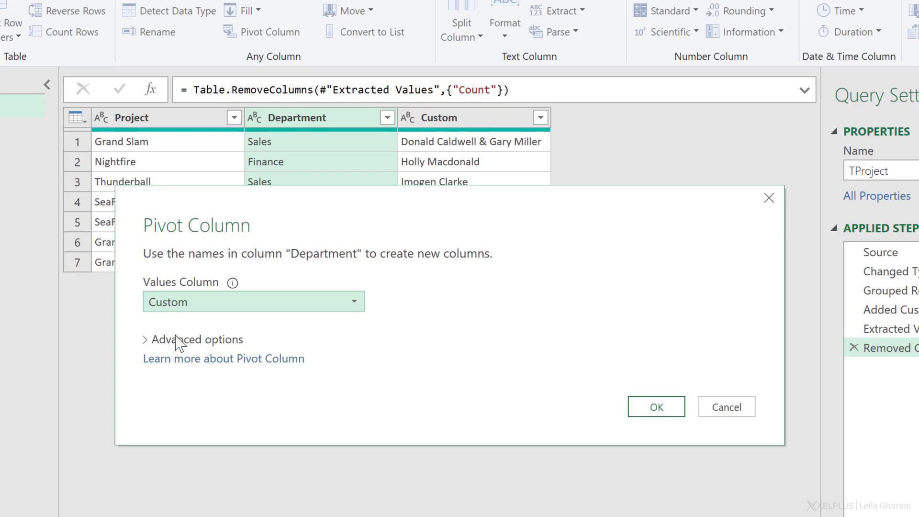
click(172, 340)
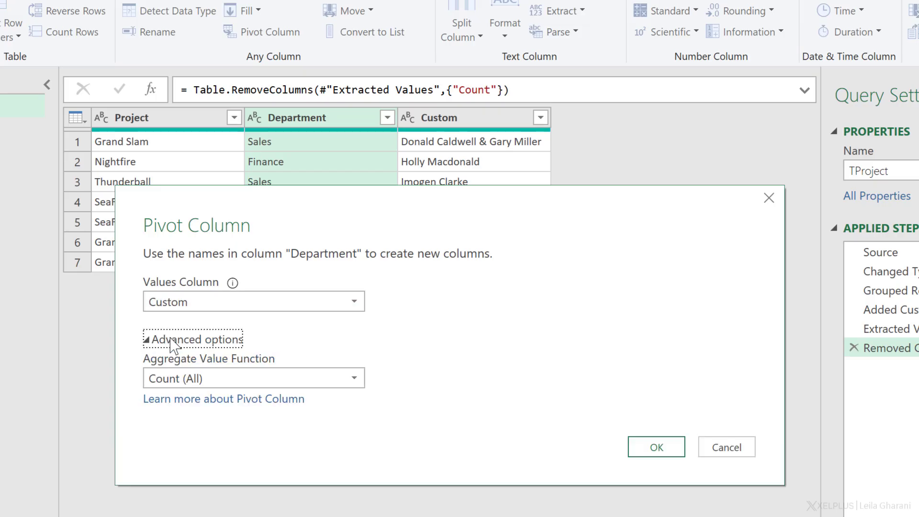
click(184, 377)
click(215, 493)
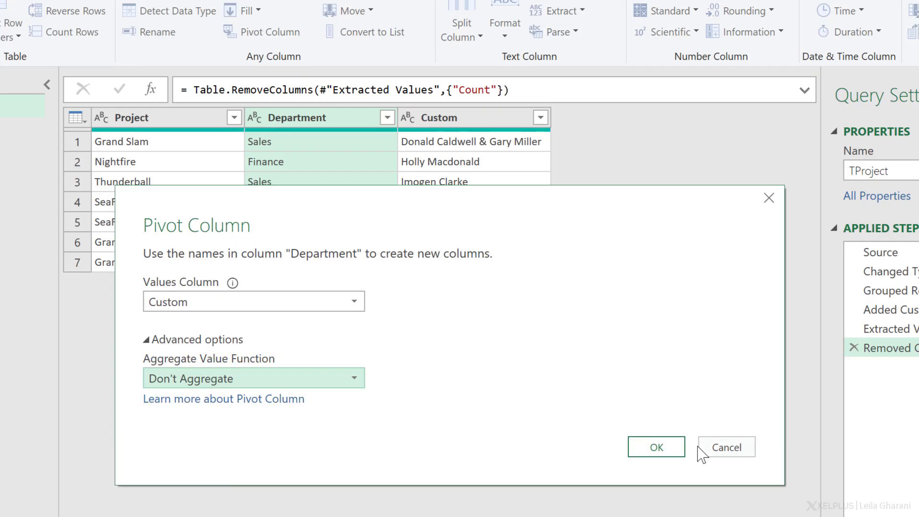
click(658, 447)
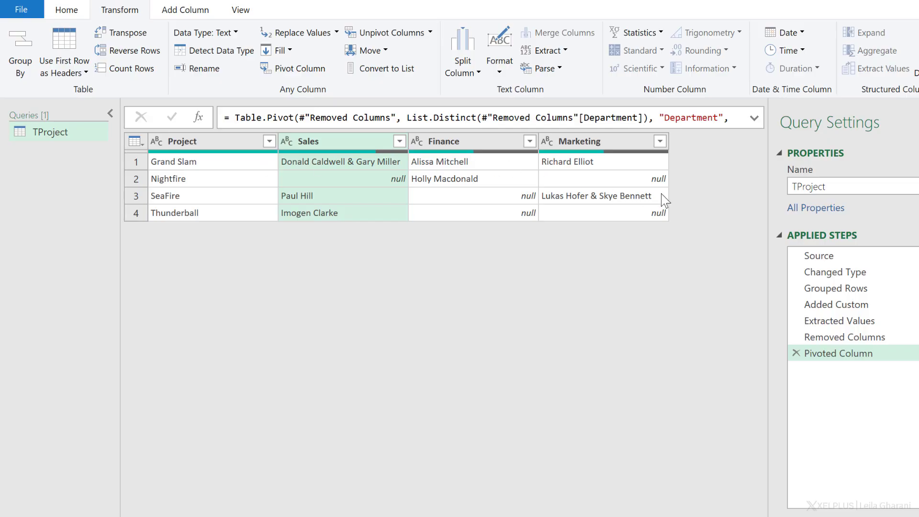
click(832, 187)
- Rename the query FinalReport and load it as a table at cell E9 of Sheet1
key(ctrl+a)
text(FinalRep)
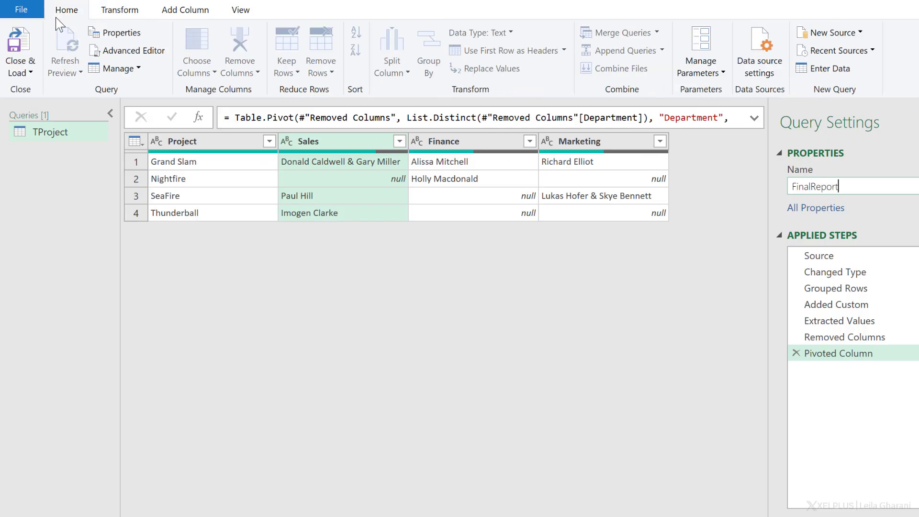
click(31, 73)
click(43, 104)
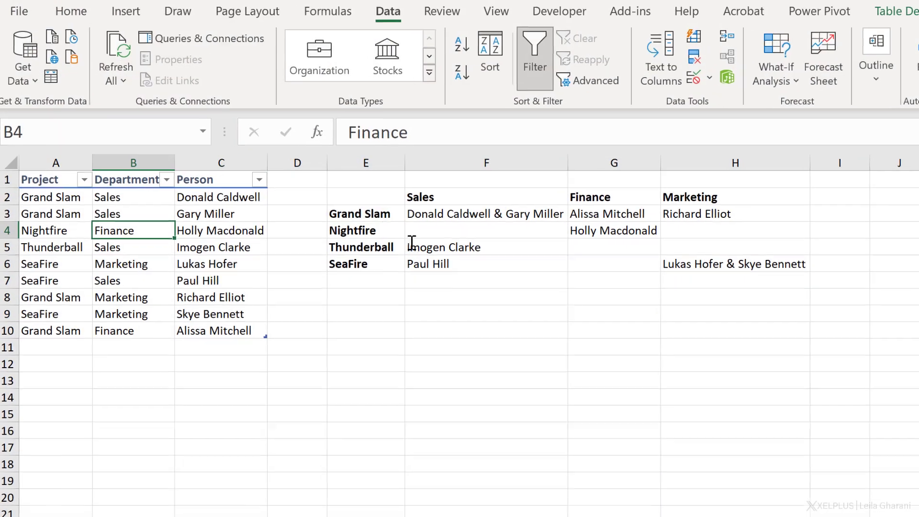
click(236, 354)
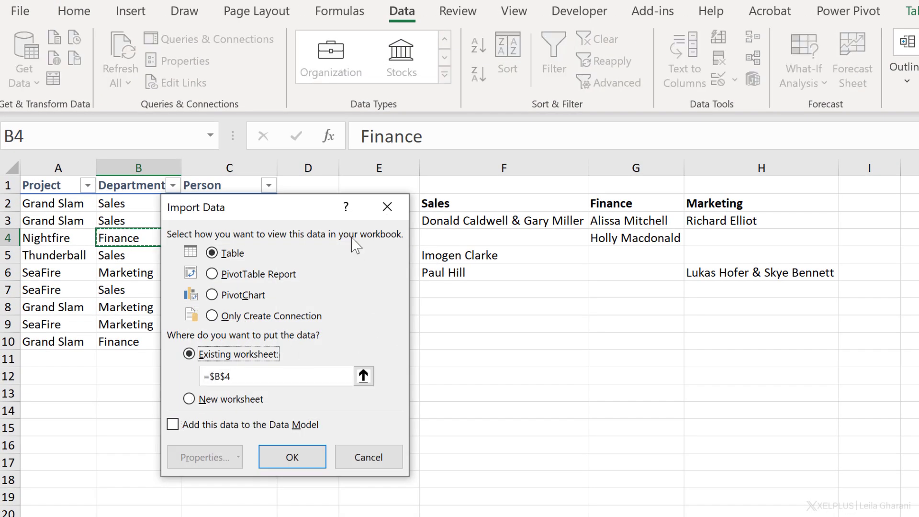
drag(295, 214, 209, 216)
click(375, 326)
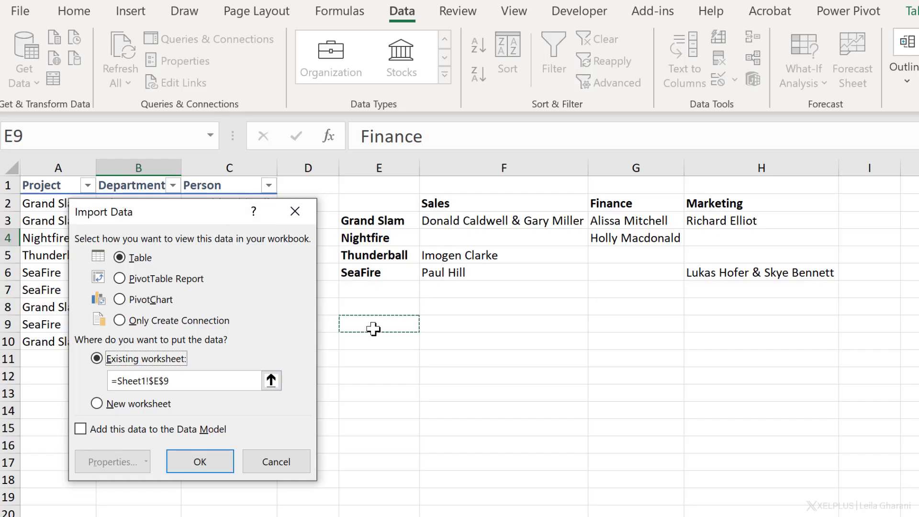
click(199, 461)
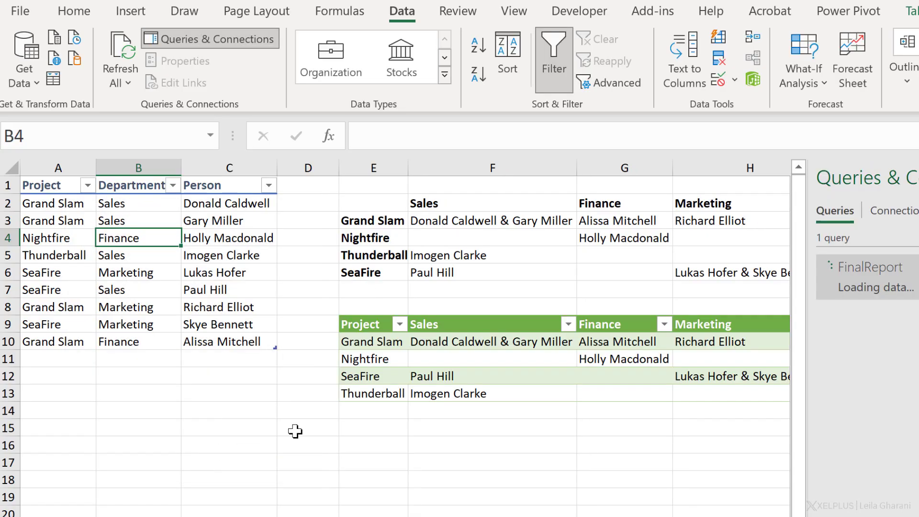
key(Right)
key(Right)
key(Right)
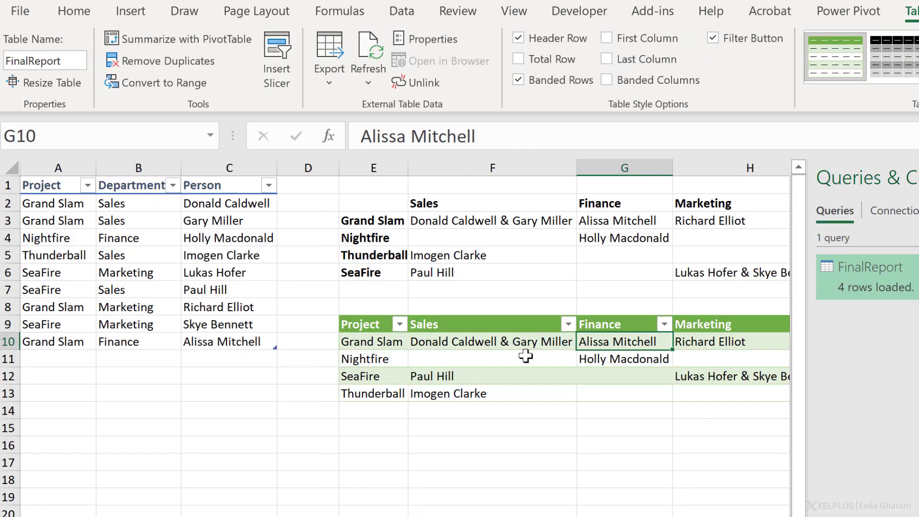
- Add a source row with project Nightfire, department Finance and the new person's name
key(Left)
key(Left)
key(Home)
key(Down)
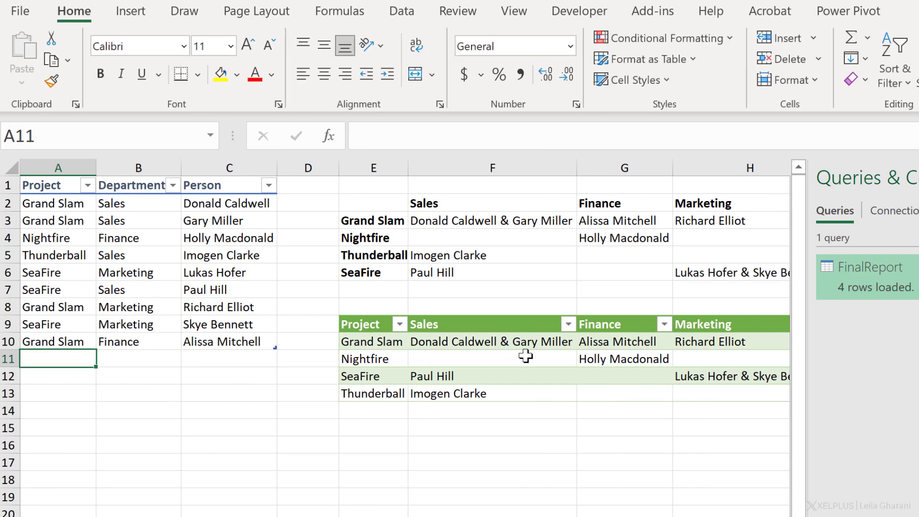
text(Nightfire)
key(Tab)
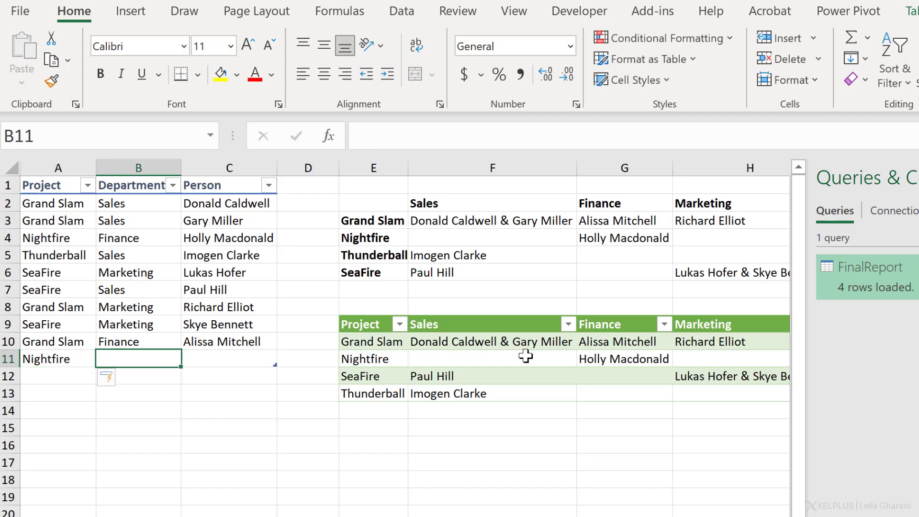
text(Finance)
key(Tab)
text(Leila)
key(Return)
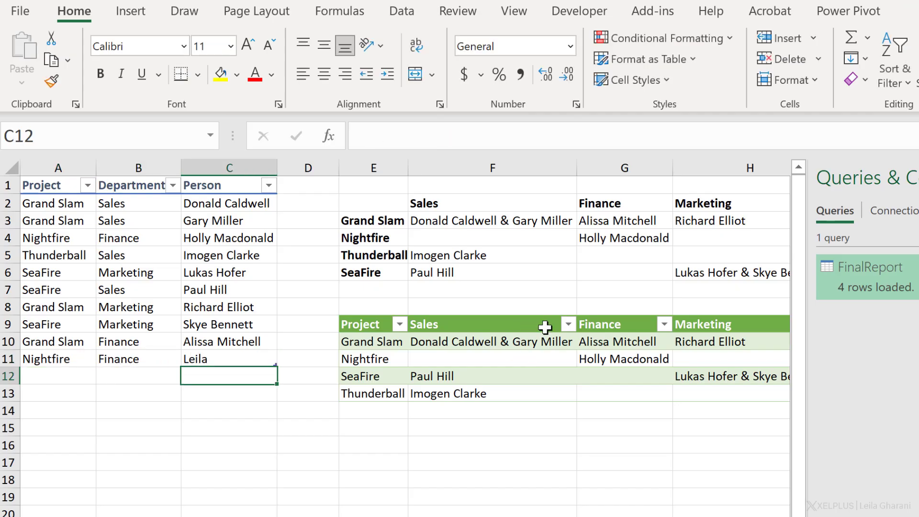
- Autofit column G and refresh the FinalReport table
click(642, 240)
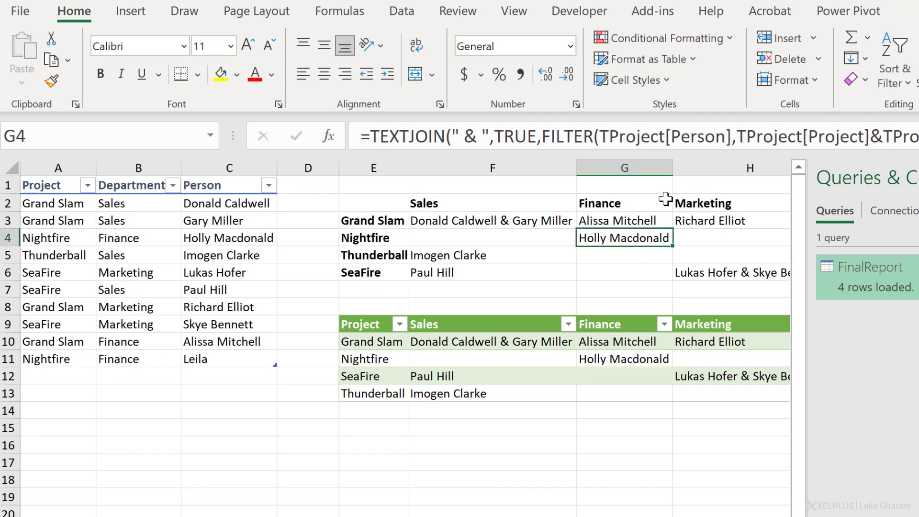
double_click(672, 172)
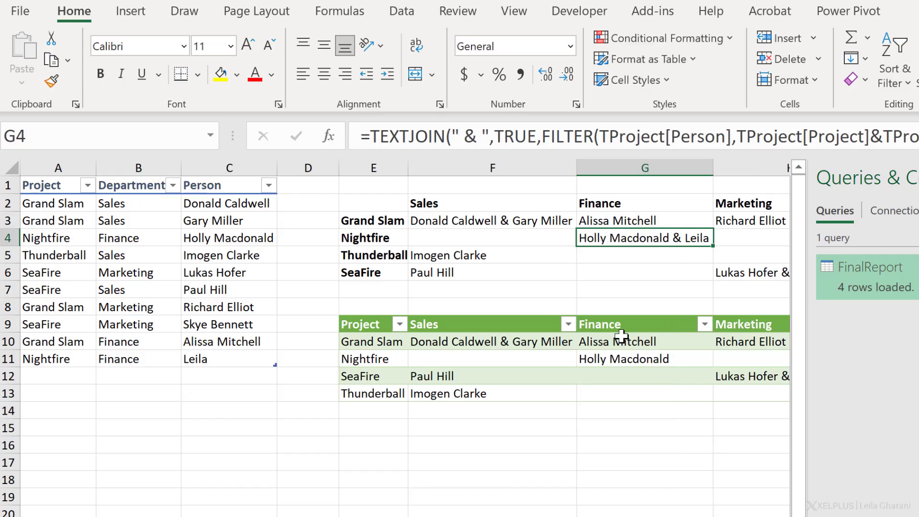
right_click(608, 363)
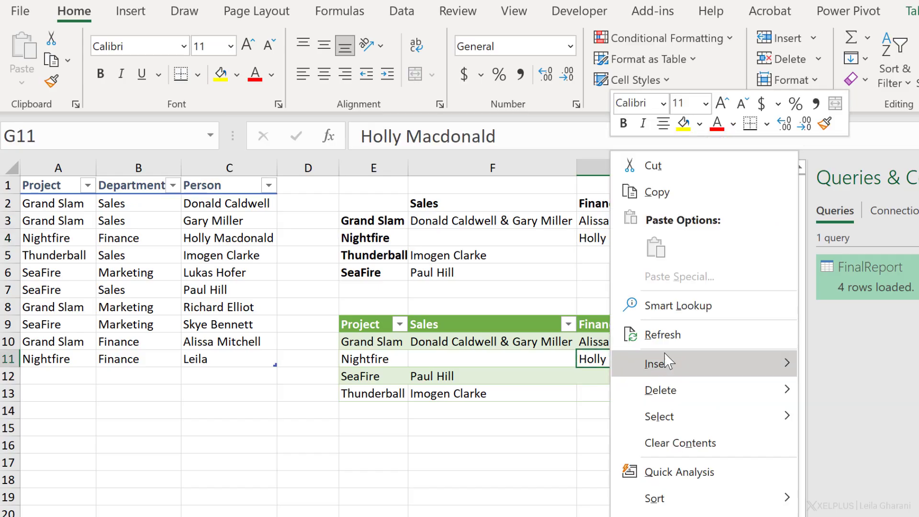
click(622, 334)
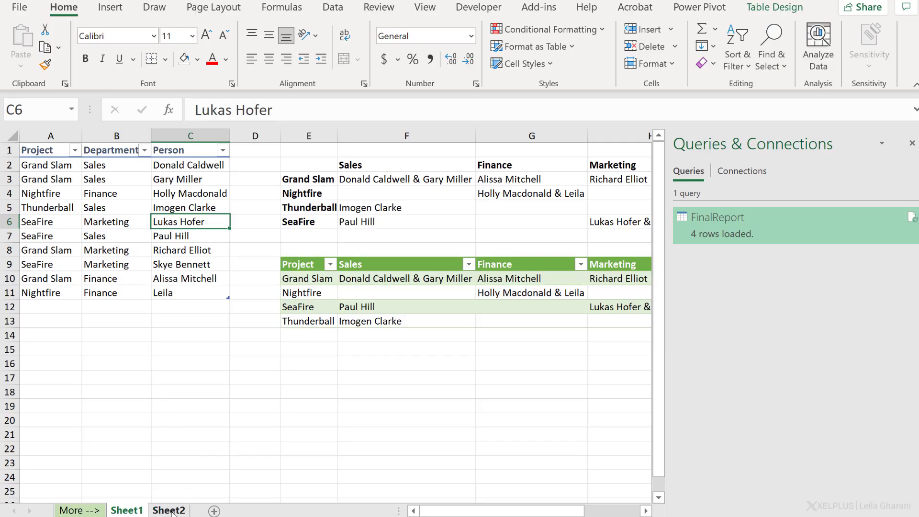
- Add Sheet2's TProject2 table to the Data Model through Power Pivot, then close Power Pivot
click(168, 510)
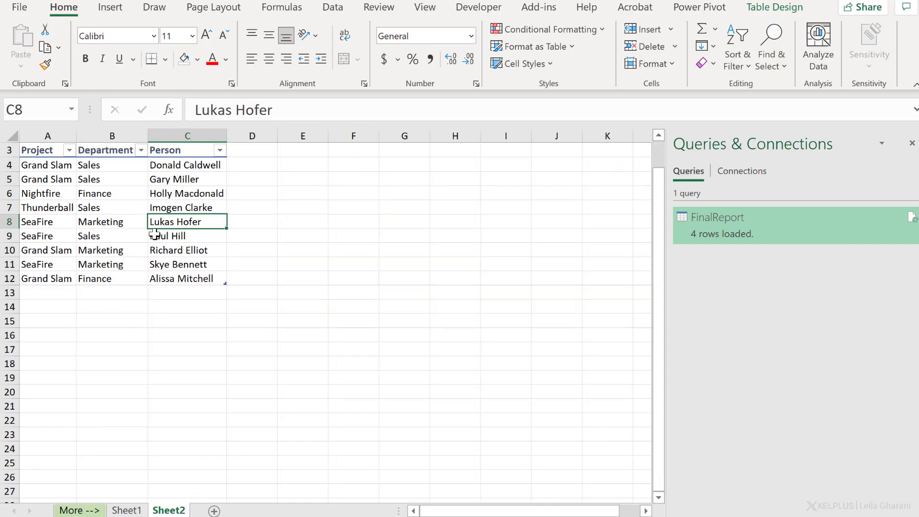
click(761, 10)
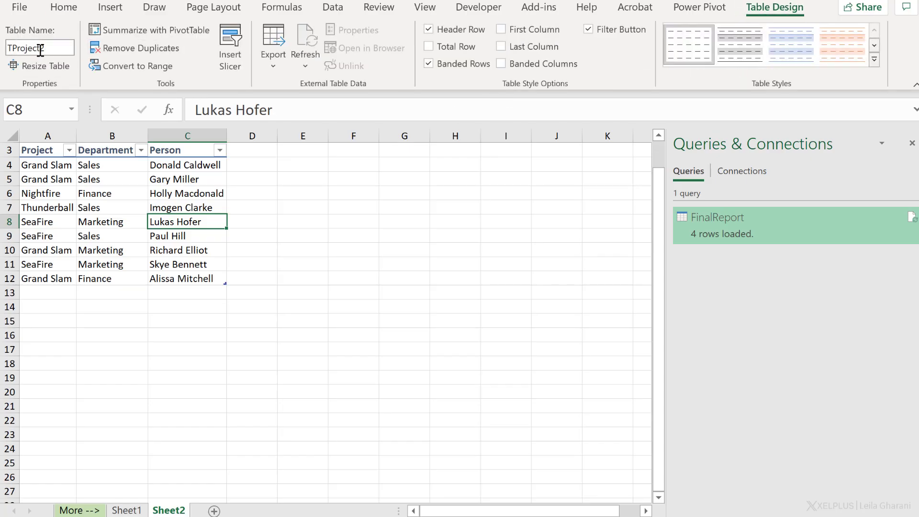
click(677, 9)
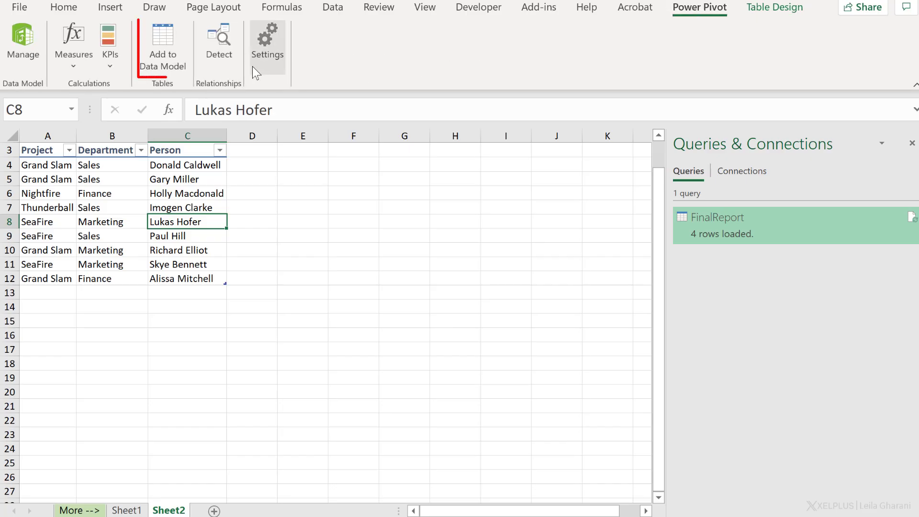
click(163, 48)
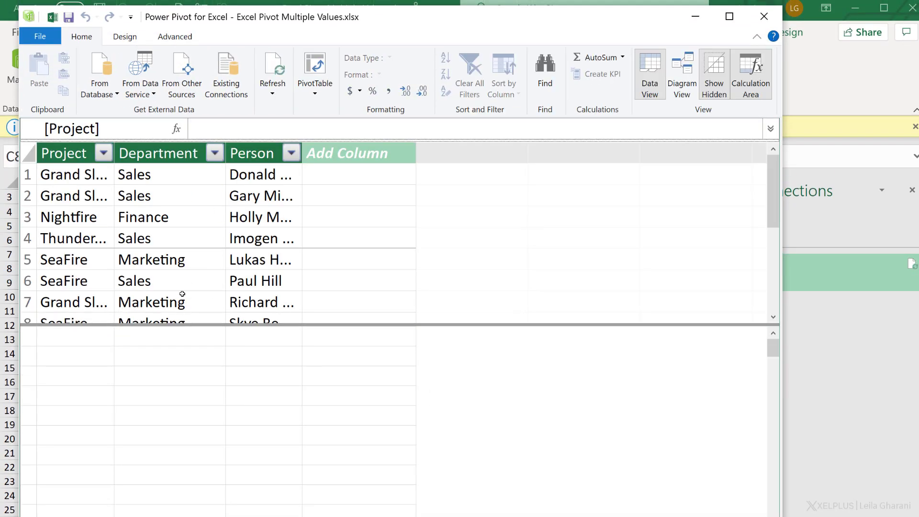
click(64, 361)
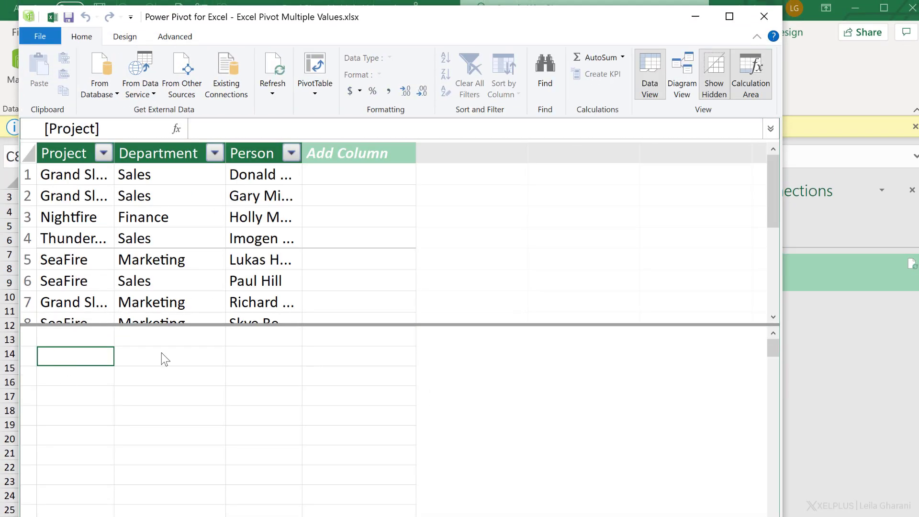
click(764, 16)
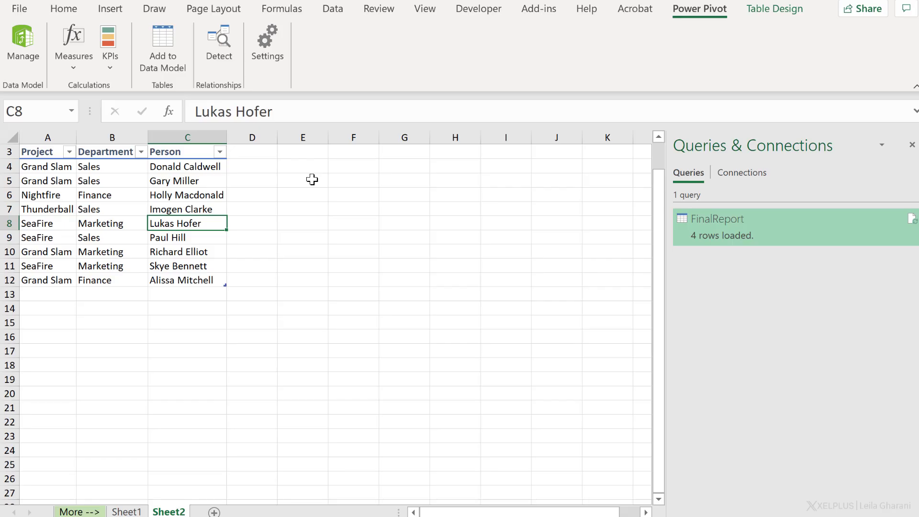
- Insert a PivotTable from the Data Model at cell E5 of Sheet2
click(312, 179)
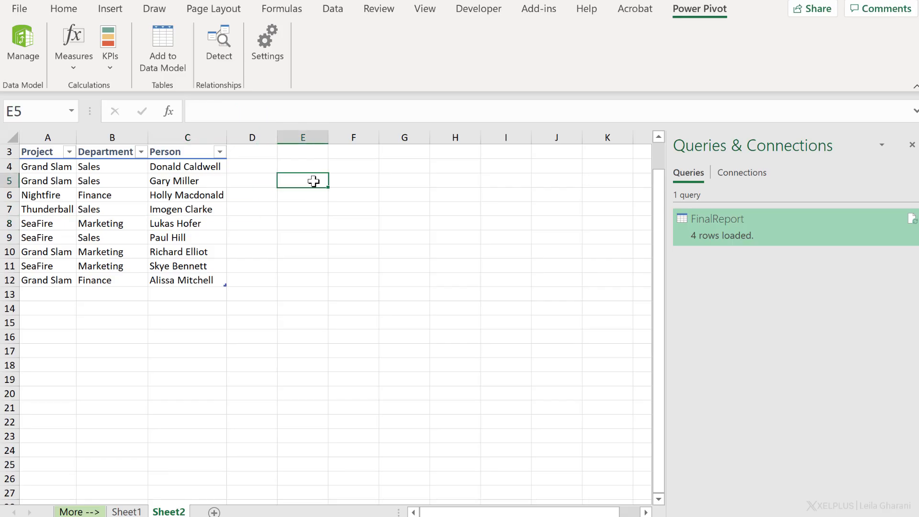
click(115, 10)
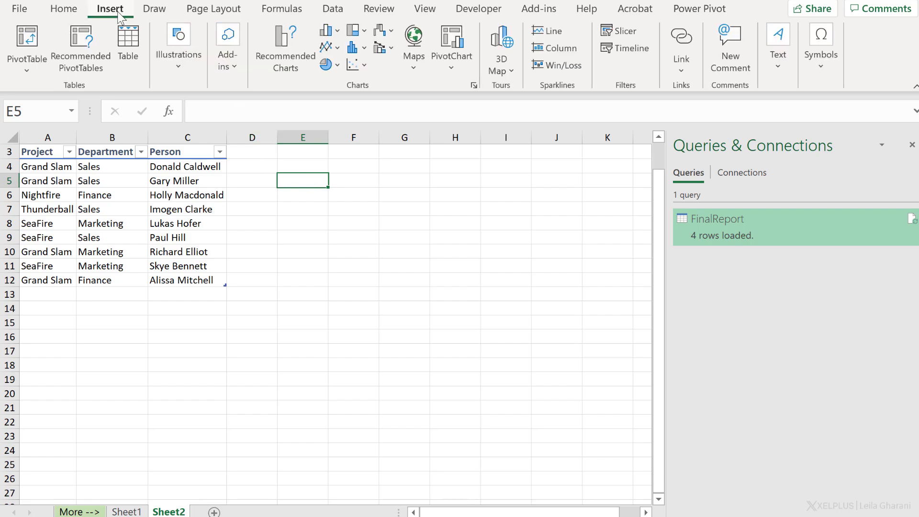
click(39, 71)
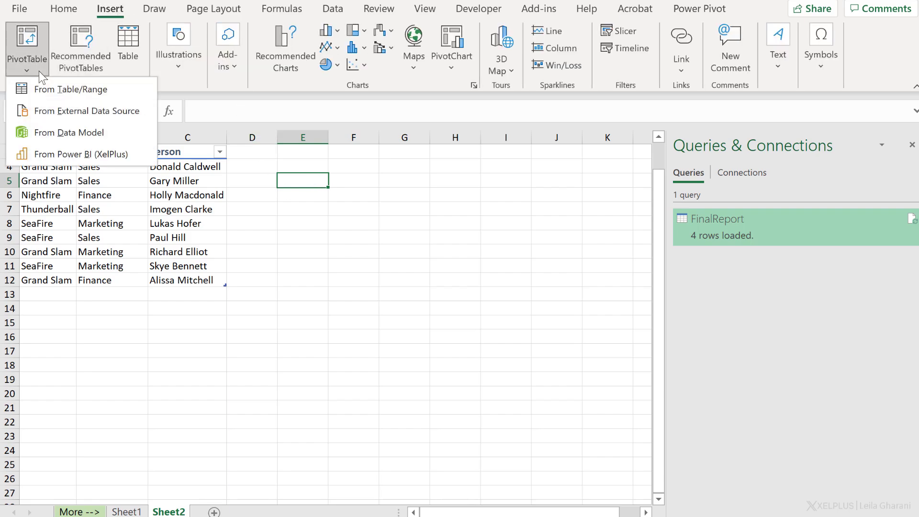
click(50, 134)
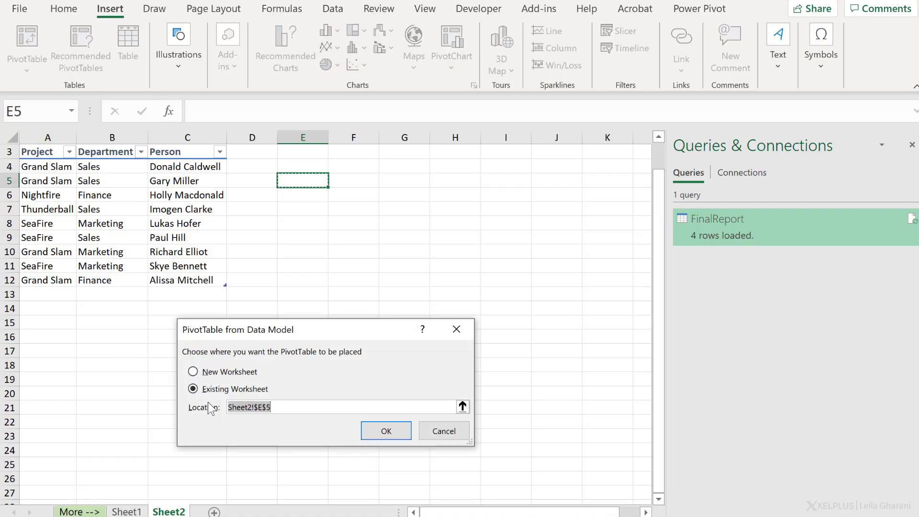
click(384, 431)
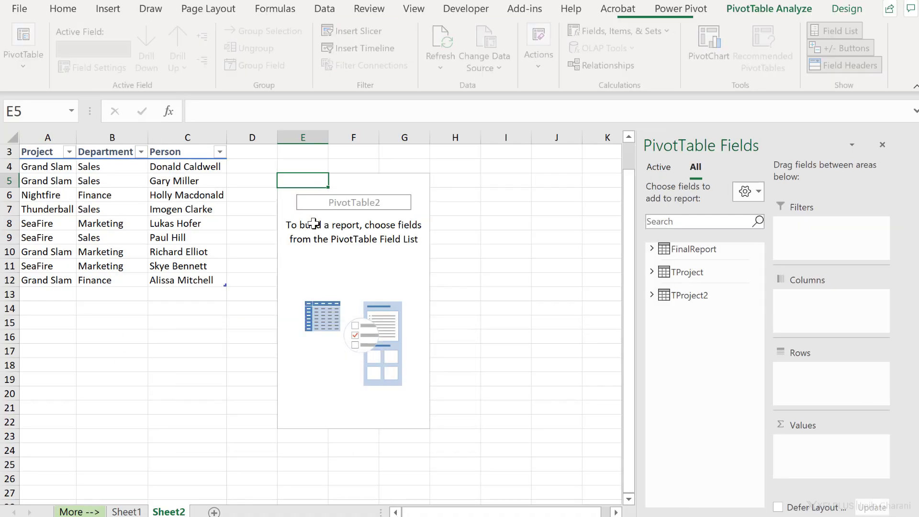
- Put TProject2's Project in Rows and Department in Columns
click(652, 294)
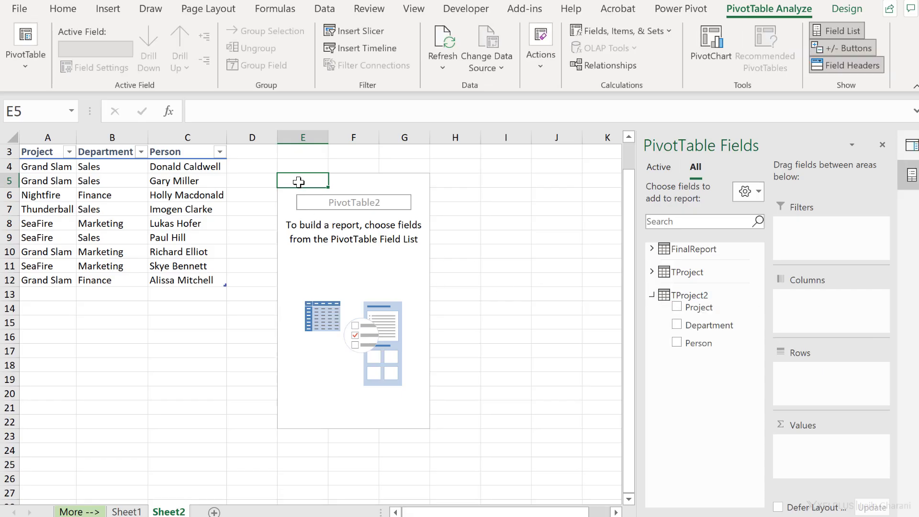
click(676, 307)
drag(696, 327, 786, 323)
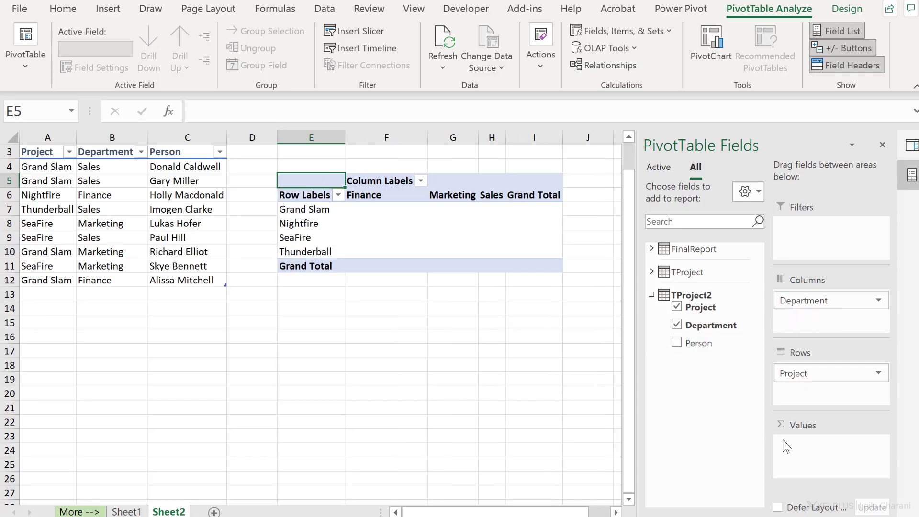
click(677, 342)
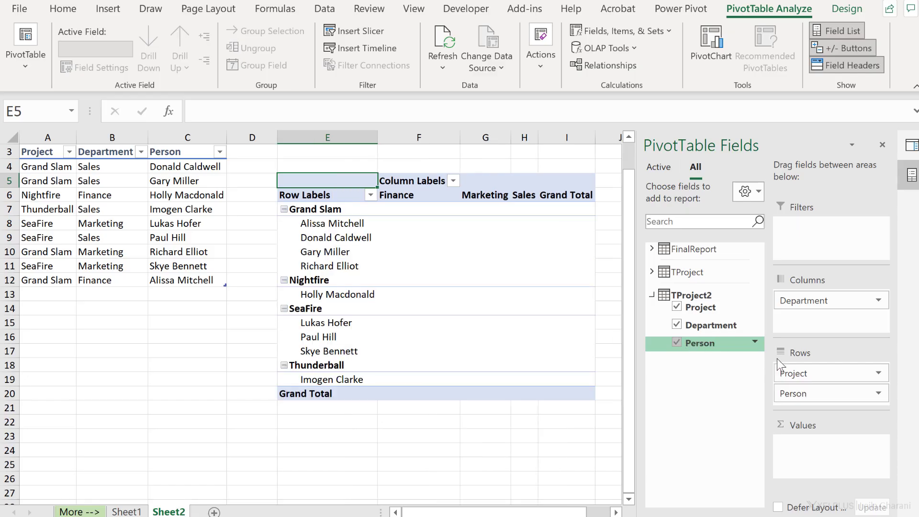
drag(793, 393, 799, 448)
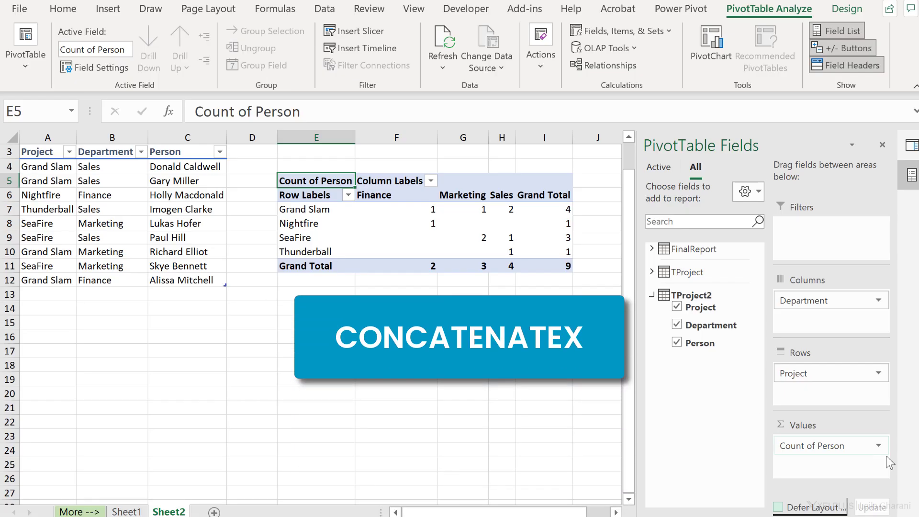
drag(812, 452, 712, 426)
- Add a new measure on TProject2 named Person Allocation
right_click(677, 293)
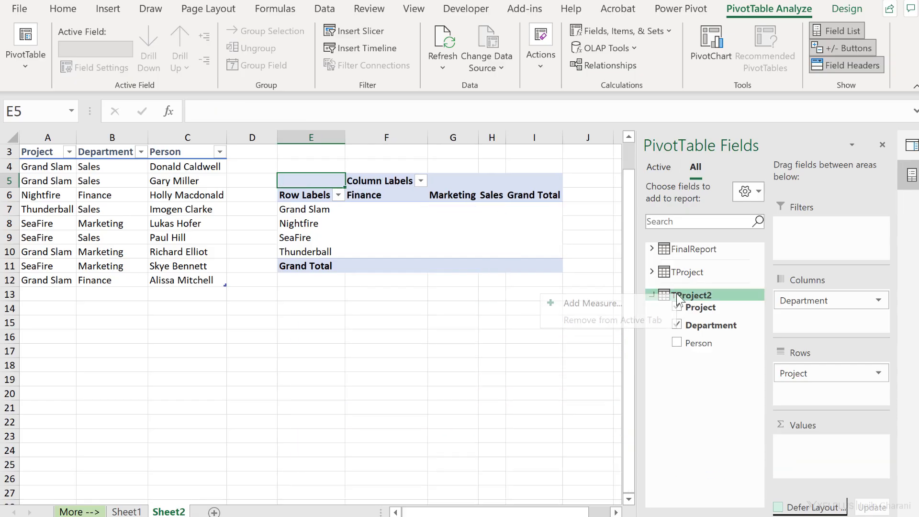
click(636, 303)
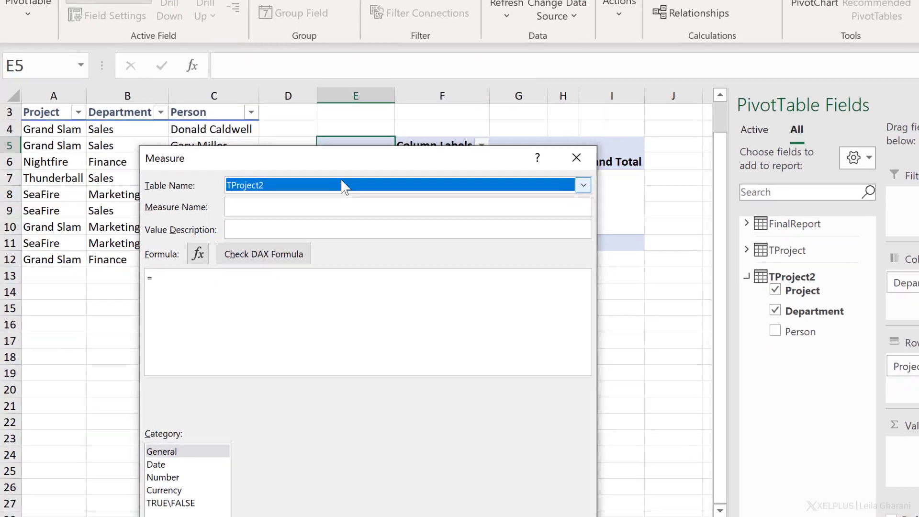
click(265, 211)
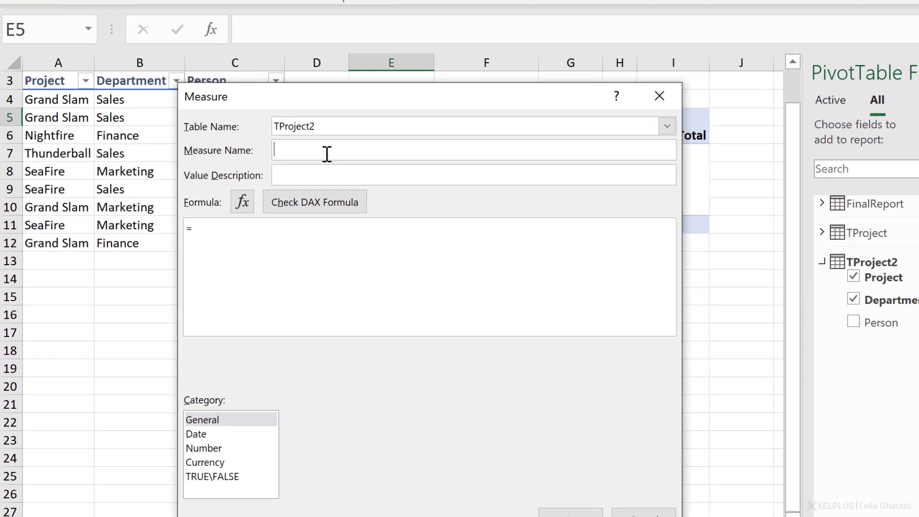
text(Person Allocation)
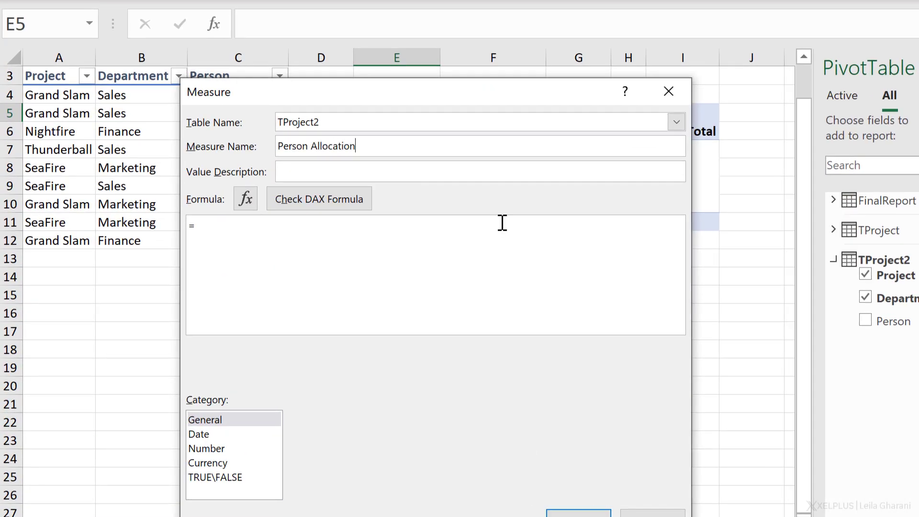
- Enter the measure formula =CONCATENATEX(TProject2,TProject2[Person]," & ")
click(502, 222)
text(con)
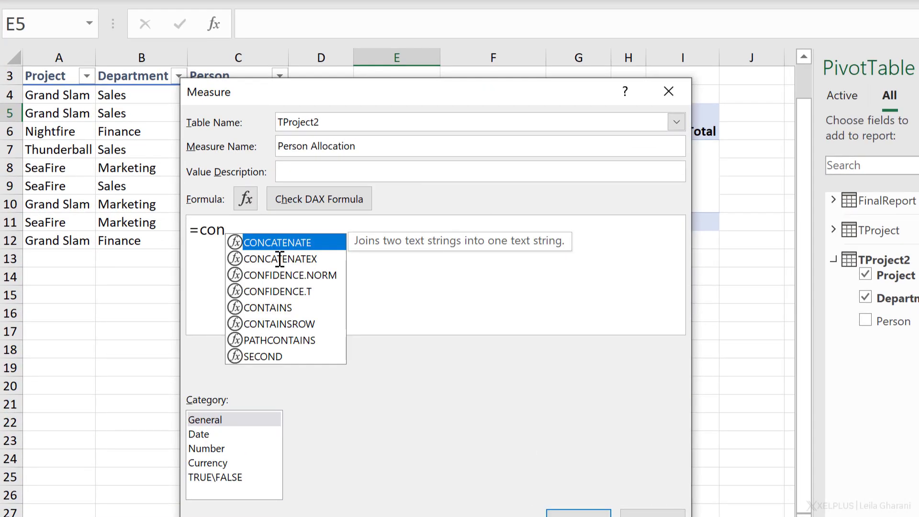
click(280, 259)
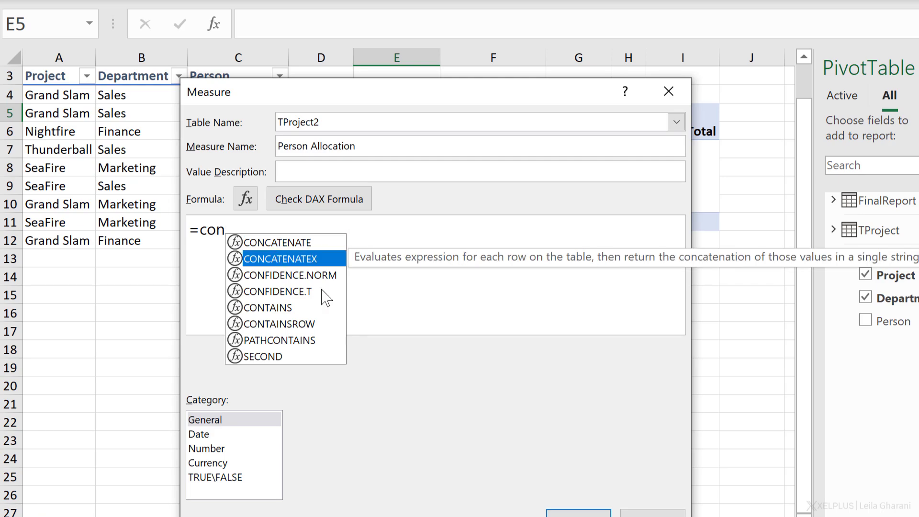
double_click(279, 261)
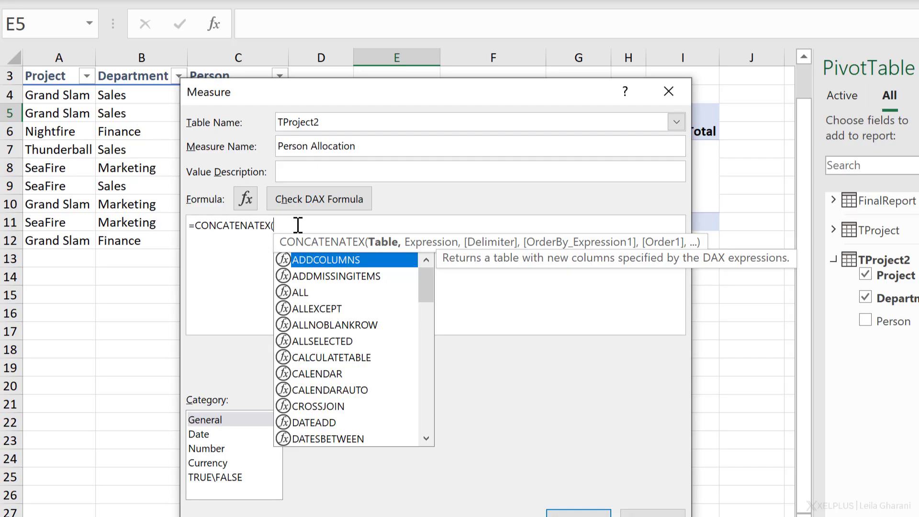
text(t)
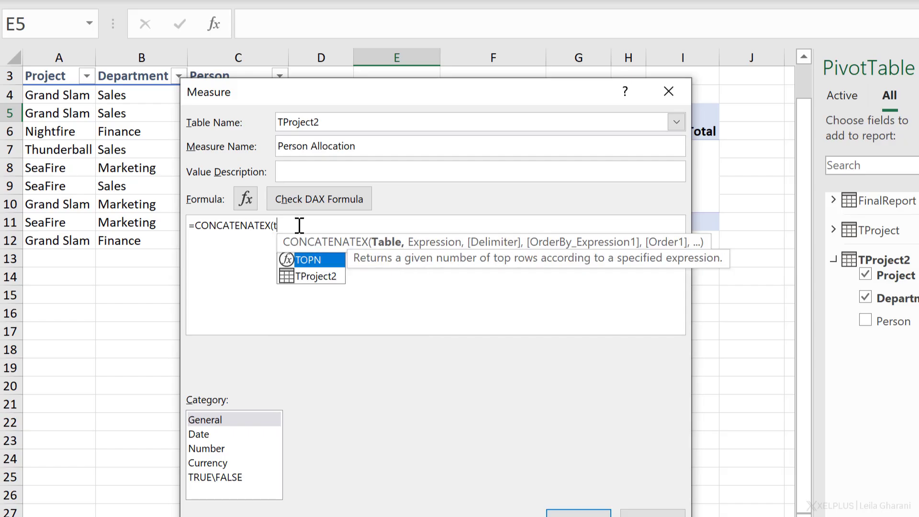
double_click(328, 277)
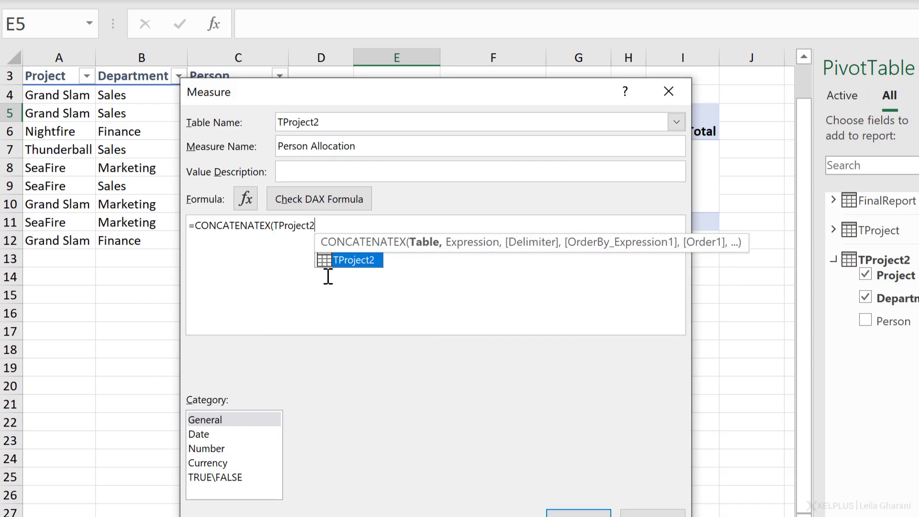
text(,)
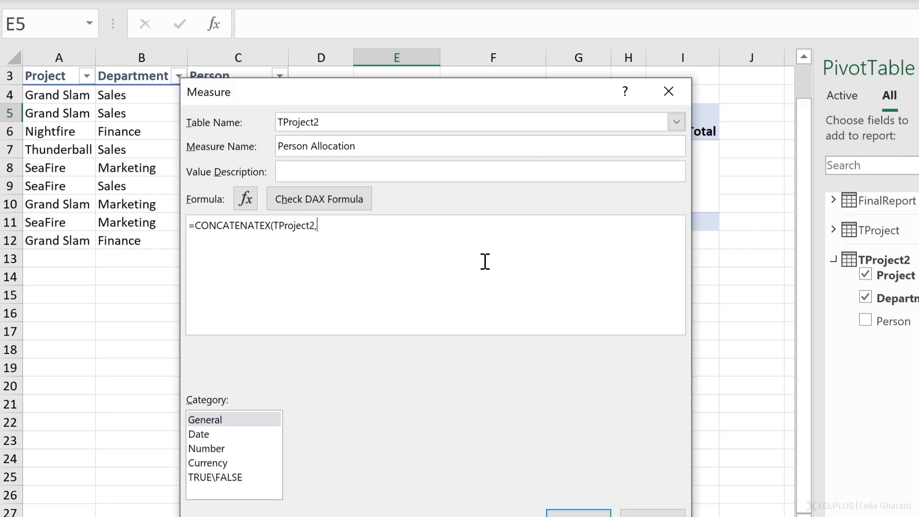
click(363, 99)
drag(362, 100, 437, 91)
click(407, 223)
text(pers)
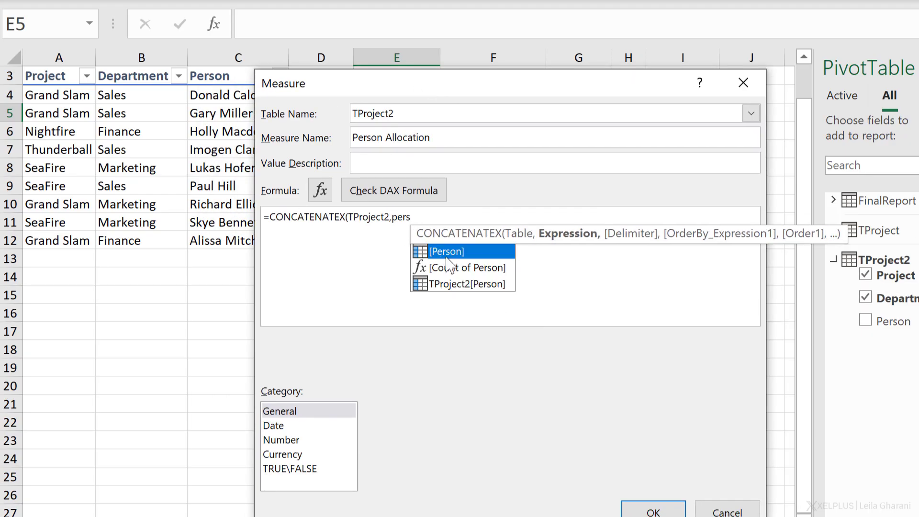
double_click(470, 284)
text(,)
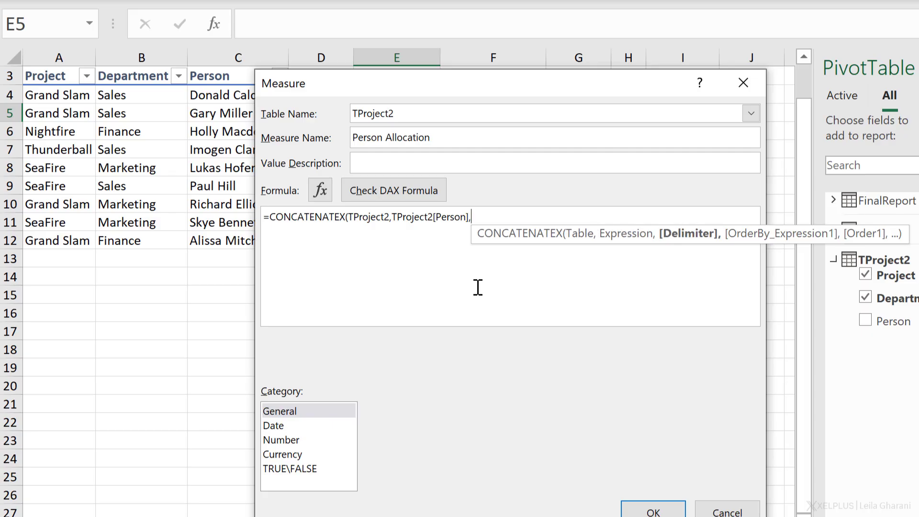
text(")
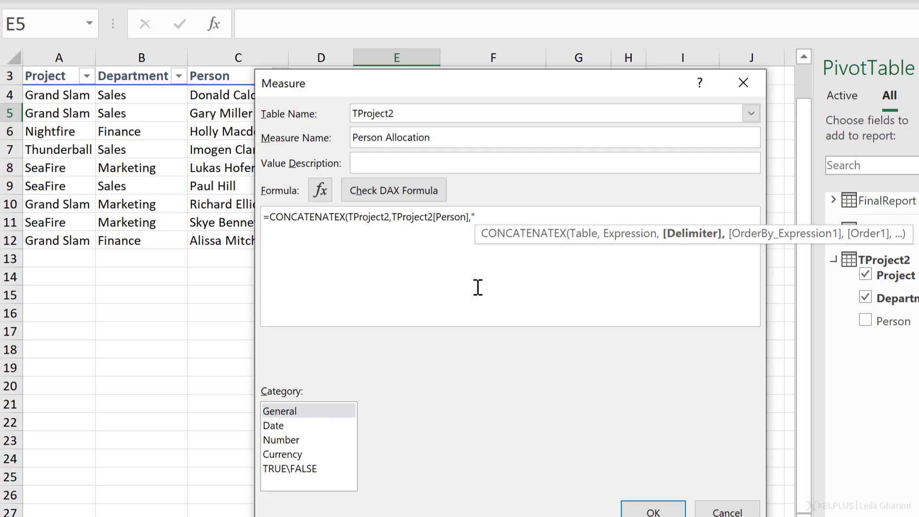
text( &)
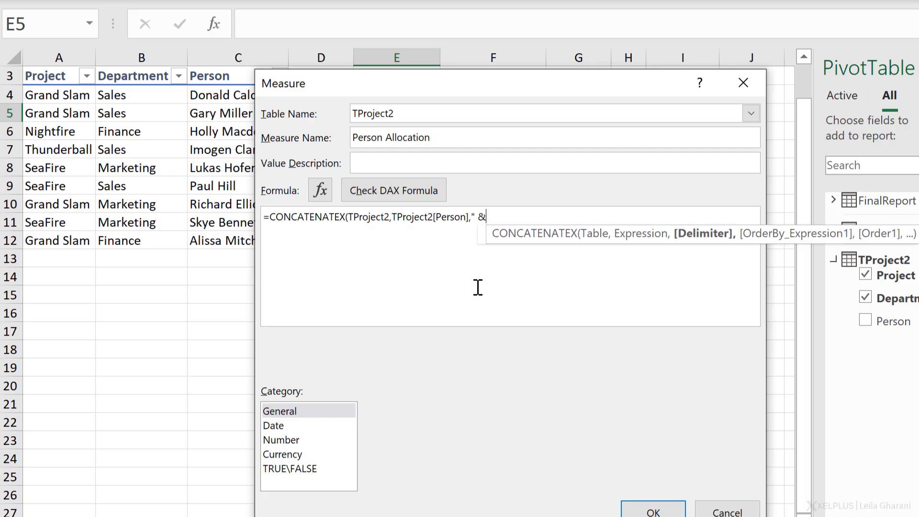
text( ")
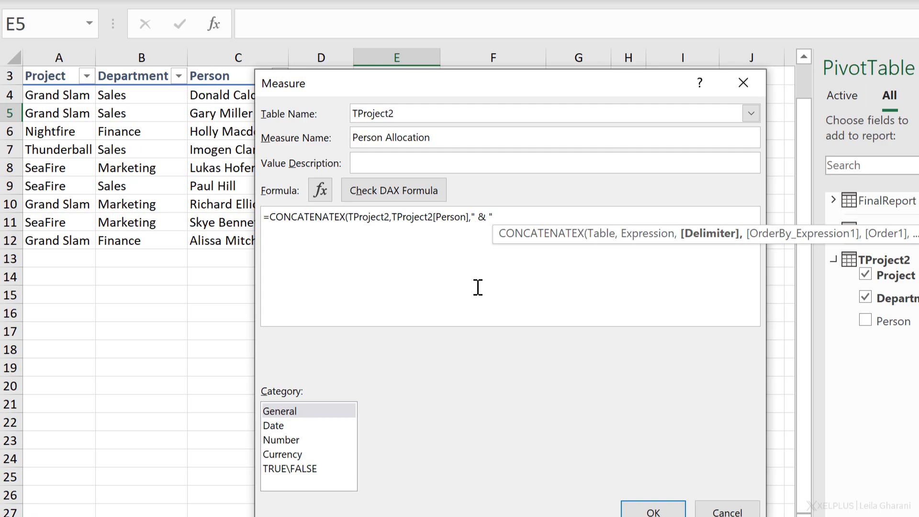
text())
- Check the DAX formula for errors and save the measure
ctrl+scroll(478, 287, up, 2)
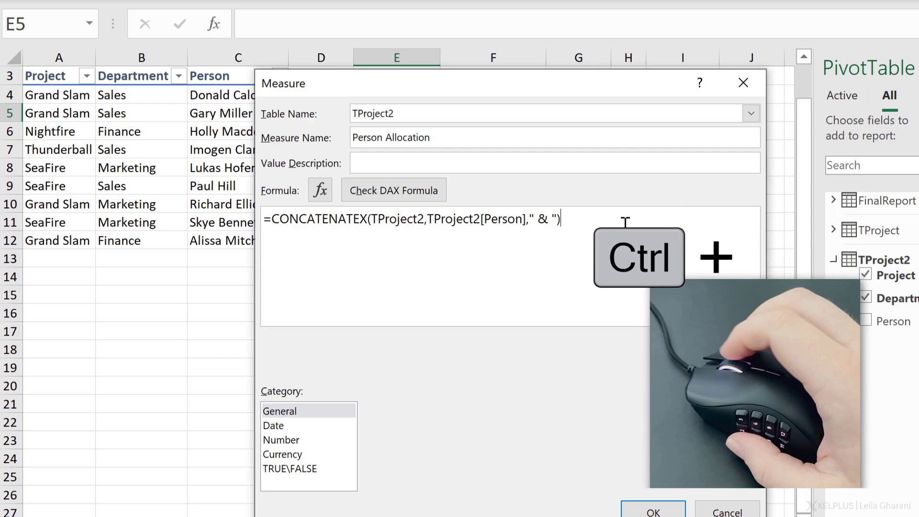
click(383, 203)
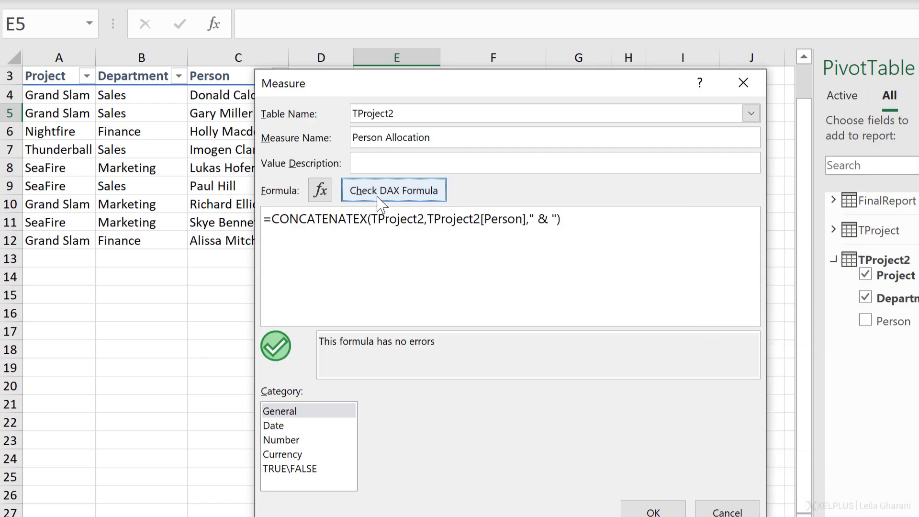
click(649, 510)
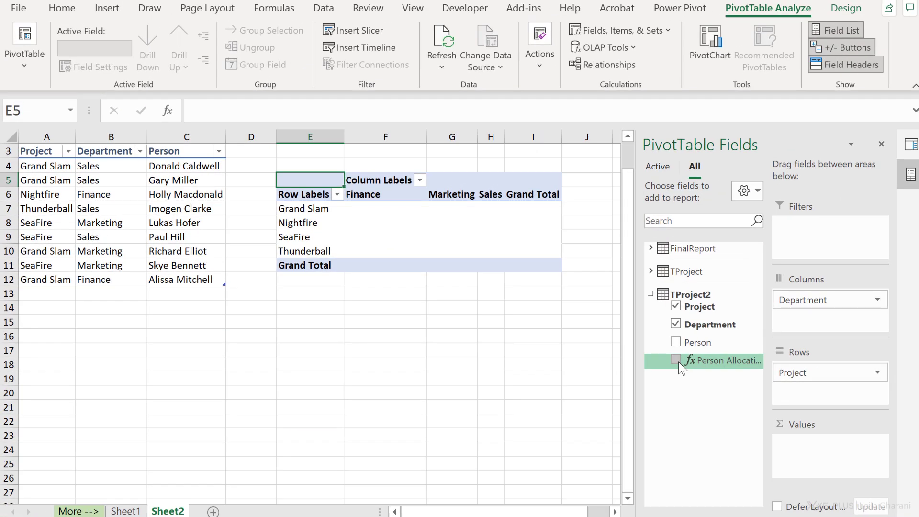
click(678, 360)
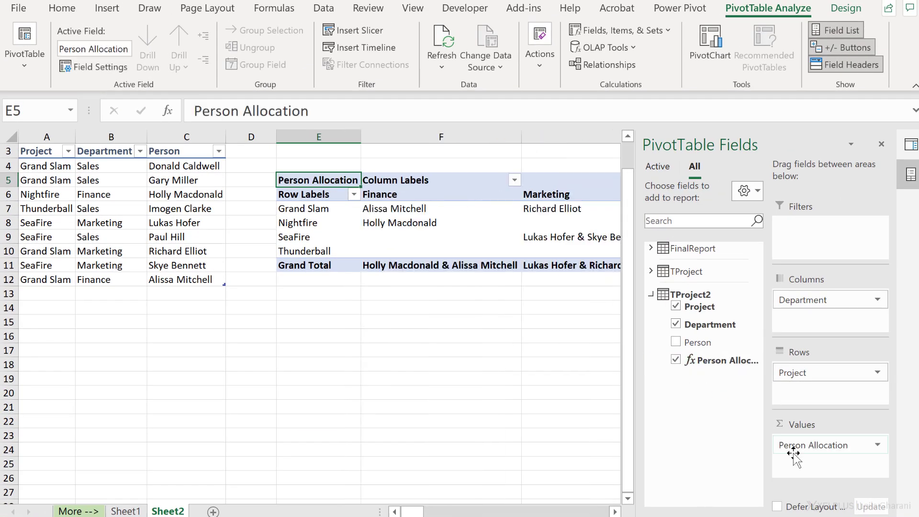
click(402, 207)
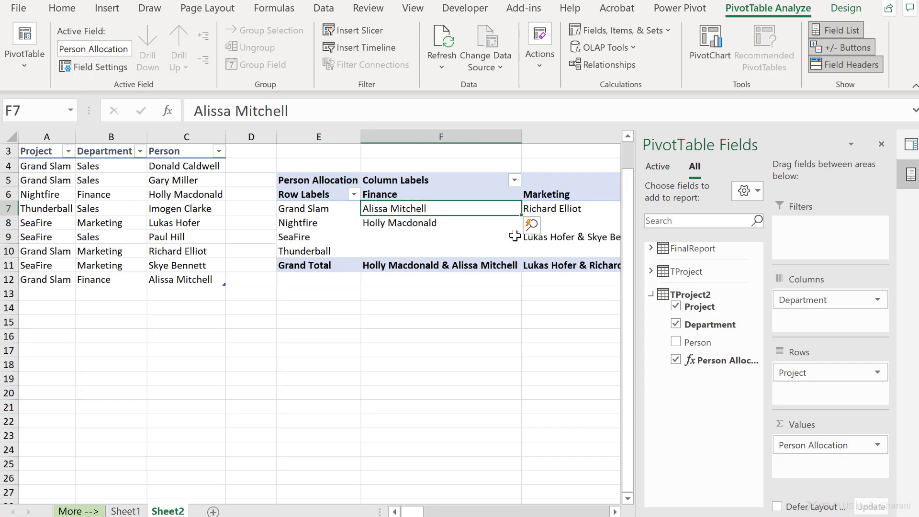
key(Right)
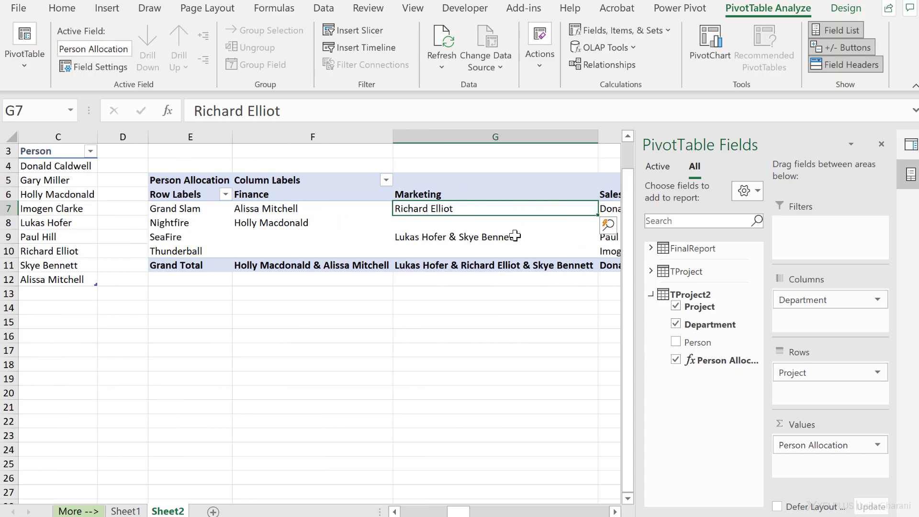
key(Right)
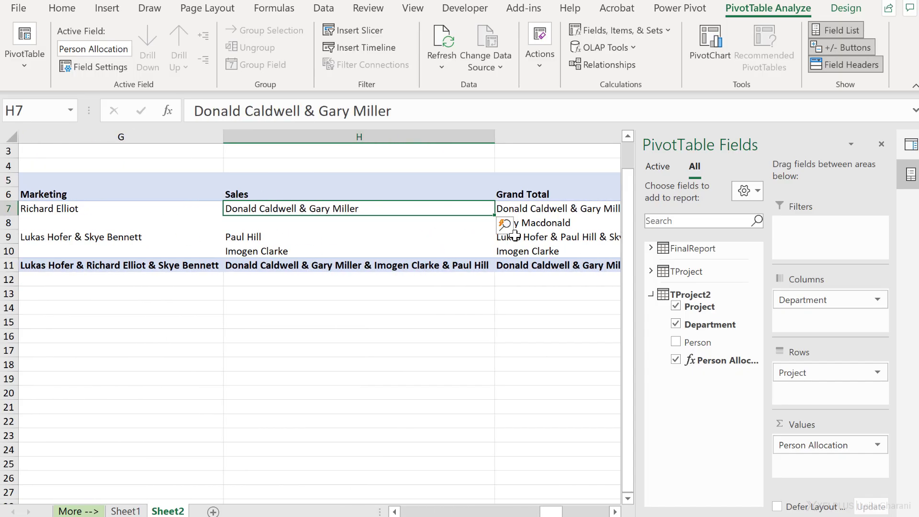
key(Right)
key(Down)
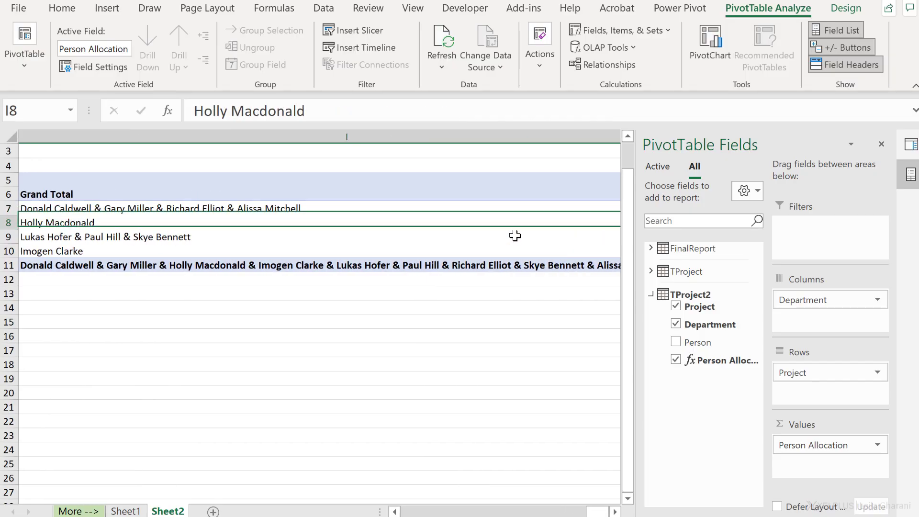
key(Down)
key(Down)
key(Down)
key(Left)
key(Left)
key(Left)
key(Left)
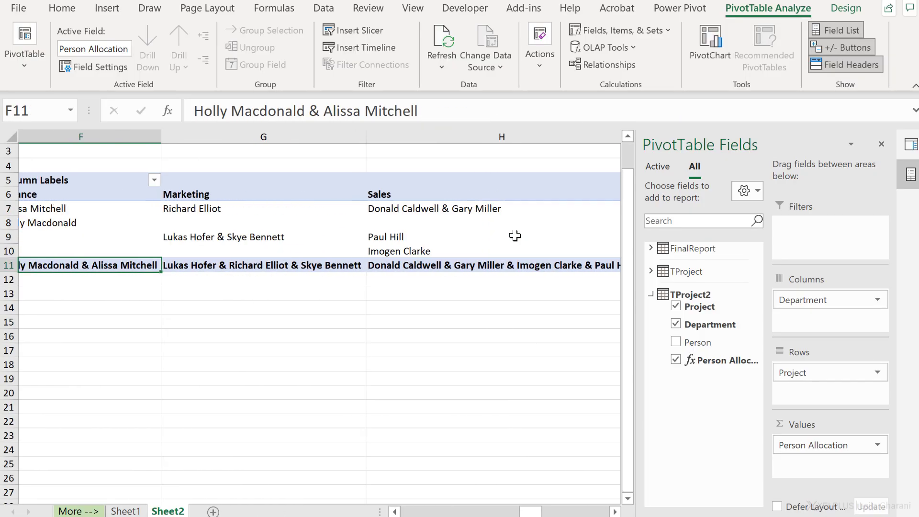
key(Left)
key(Right)
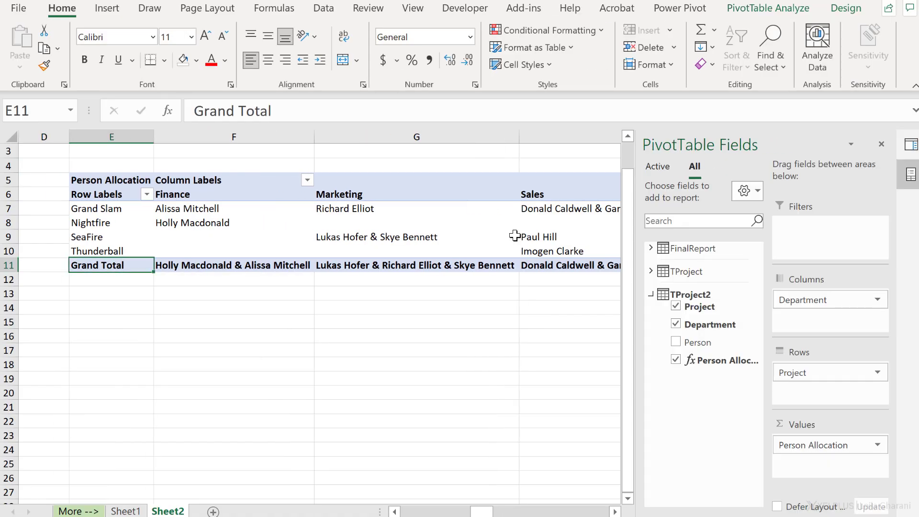
key(Right)
key(Up)
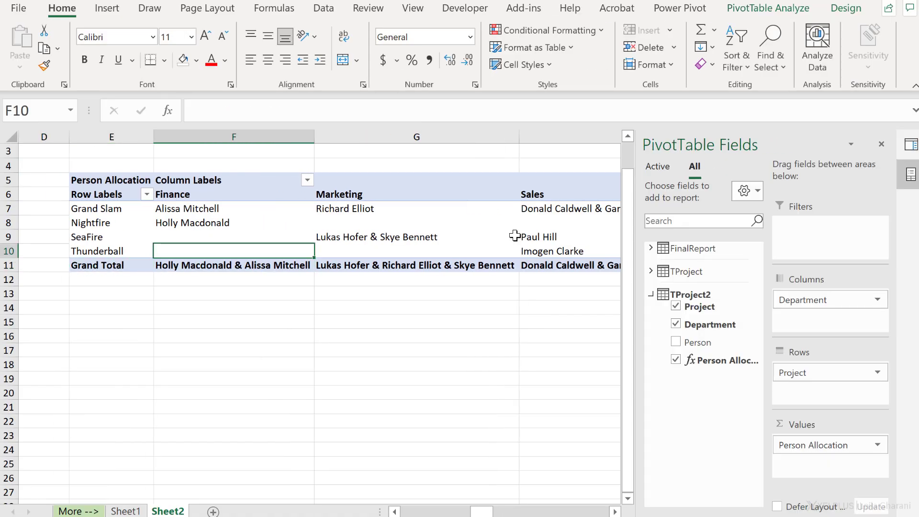
key(Left)
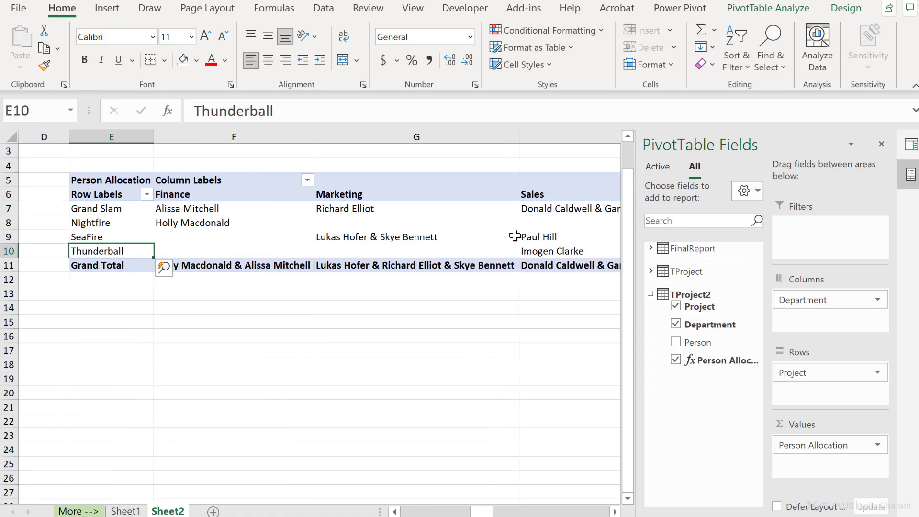
key(Left)
key(Left)
key(Left)
key(Left)
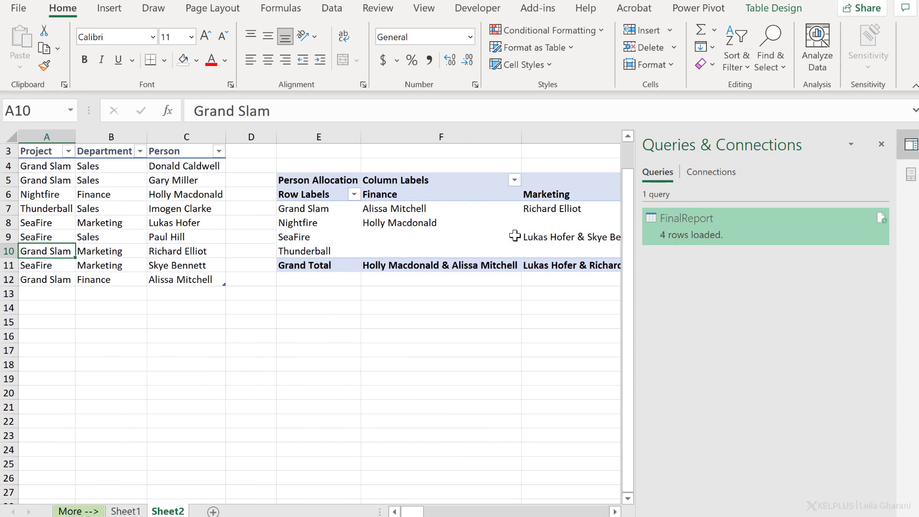
key(Right)
key(Right)
key(Right)
key(Right)
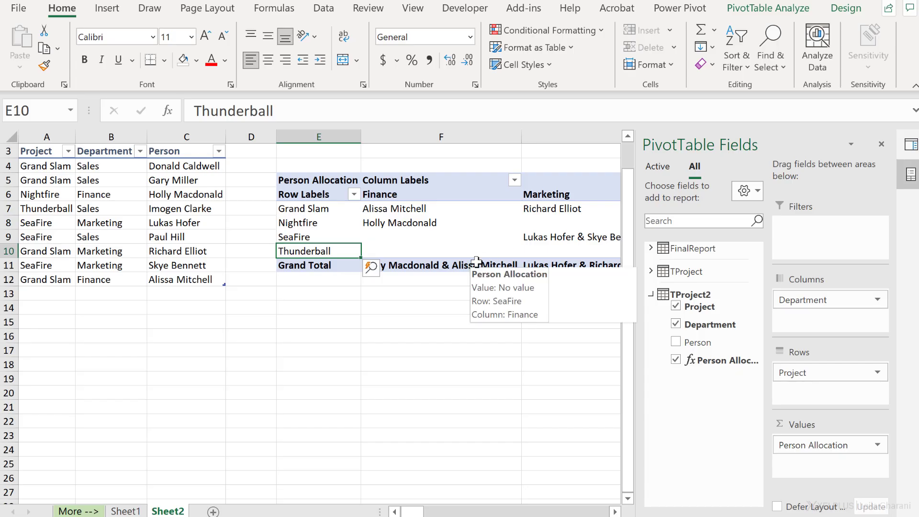
click(425, 265)
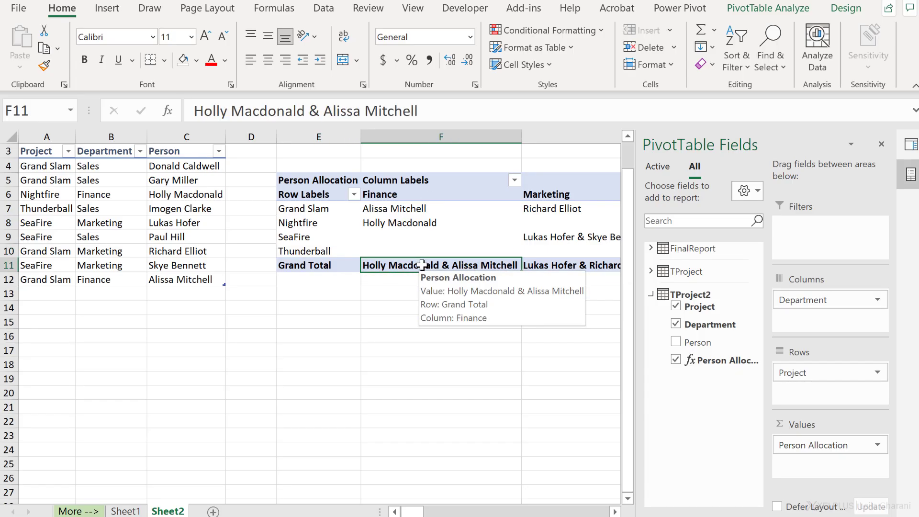
key(Right)
key(Right)
key(Right)
key(Right)
key(Right)
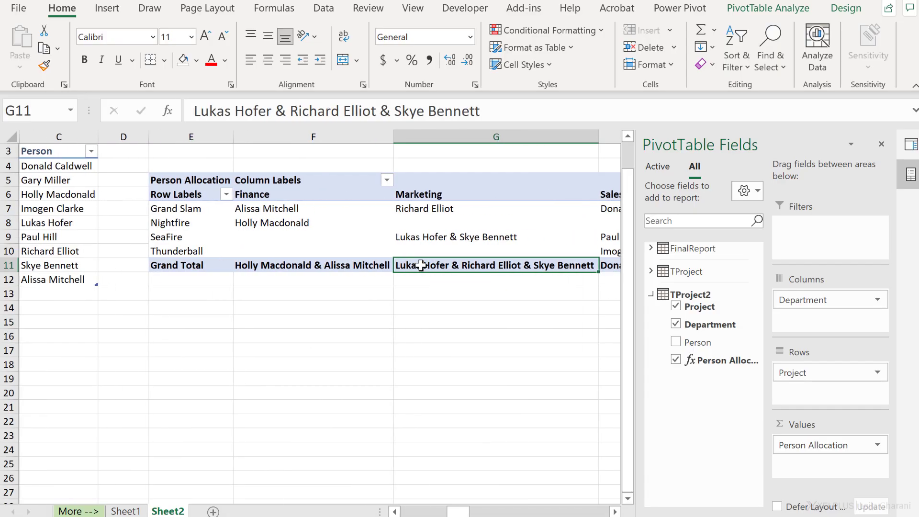
key(Left)
key(Left)
key(Left)
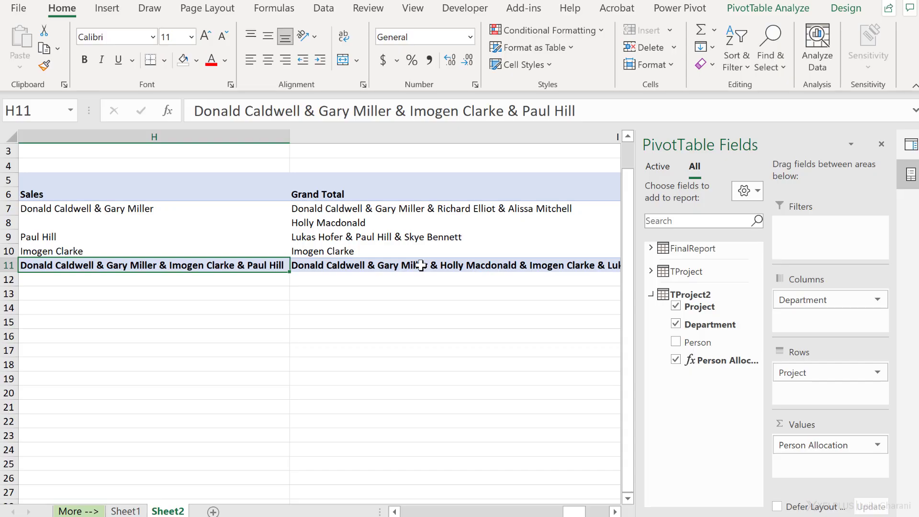
key(Left)
key(Left)
key(Left)
key(Left)
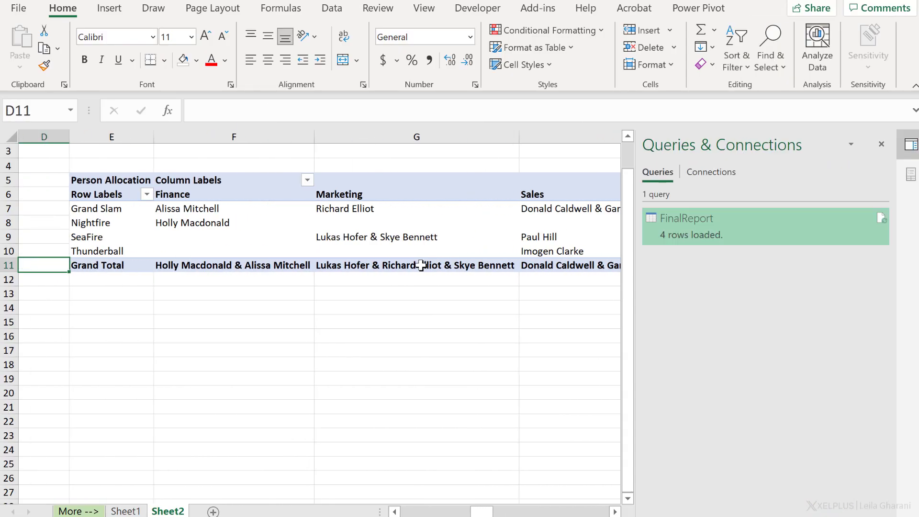
- Open the Person Allocation measure for editing from the PivotTable Fields
click(249, 232)
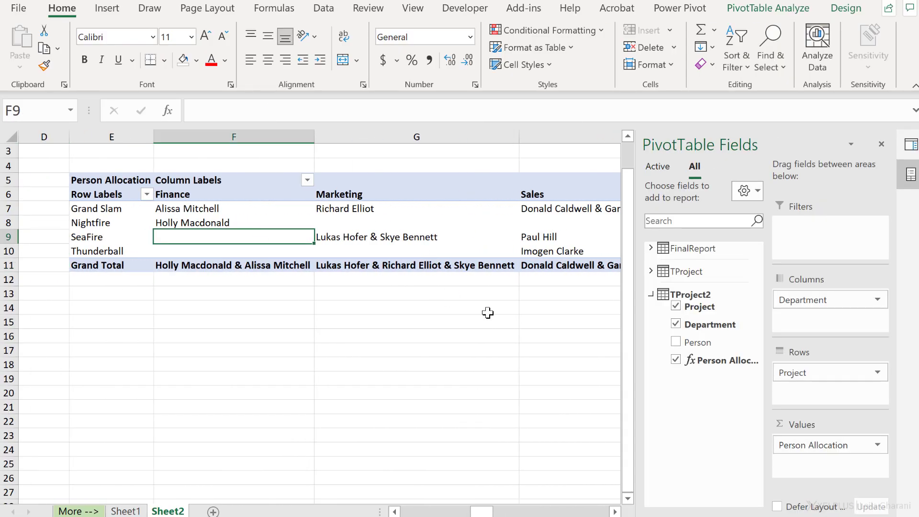
right_click(699, 360)
click(653, 369)
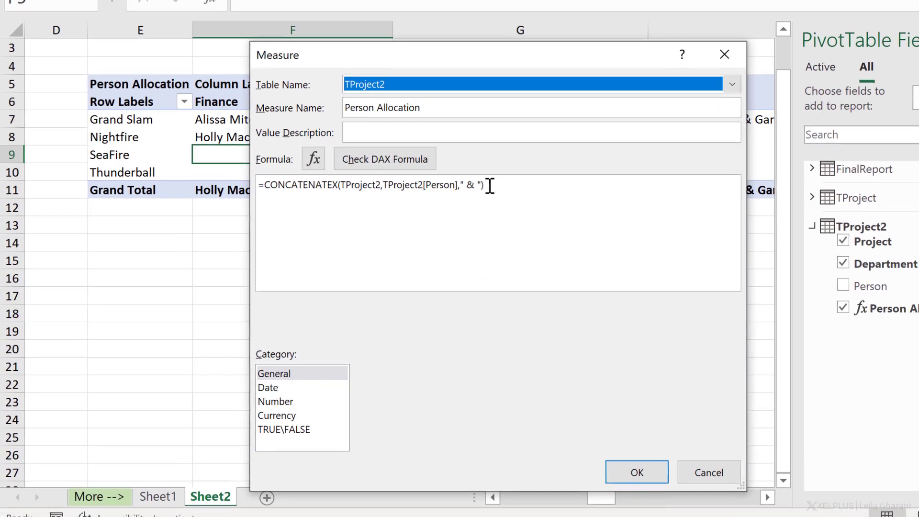
click(404, 251)
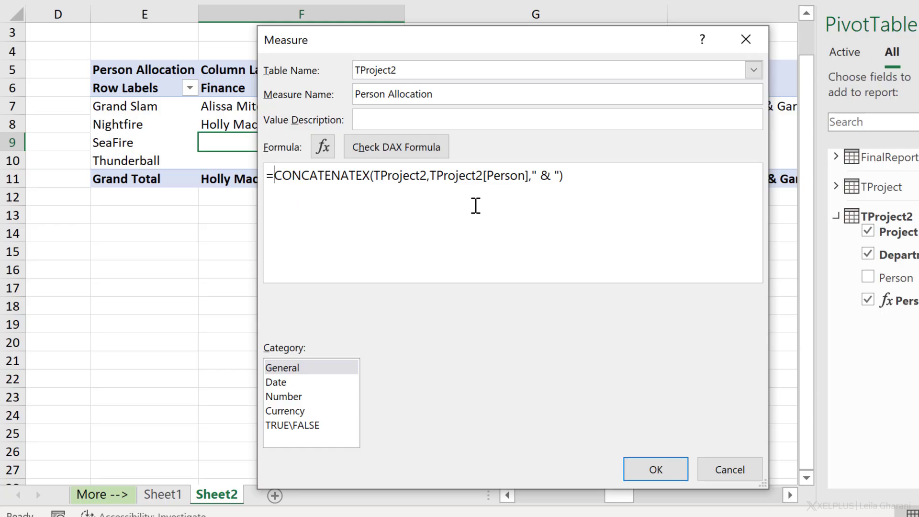
- Prefix the formula with if(and(has ahead of CONCATENATEX
text(if()
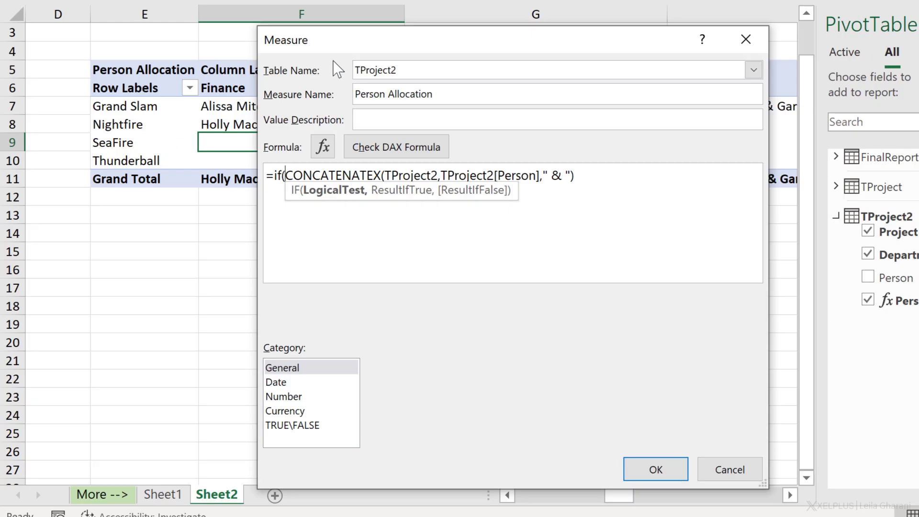
drag(348, 42, 251, 178)
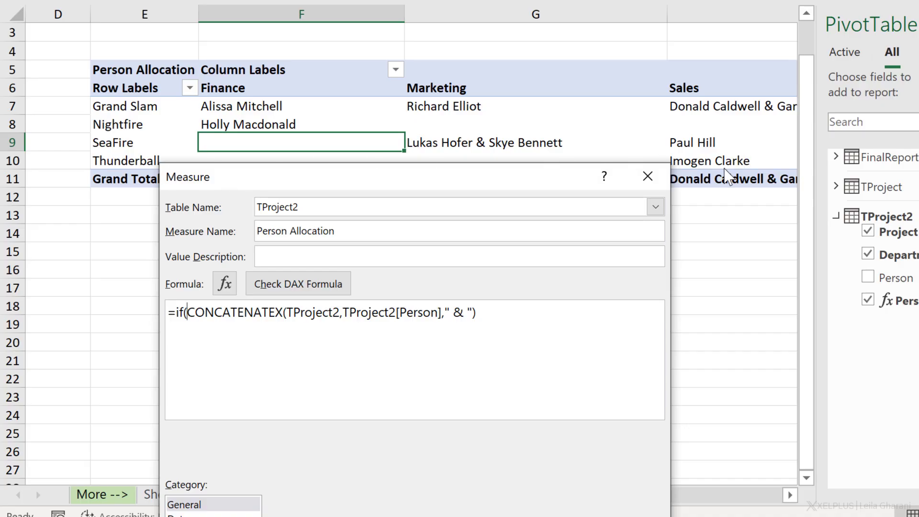
drag(519, 185, 522, 199)
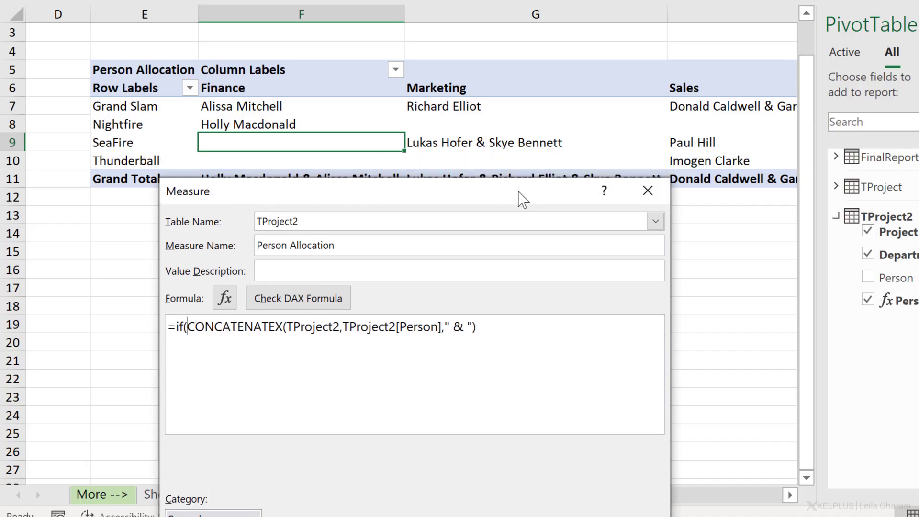
drag(389, 197, 387, 64)
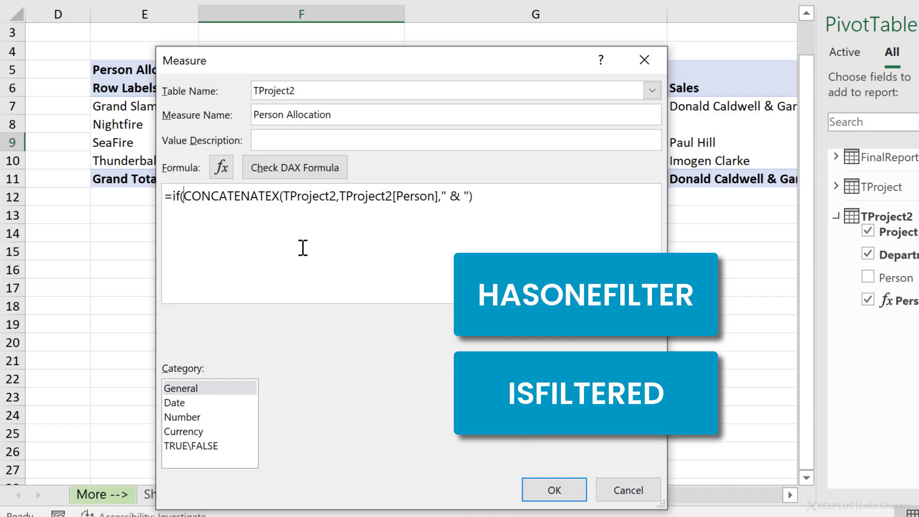
text(h)
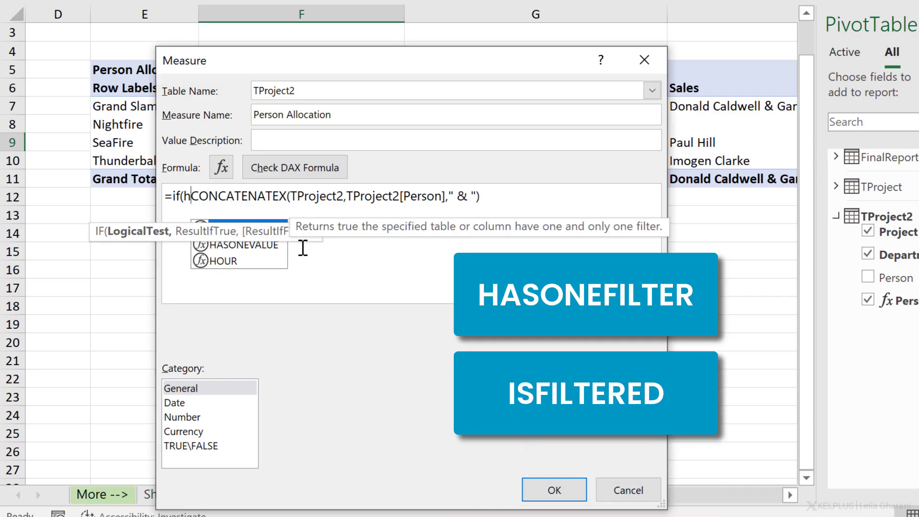
key(BackSpace)
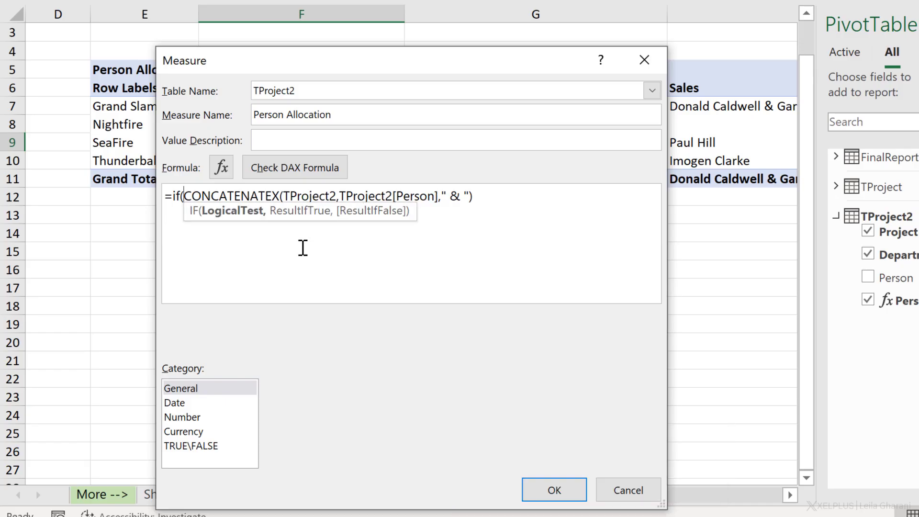
text(and()
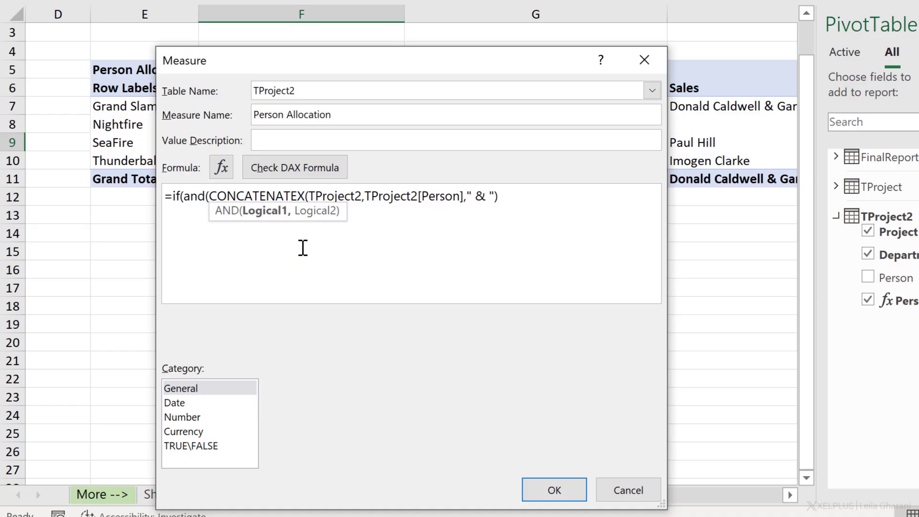
text(has)
- Add HASONEFILTER(TProject2[Project]) and HASONEFILTER(TProject2[Department]) as the AND conditions
key(Tab)
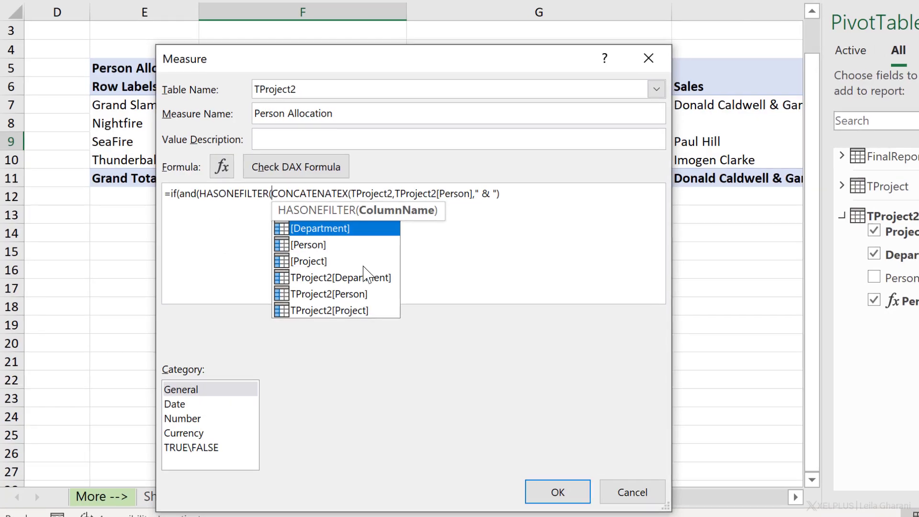
click(365, 311)
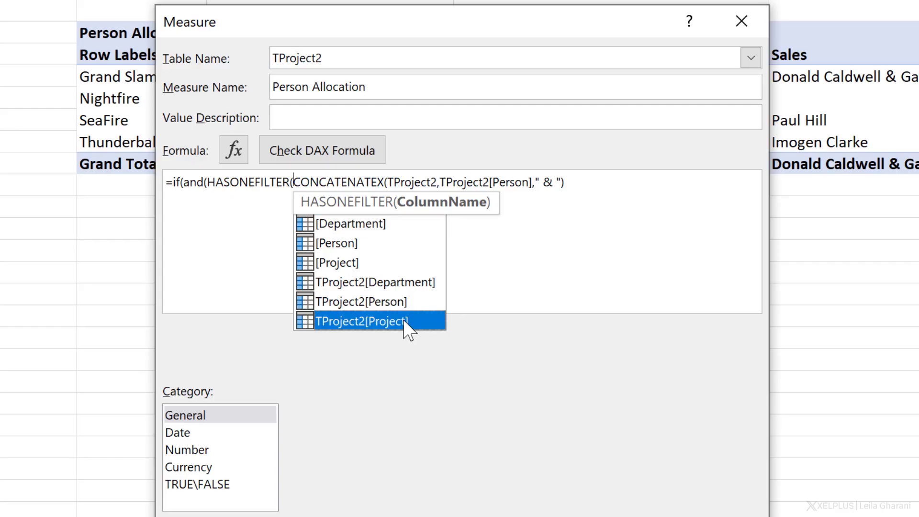
double_click(403, 322)
text())
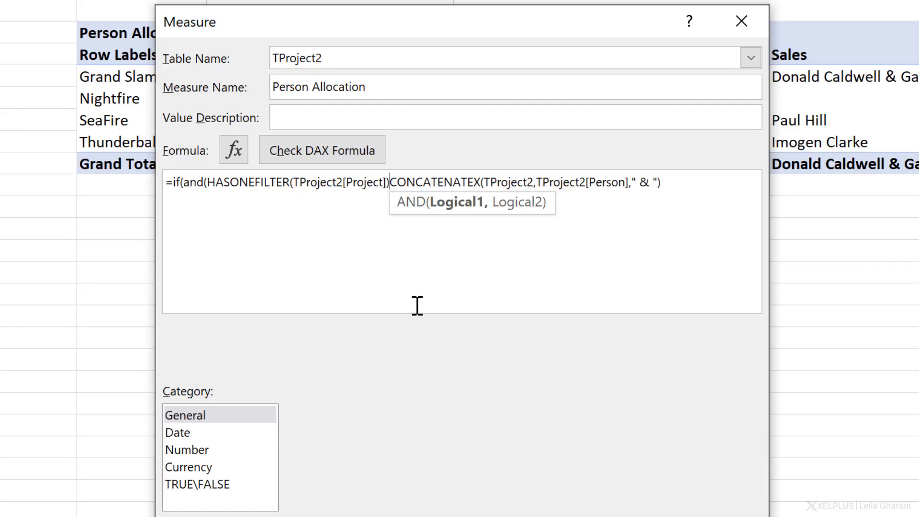
text(,)
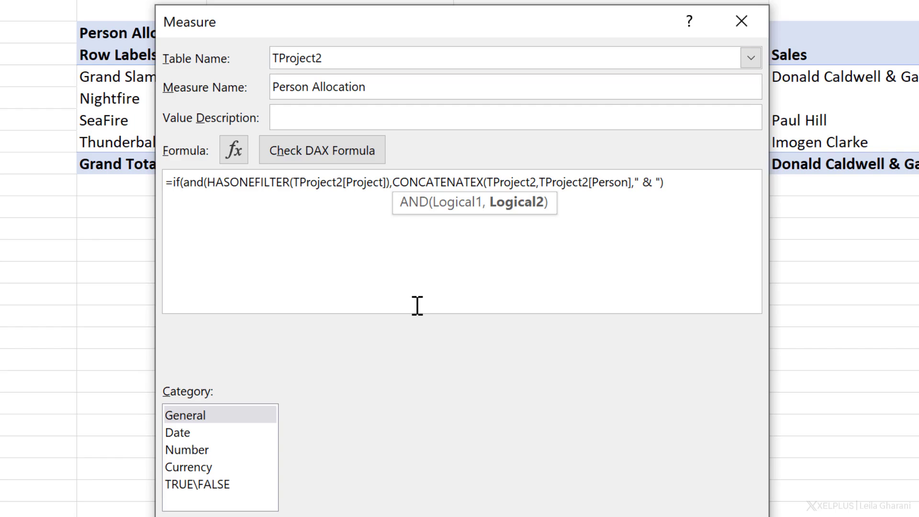
text(has)
key(Tab)
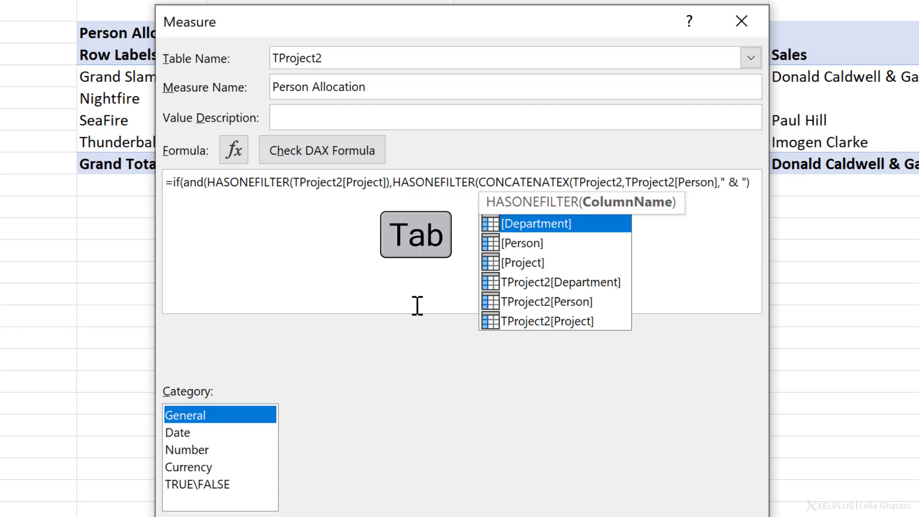
double_click(487, 282)
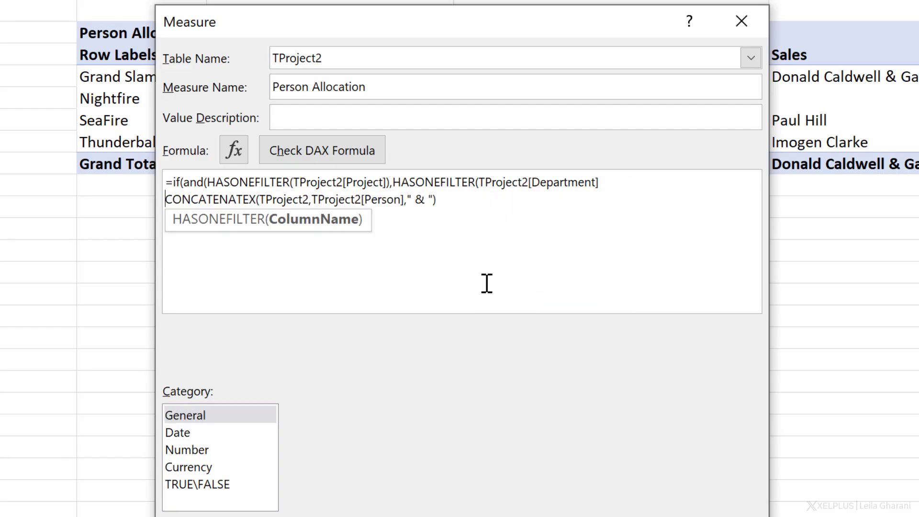
text())
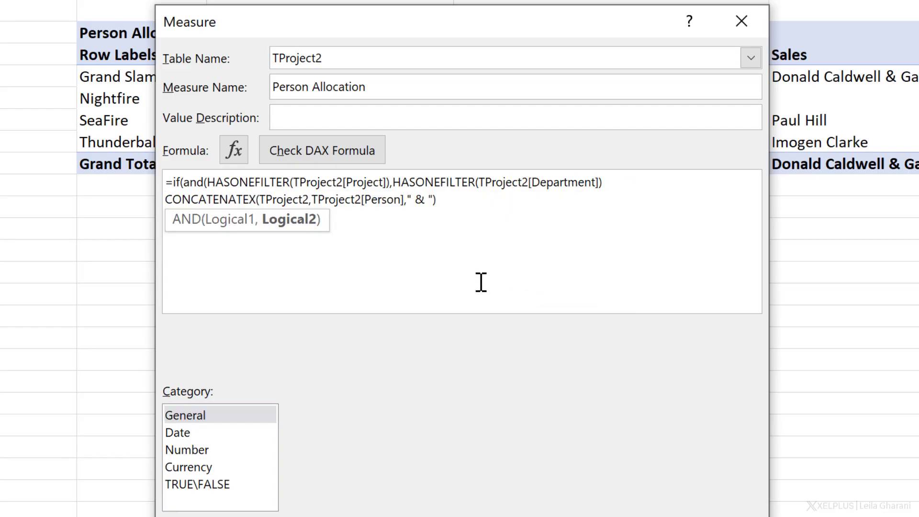
- Close the AND, put CONCATENATEX on its own line, and close the IF
scroll(421, 243, up, 2)
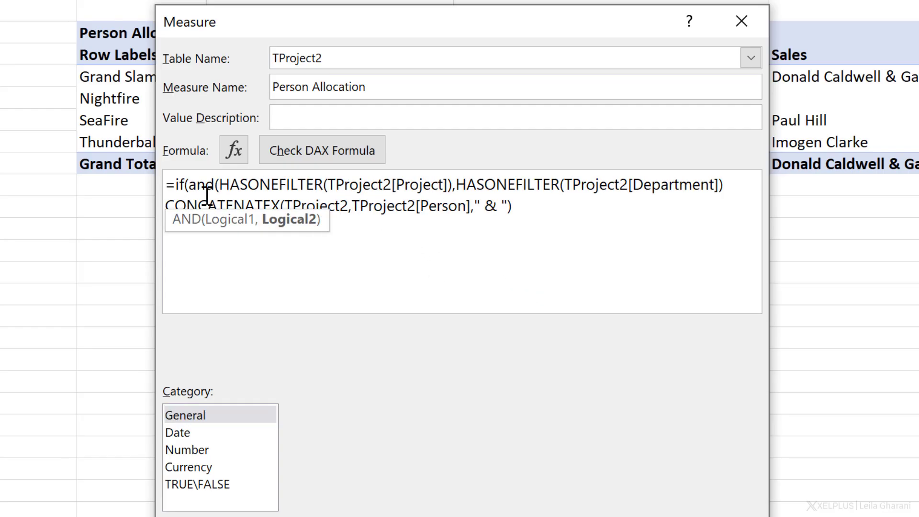
click(722, 187)
key(Right)
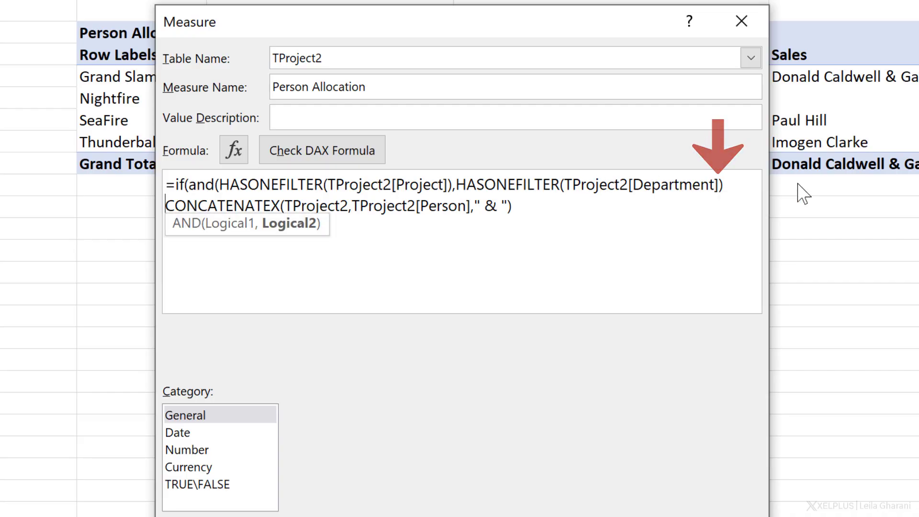
text(),)
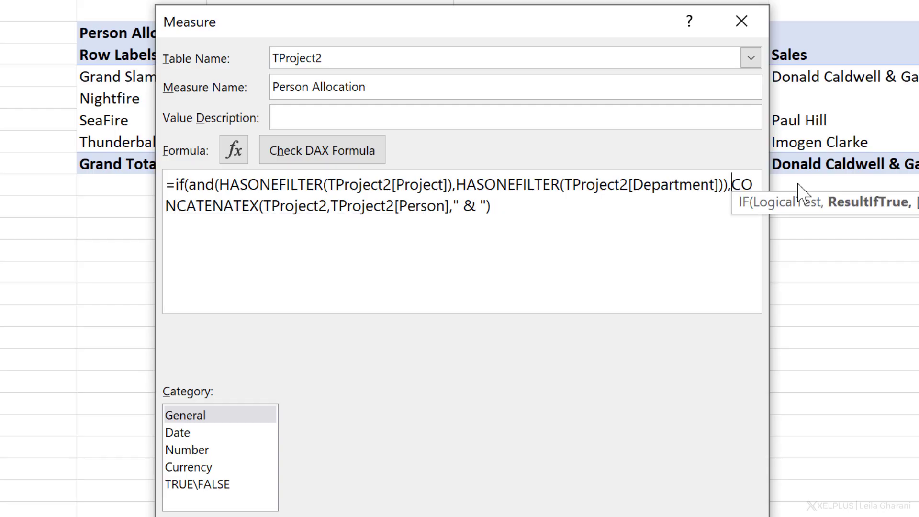
key(shift+Return)
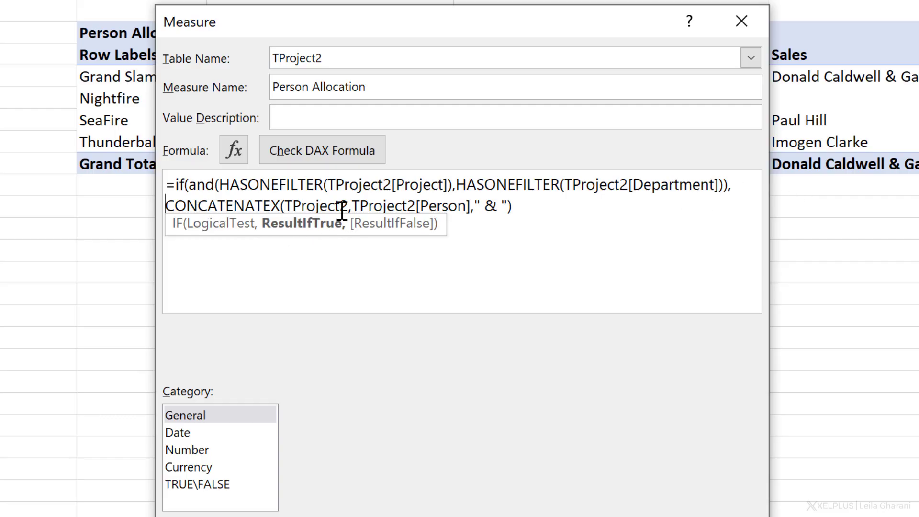
click(583, 206)
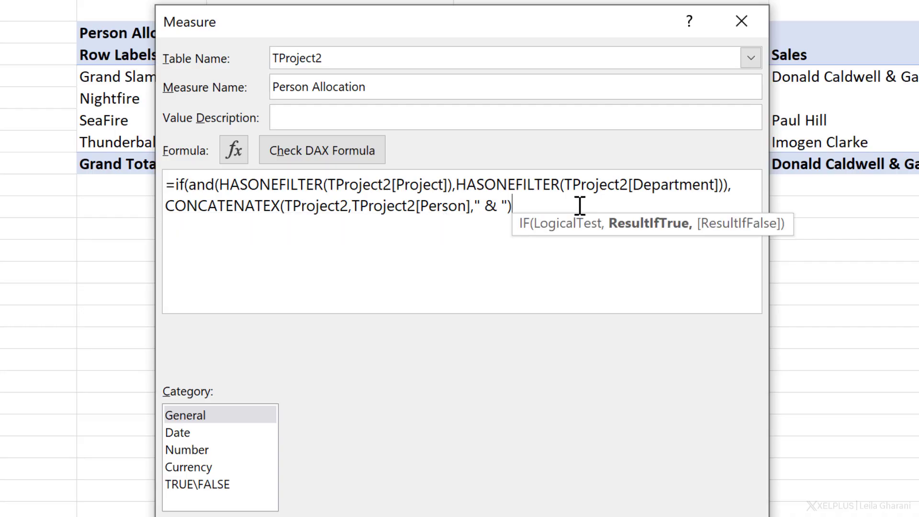
text())
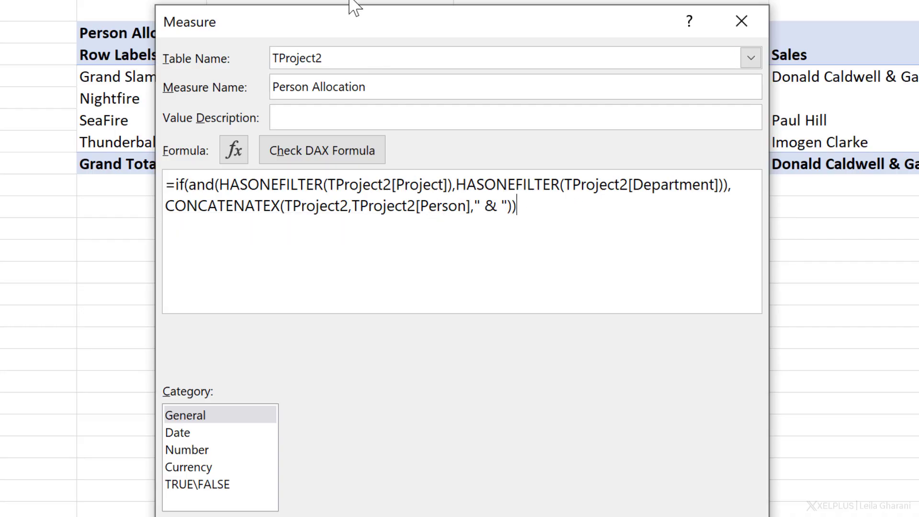
- Change CONCATENATEX's table argument to VALUES(TProject2[Person]), check the DAX formula and save the measure
drag(350, 19, 401, 0)
double_click(383, 169)
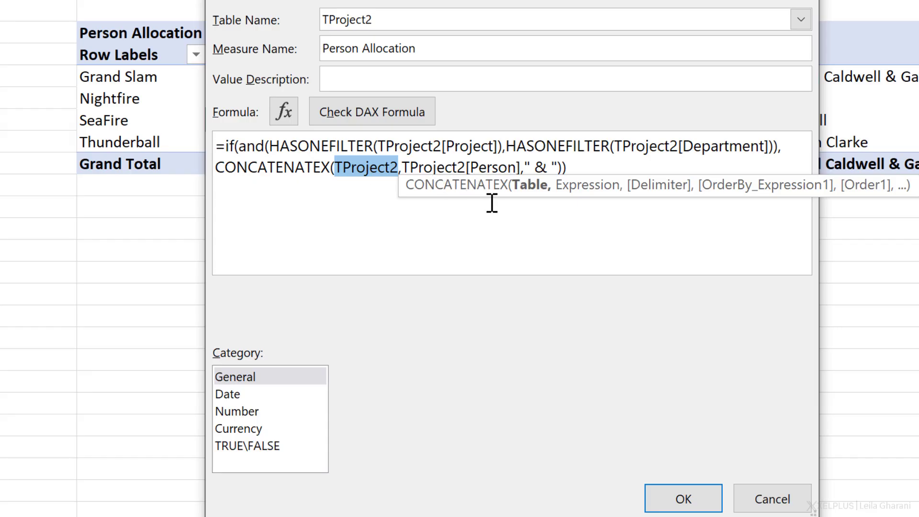
text(values)
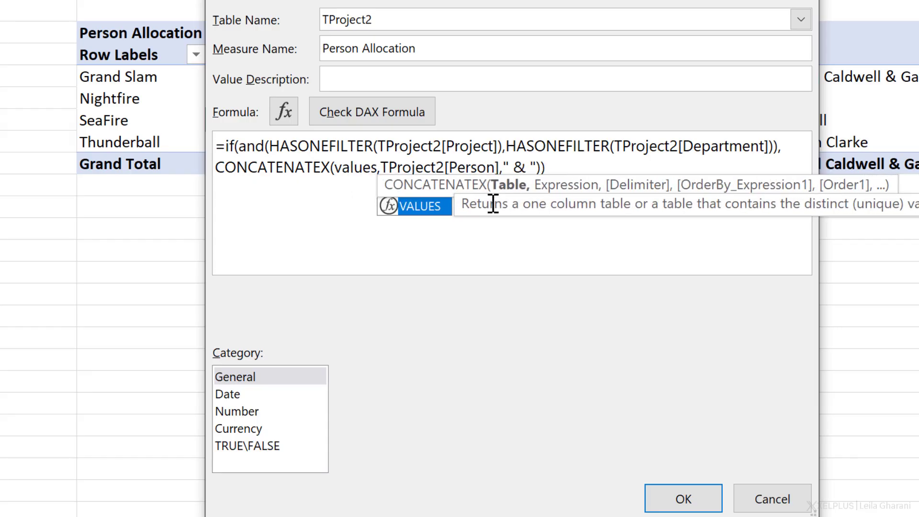
text(()
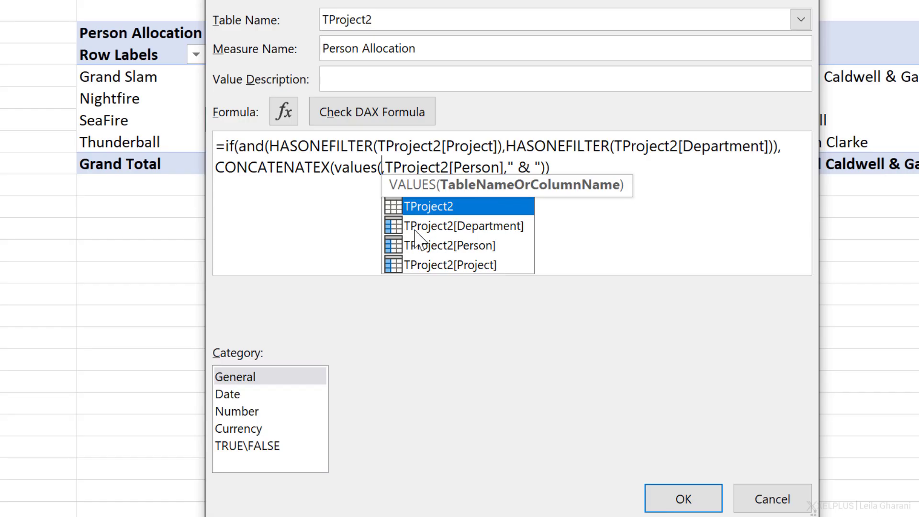
double_click(438, 247)
text(),TProject2[Person)
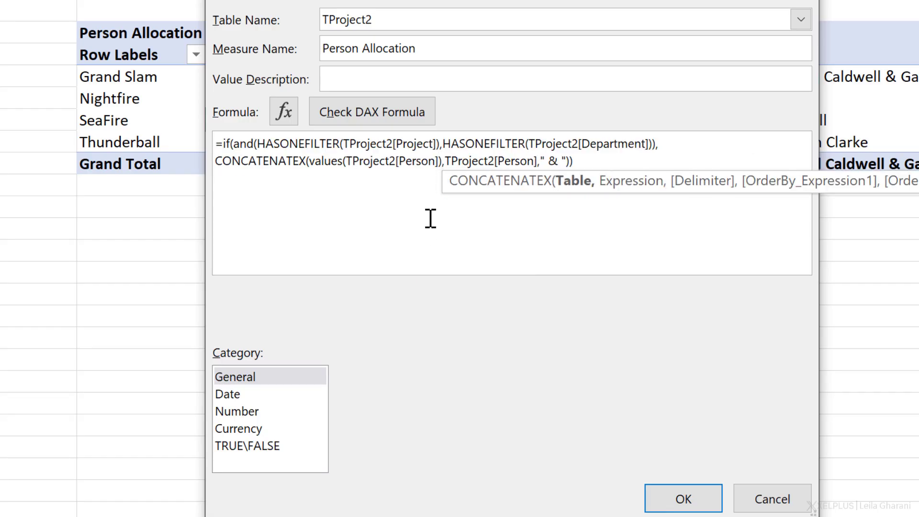
click(580, 163)
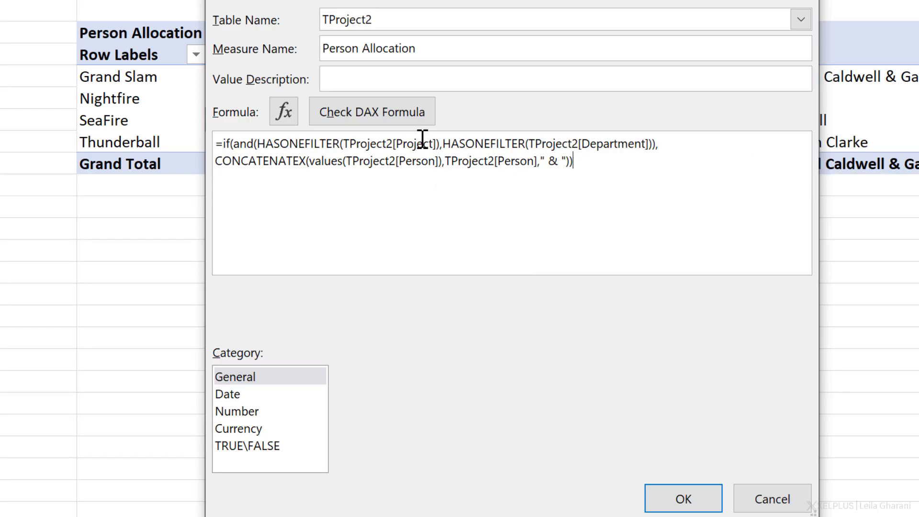
click(406, 121)
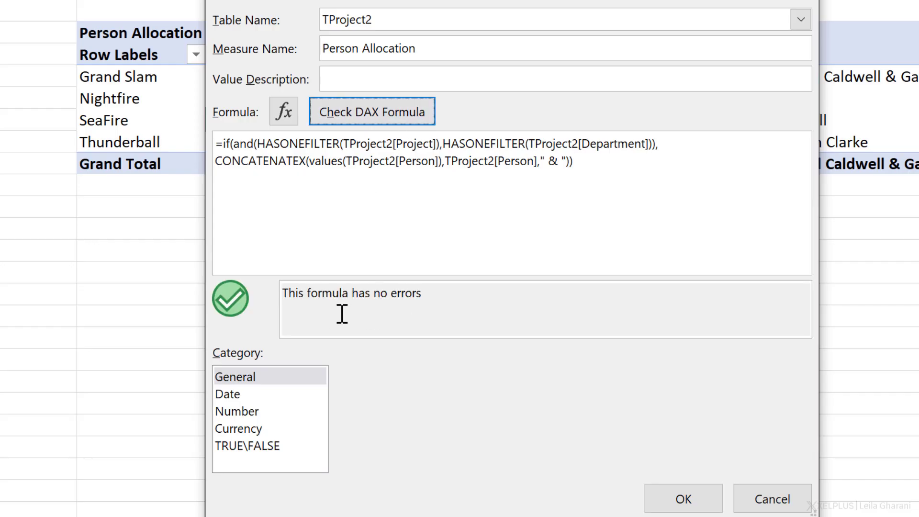
click(668, 500)
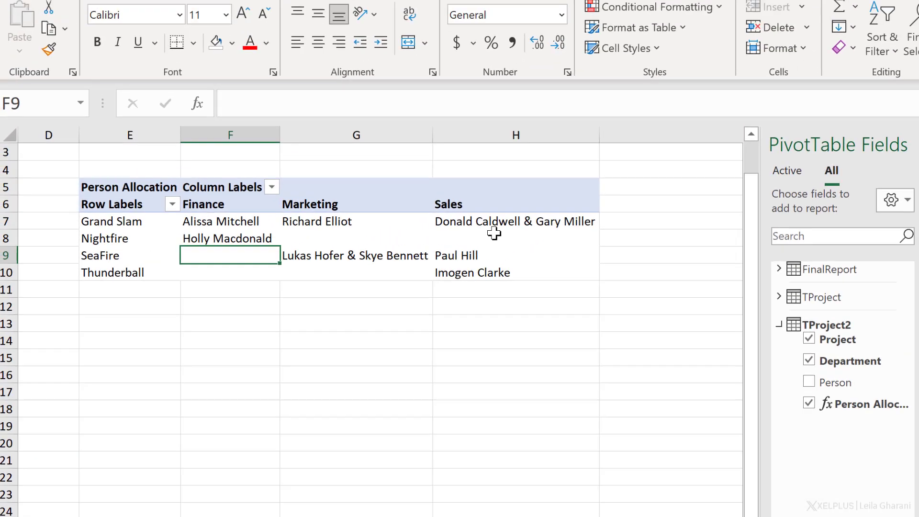
key(Up)
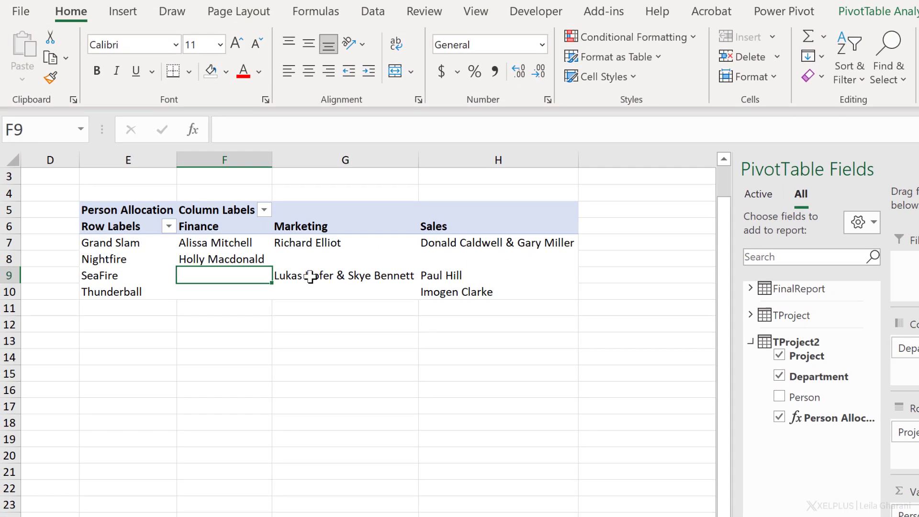
key(Left)
key(Left)
key(Left)
key(Left)
key(Left)
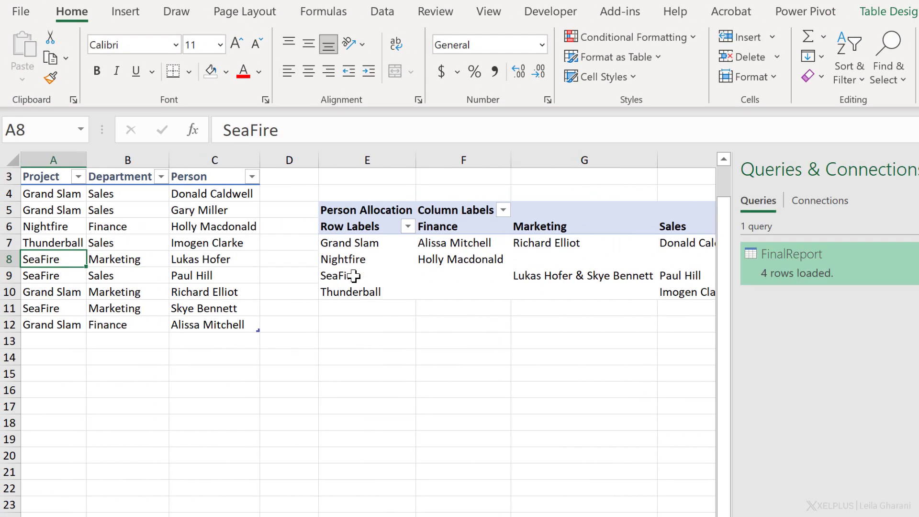
click(440, 259)
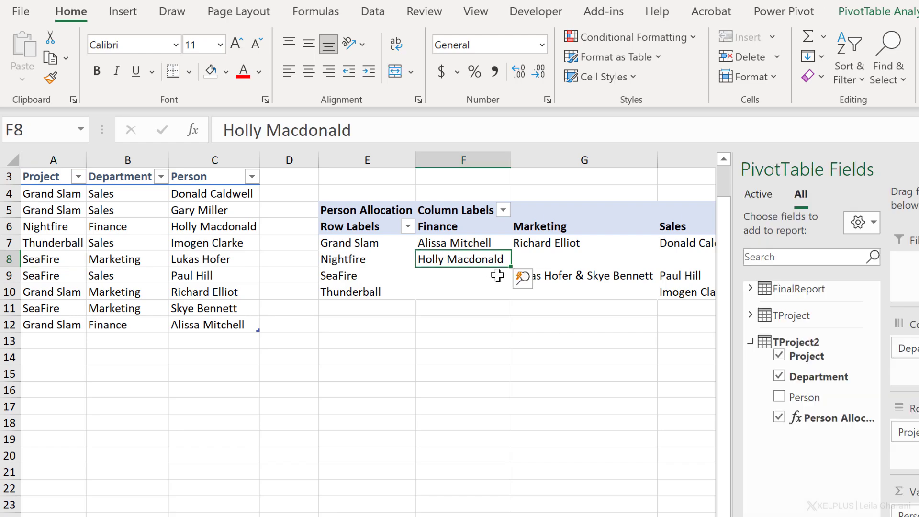
click(553, 281)
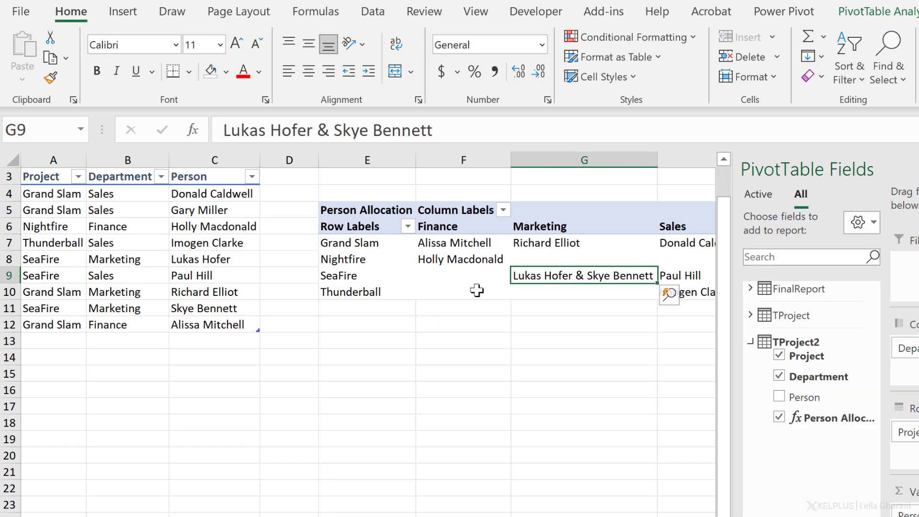
mouse_move(525, 236)
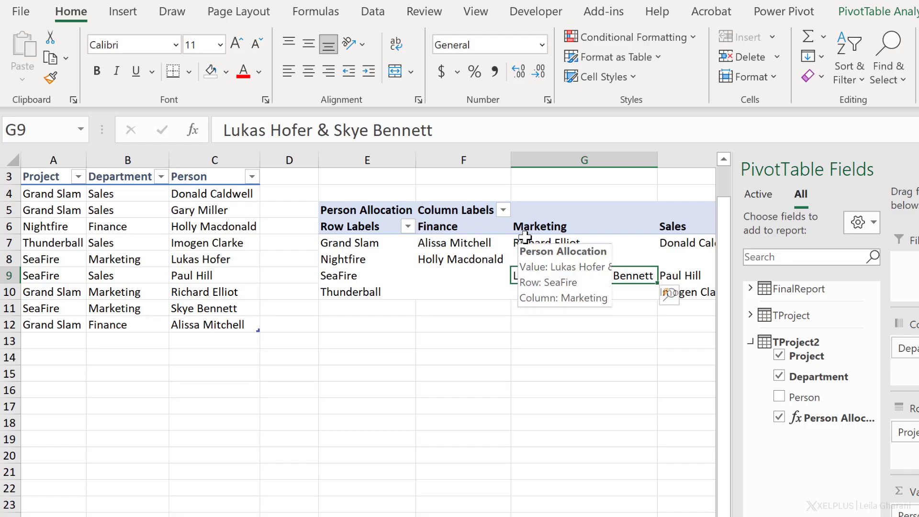
mouse_move(496, 276)
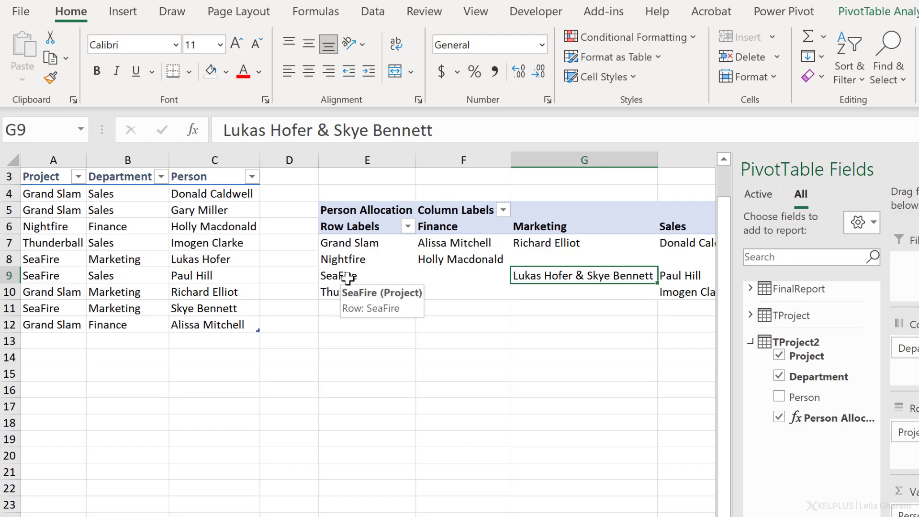
drag(57, 261, 56, 276)
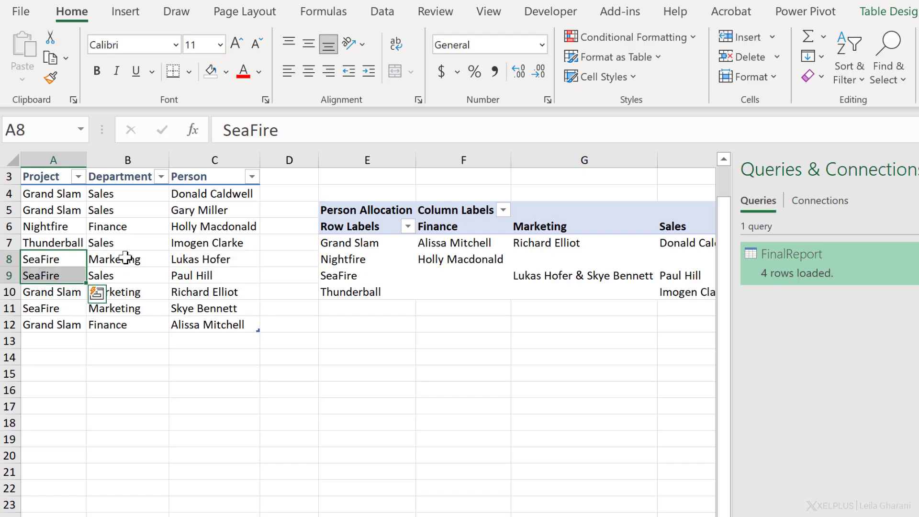
click(25, 258)
key(ctrl+shift+Right)
ctrl+drag(43, 312, 185, 310)
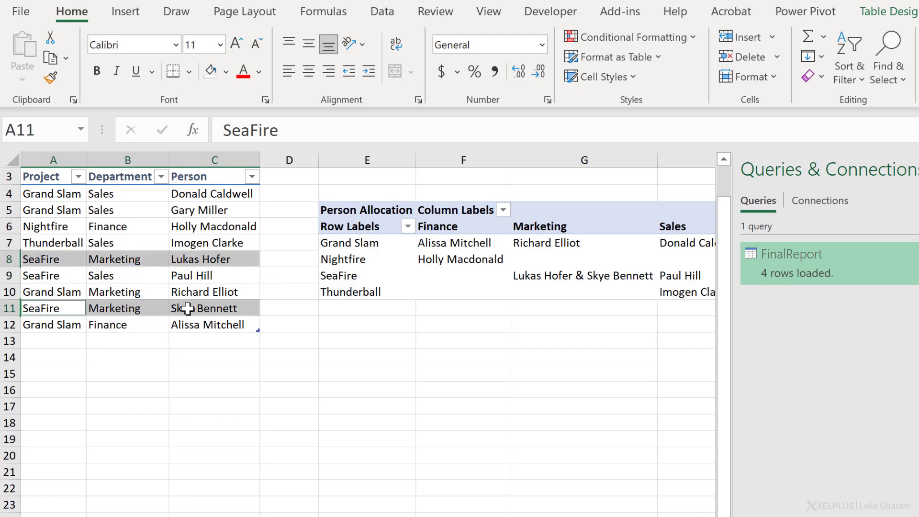
click(205, 260)
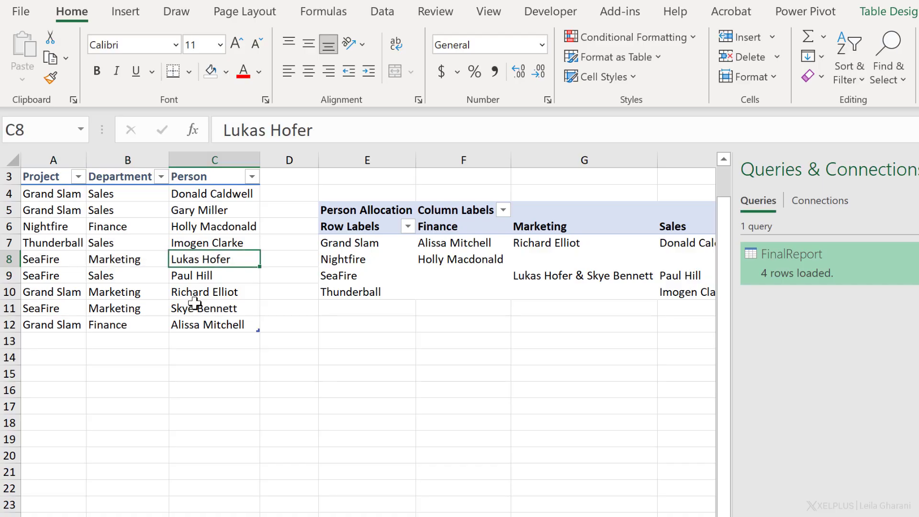
click(193, 306)
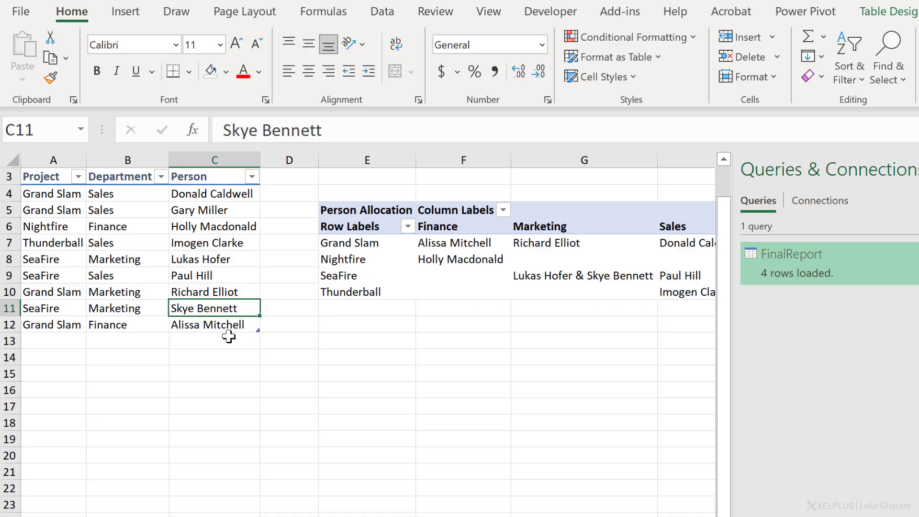
- Add a source-table row with project New, department Finance and a new person, then refresh the pivot
click(51, 341)
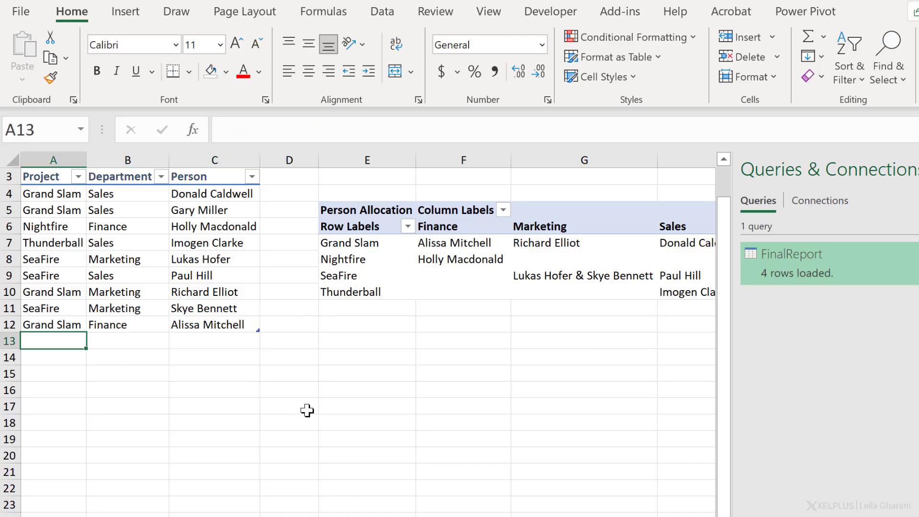
text(New)
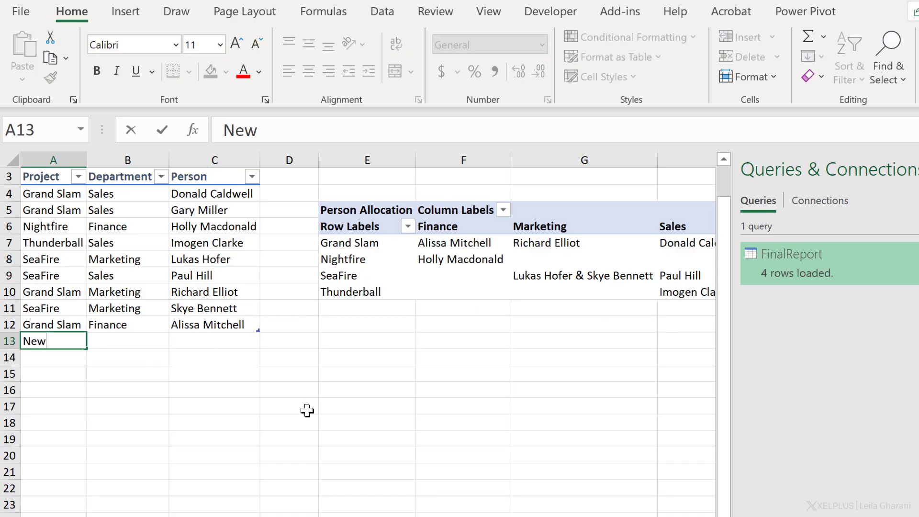
key(Tab)
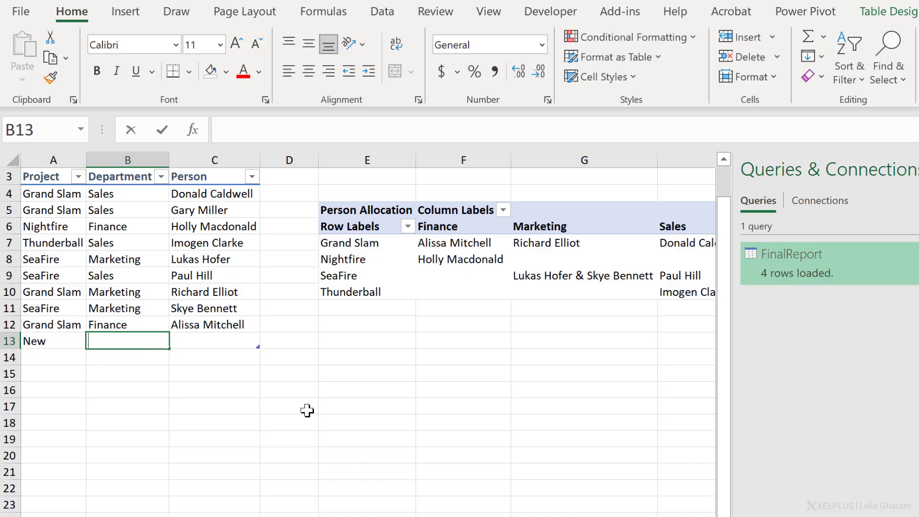
text(Finance)
key(Tab)
text(Leil)
key(Return)
right_click(465, 268)
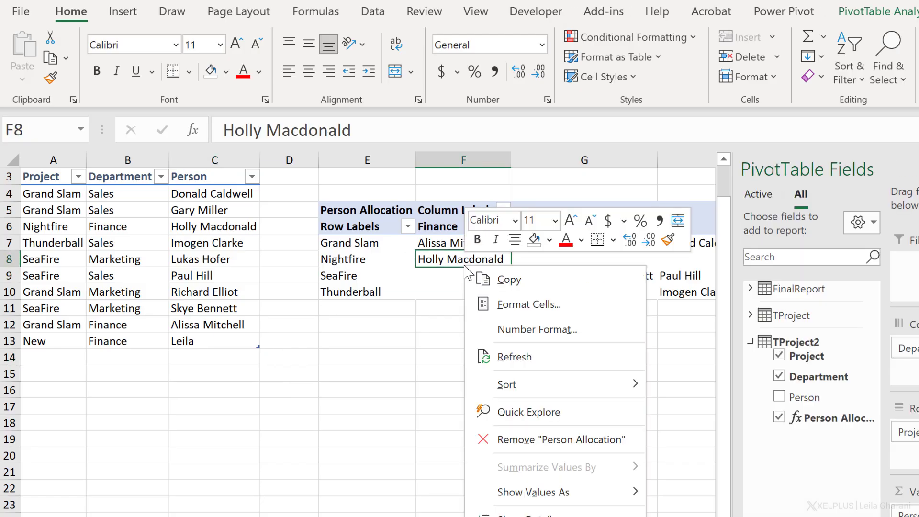
click(515, 358)
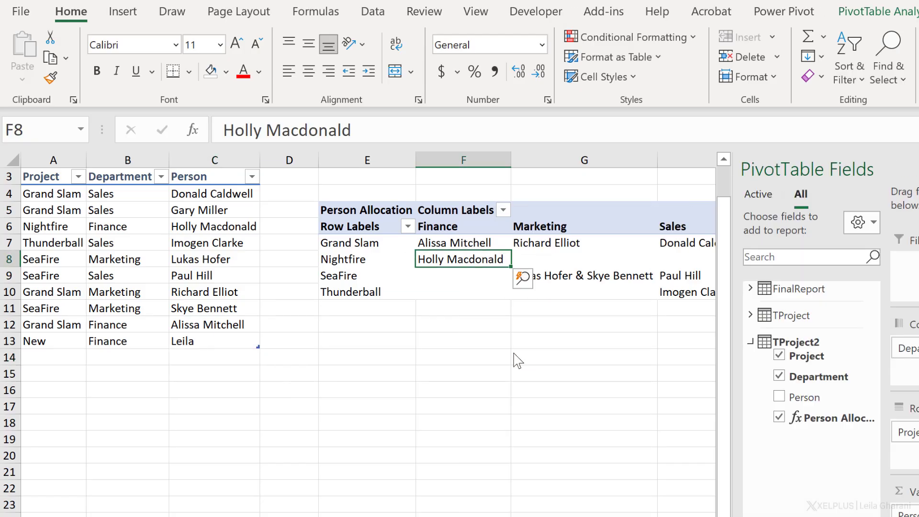
click(367, 262)
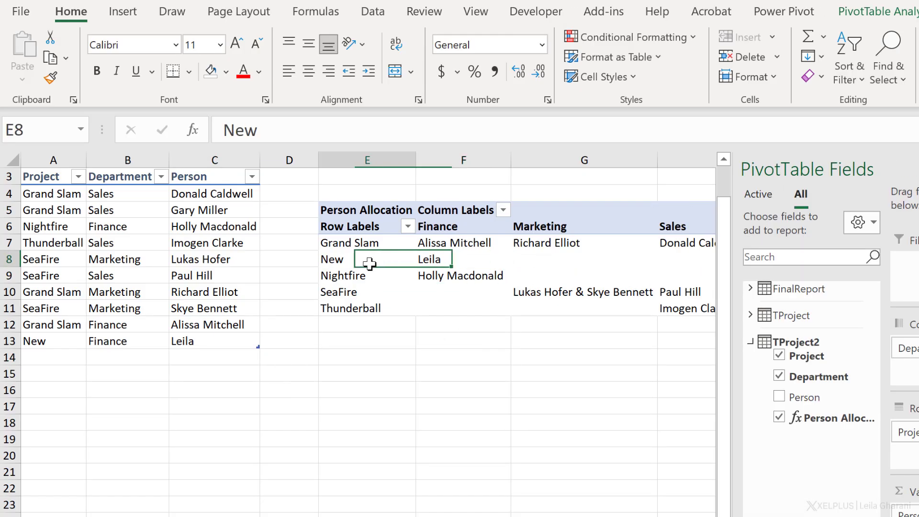
- Change the new row's project to Nightfire and refresh the PivotTable again
click(56, 352)
click(57, 340)
text(Nightfire)
key(Return)
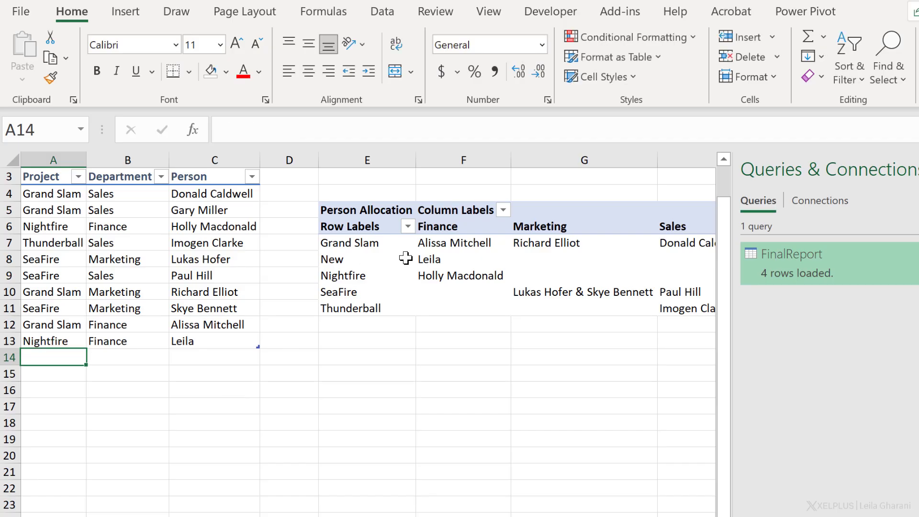
right_click(406, 258)
click(457, 234)
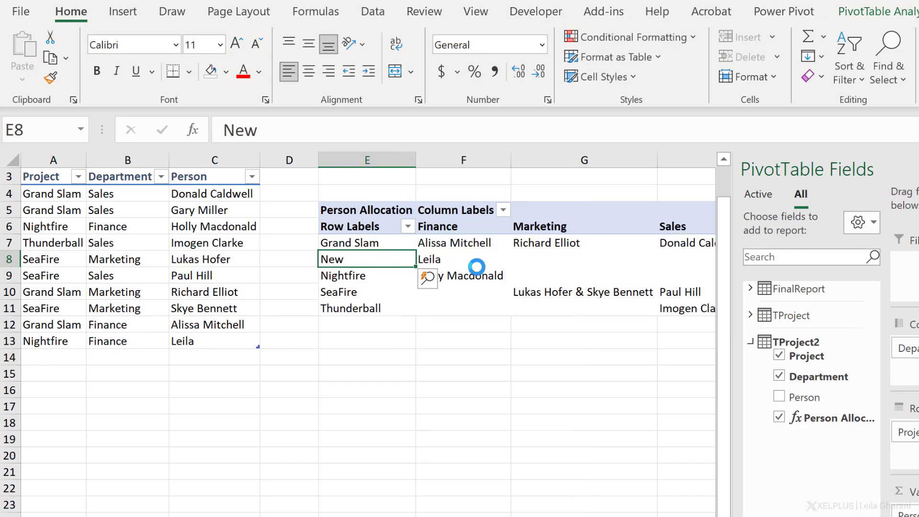